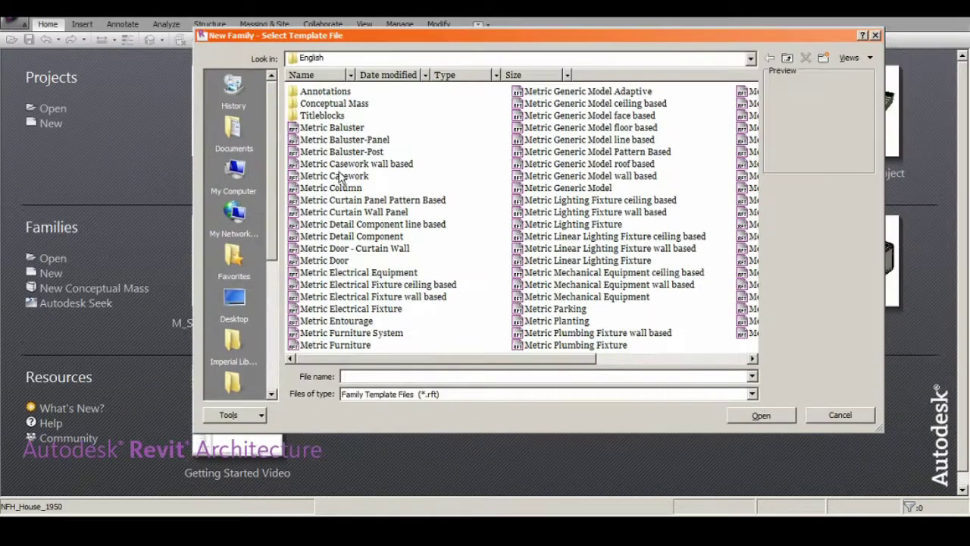
Start a new Generic Models family from a metric template and review the window reference photo
{"action": "left_click", "coordinate": [321, 270]}
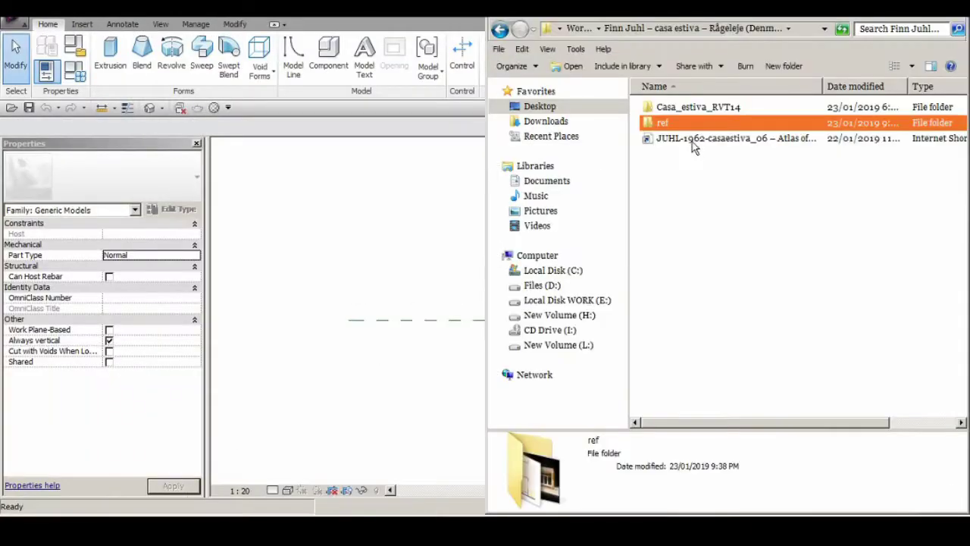
{"action": "scroll", "coordinate": [463, 219], "scroll_direction": "up", "scroll_amount": 1}
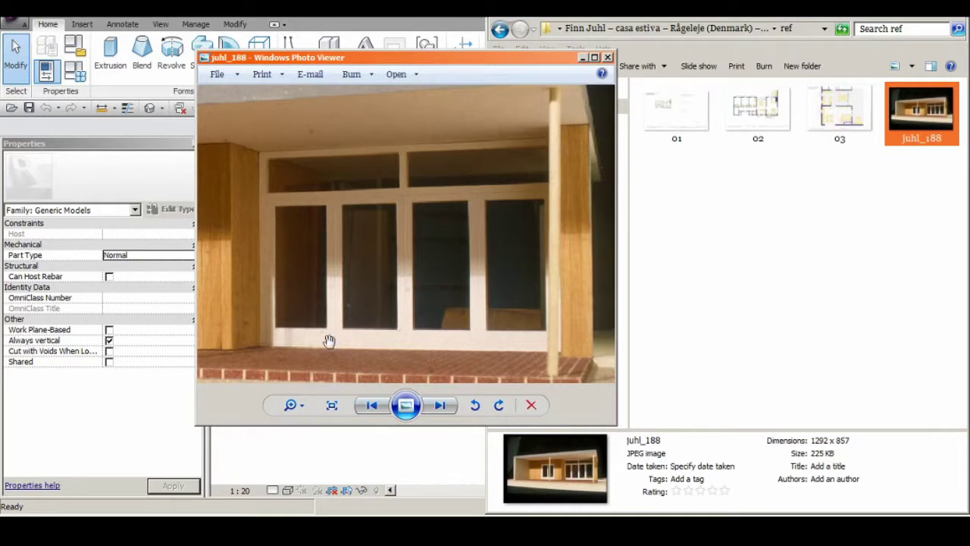
{"action": "scroll", "coordinate": [433, 361], "scroll_direction": "up", "scroll_amount": 2}
{"action": "scroll", "coordinate": [346, 346], "scroll_direction": "down", "scroll_amount": 2}
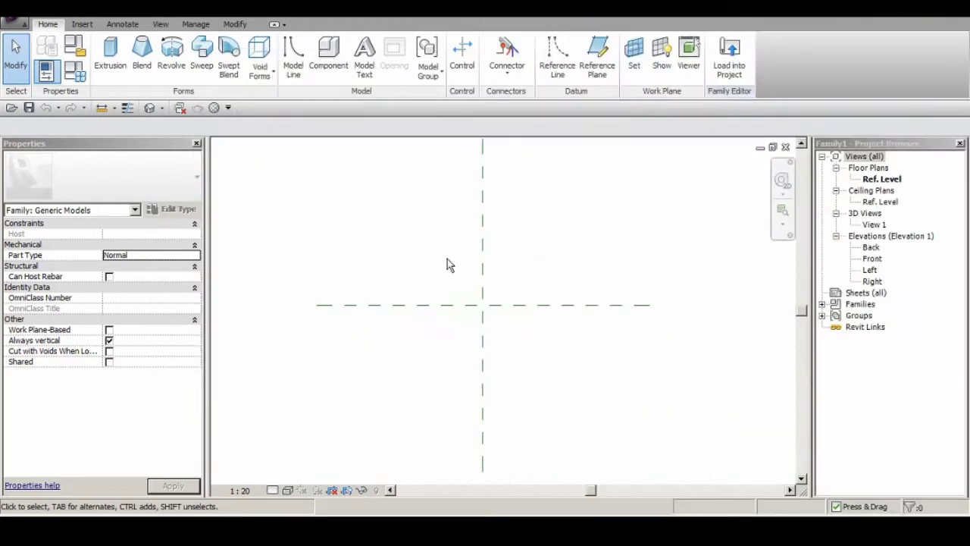
Draw a vertical reference plane to the left of the centre plane
{"action": "key", "text": "r"}
{"action": "key", "text": "p"}
{"action": "left_click", "coordinate": [362, 250]}
{"action": "left_click", "coordinate": [362, 379]}
{"action": "key", "text": "Escape"}
{"action": "key", "text": "Escape"}
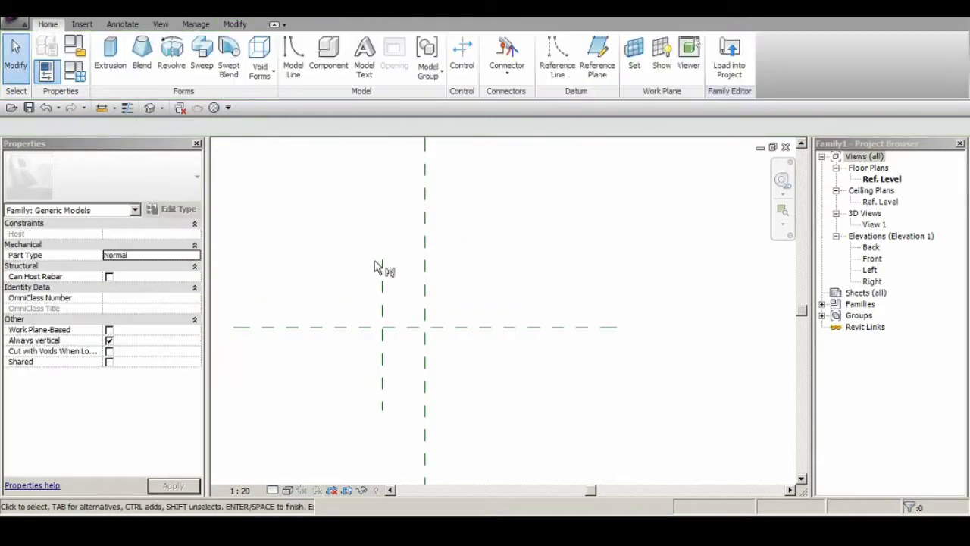
Dimension the left, centre and right planes with EQ and add an overall width dimension
{"action": "key", "text": "Escape"}
{"action": "key", "text": "d"}
{"action": "key", "text": "i"}
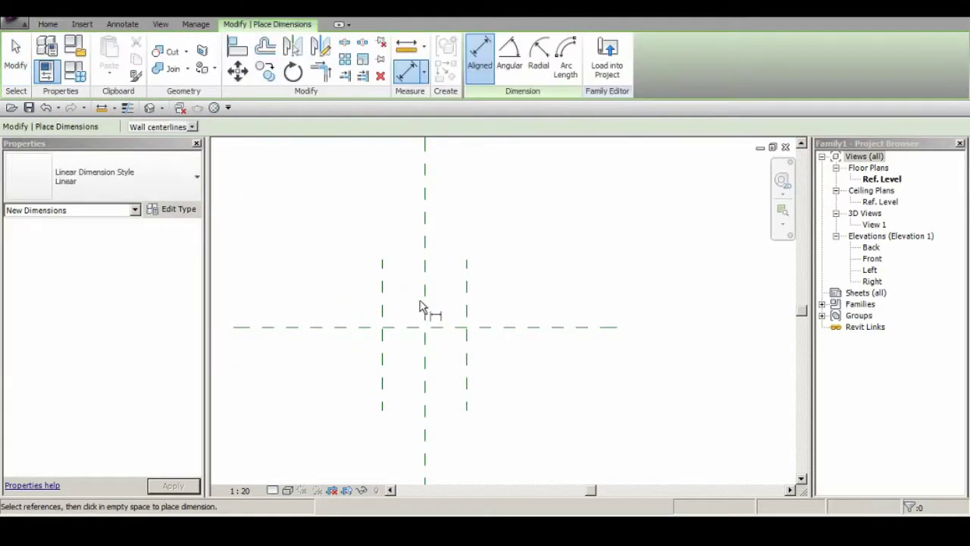
{"action": "left_click", "coordinate": [382, 307]}
{"action": "left_click", "coordinate": [424, 306]}
{"action": "left_click", "coordinate": [467, 309]}
{"action": "left_click", "coordinate": [455, 303]}
{"action": "left_click", "coordinate": [424, 312]}
{"action": "left_click", "coordinate": [581, 281]}
{"action": "key", "text": "Escape"}
{"action": "key", "text": "Escape"}
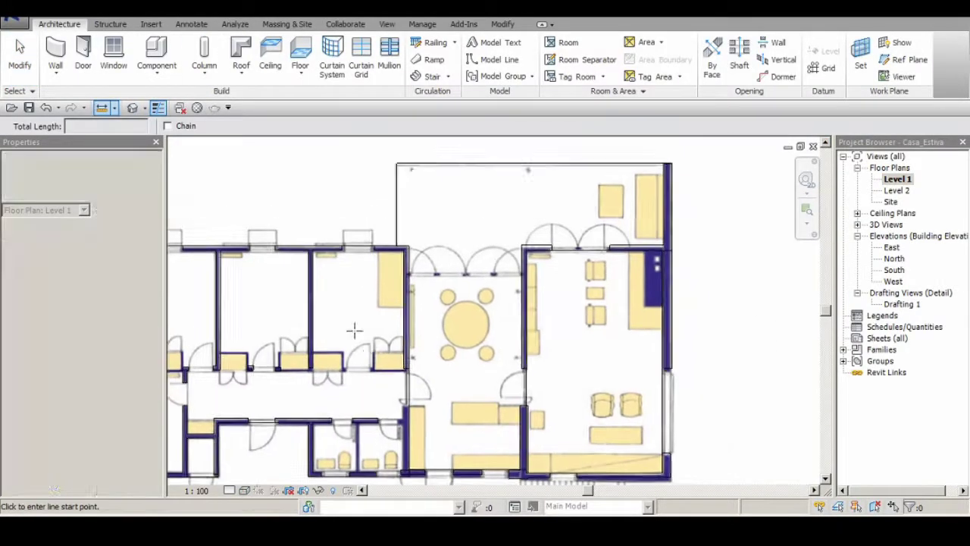
Set the overall spacing between the outer reference planes to 1000
{"action": "scroll", "coordinate": [424, 256], "scroll_direction": "up", "scroll_amount": 5}
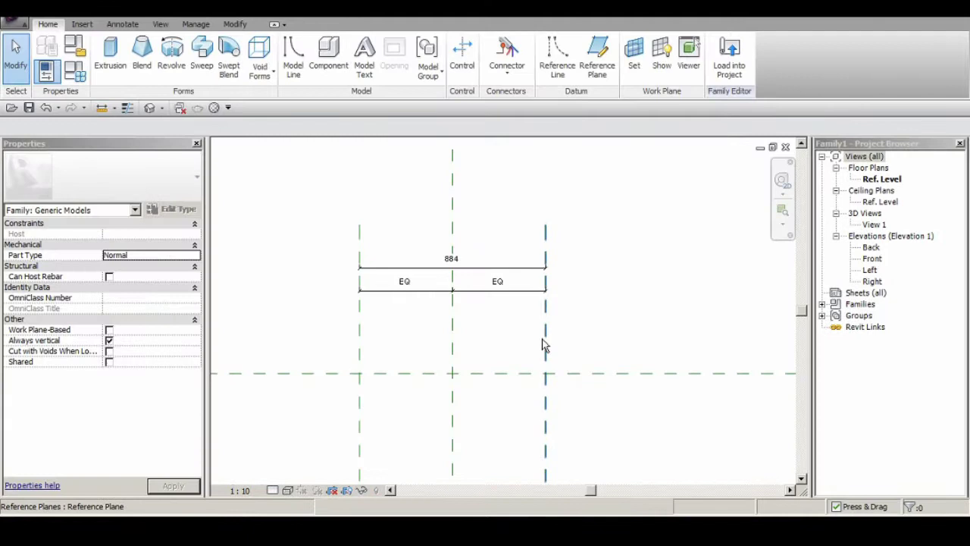
{"action": "scroll", "coordinate": [543, 336], "scroll_direction": "up", "scroll_amount": 5}
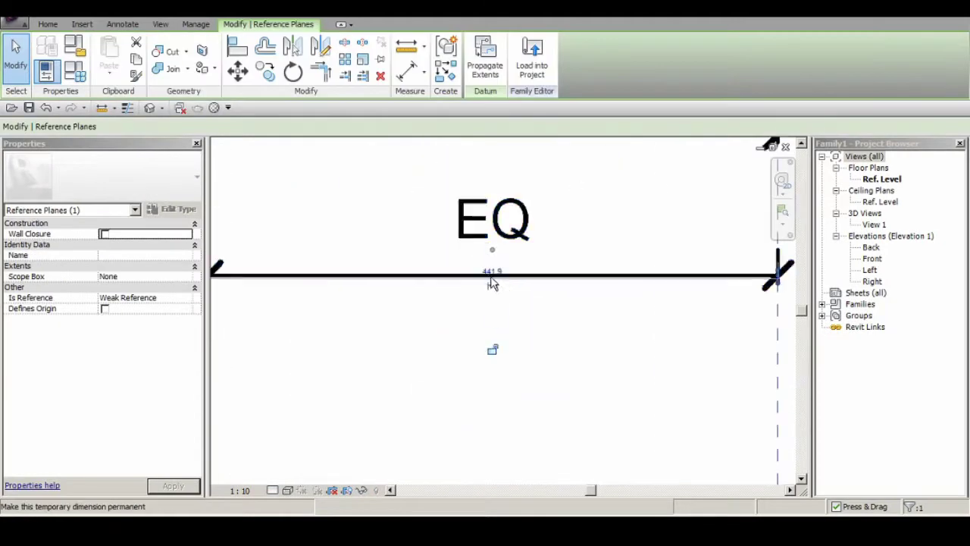
{"action": "left_click", "coordinate": [471, 294]}
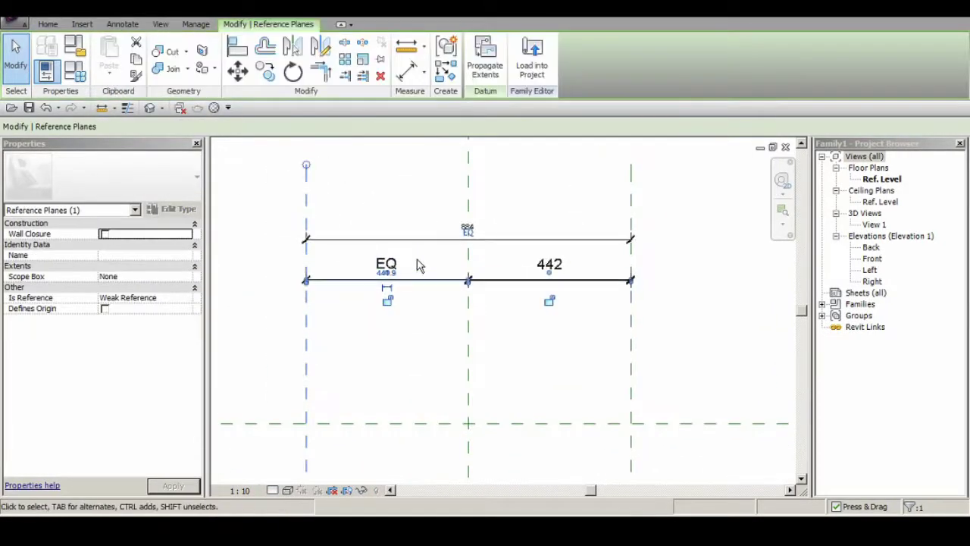
{"action": "left_click", "coordinate": [400, 285]}
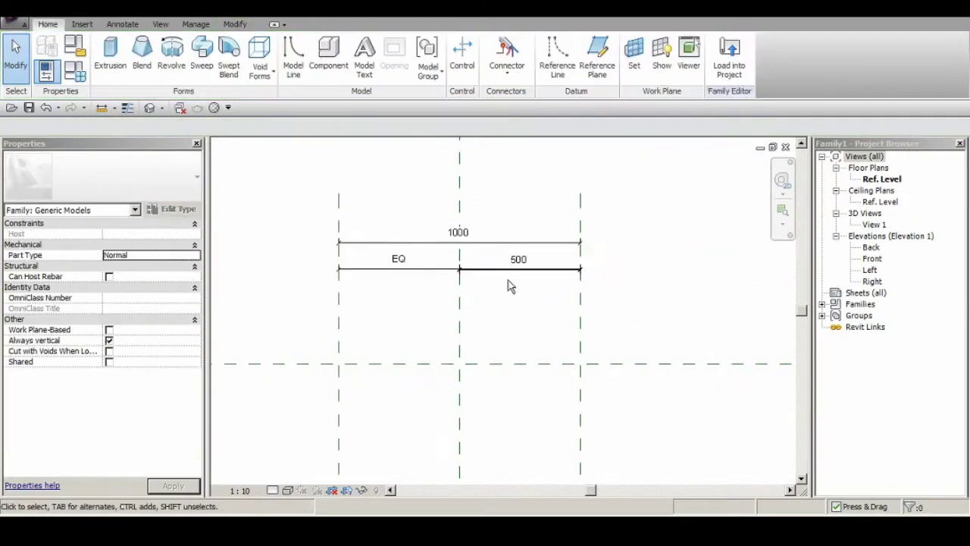
{"action": "scroll", "coordinate": [494, 278], "scroll_direction": "up", "scroll_amount": 3}
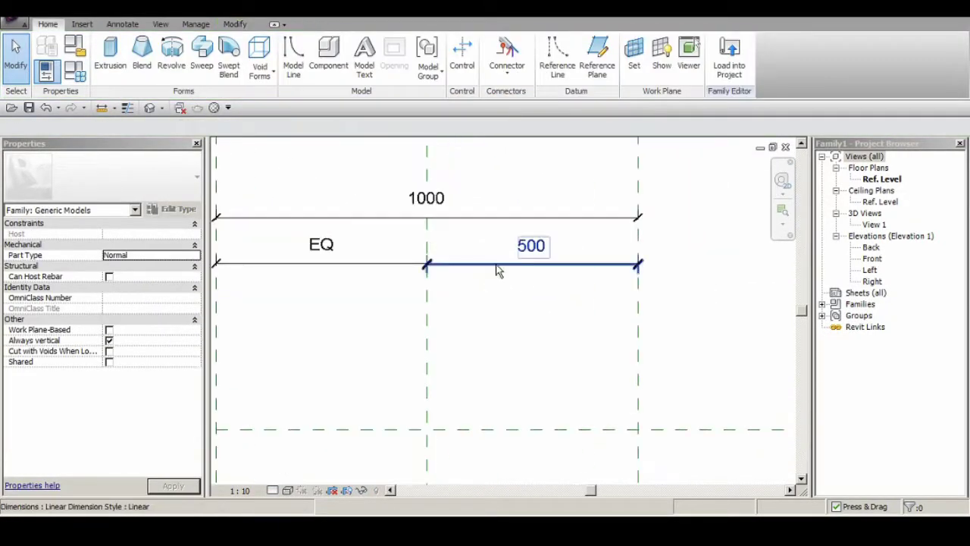
Add an aligned dimension string across the three planes reading 500/500
{"action": "key", "text": "d"}
{"action": "key", "text": "i"}
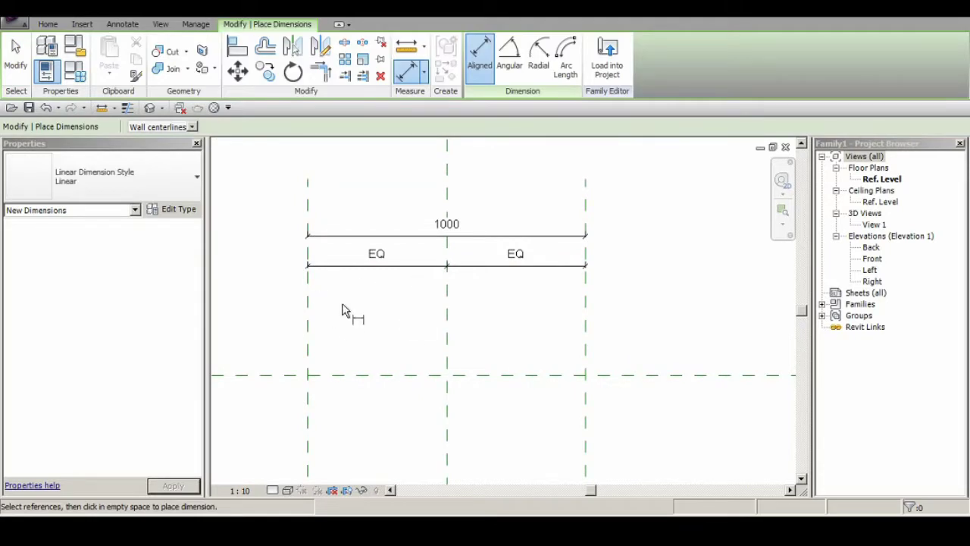
{"action": "left_click", "coordinate": [307, 310]}
{"action": "left_click", "coordinate": [447, 295]}
{"action": "left_click", "coordinate": [585, 294]}
{"action": "left_click", "coordinate": [649, 279]}
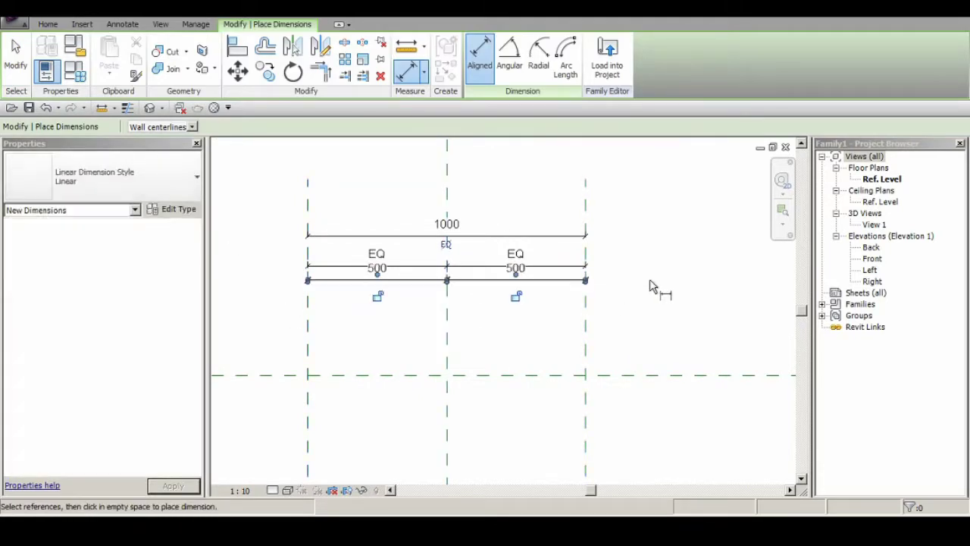
{"action": "key", "text": "Escape"}
{"action": "key", "text": "Escape"}
In the Front elevation, draw a horizontal reference plane dimensioned from Ref. Level
{"action": "left_click", "coordinate": [836, 191]}
{"action": "left_click", "coordinate": [836, 201]}
{"action": "double_click", "coordinate": [872, 235]}
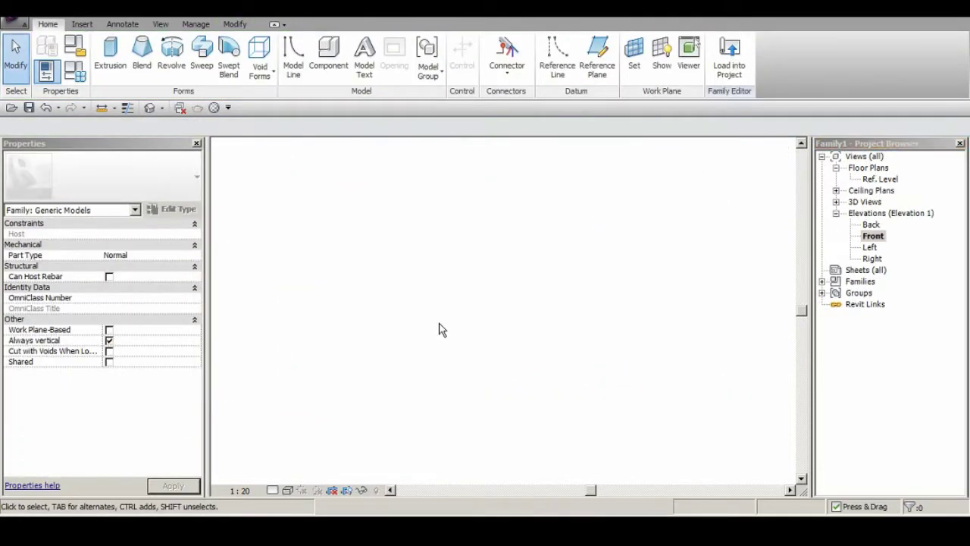
{"action": "key", "text": "r"}
{"action": "key", "text": "p"}
{"action": "key", "text": "d"}
{"action": "key", "text": "i"}
{"action": "left_click", "coordinate": [455, 280]}
{"action": "left_click", "coordinate": [455, 387]}
{"action": "left_click", "coordinate": [535, 333]}
Move the 629 dimension closer to the planes and briefly check Family Types
{"action": "key", "text": "Escape"}
{"action": "key", "text": "Escape"}
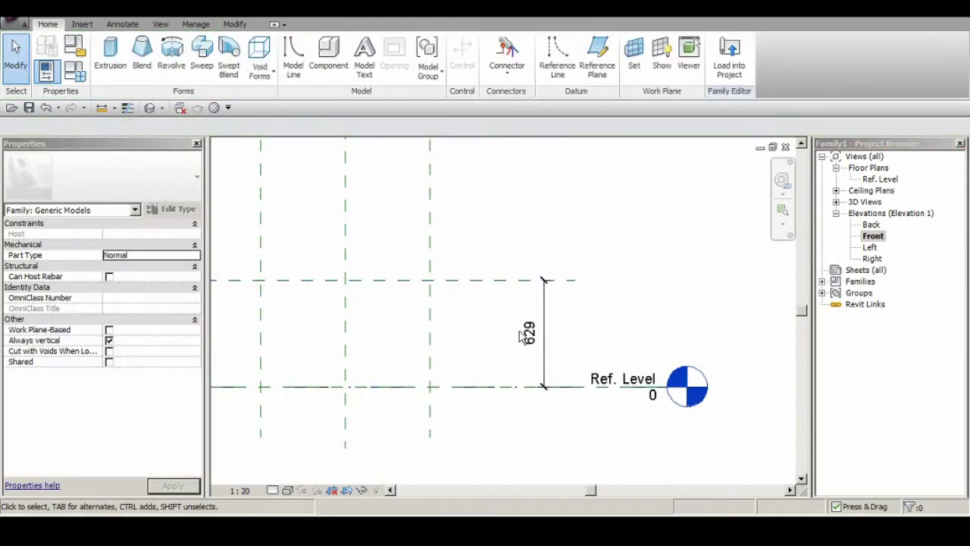
{"action": "left_click_drag", "start_coordinate": [528, 333], "coordinate": [510, 334]}
{"action": "left_click", "coordinate": [46, 72]}
{"action": "key", "text": "Escape"}
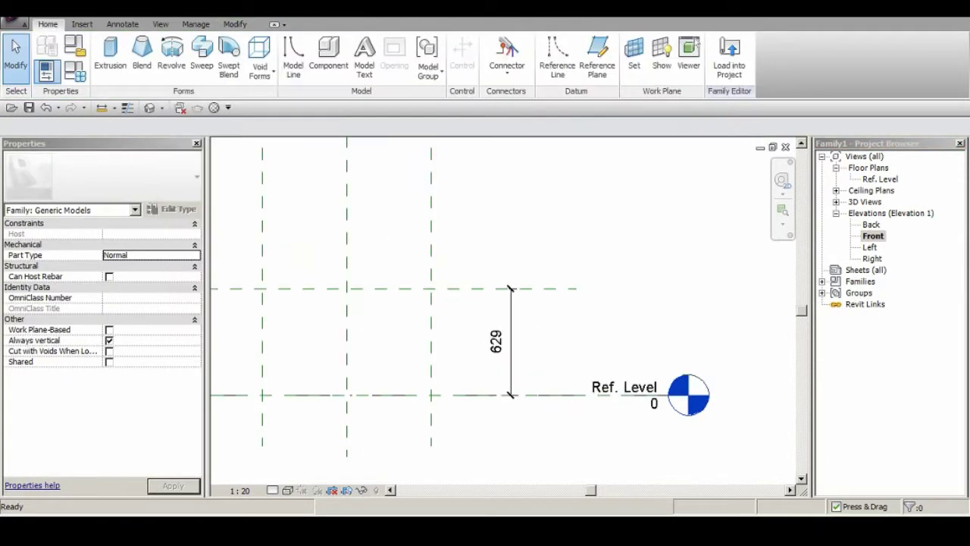
{"action": "left_click", "coordinate": [195, 24]}
Review the Copyright group in the Shared Parameters editor
{"action": "left_click", "coordinate": [182, 64]}
{"action": "left_click", "coordinate": [436, 185]}
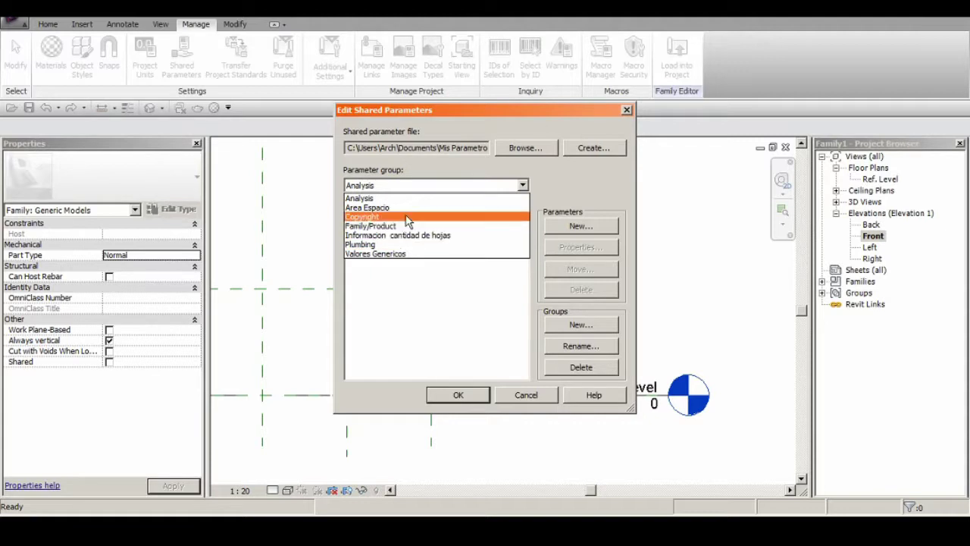
{"action": "left_click", "coordinate": [407, 219]}
{"action": "left_click", "coordinate": [458, 395]}
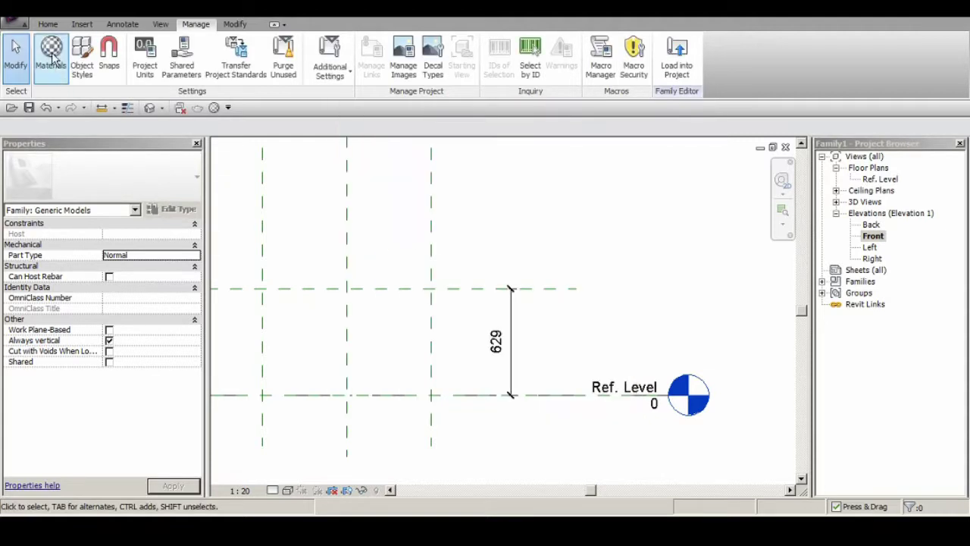
Begin adding a new shared parameter in Family Types
{"action": "left_click", "coordinate": [47, 23]}
{"action": "left_click", "coordinate": [46, 72]}
{"action": "left_click", "coordinate": [665, 216]}
Add the shared Copyright © parameter grouped under Identity Data
{"action": "left_click", "coordinate": [744, 218]}
{"action": "left_click", "coordinate": [746, 180]}
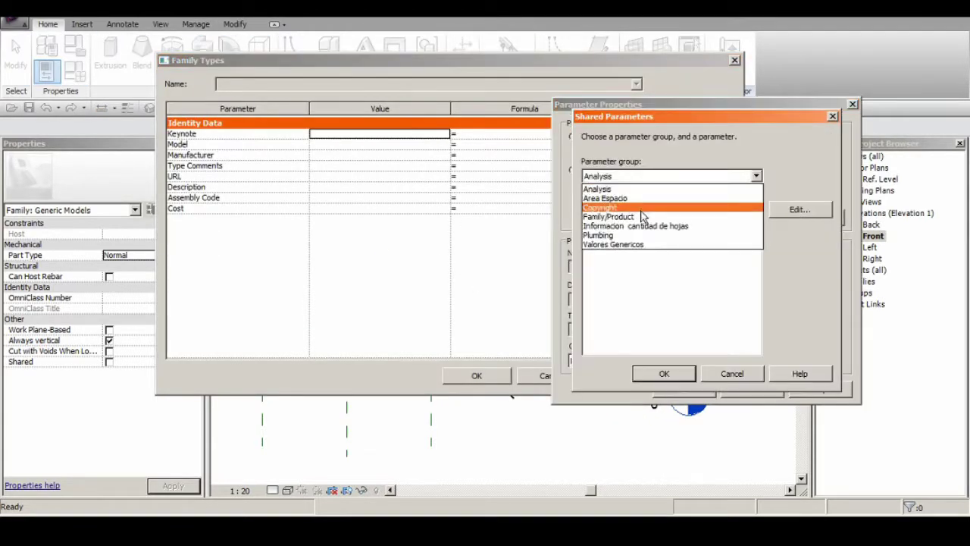
{"action": "left_click", "coordinate": [636, 208]}
{"action": "left_click", "coordinate": [661, 372]}
{"action": "left_click", "coordinate": [696, 361]}
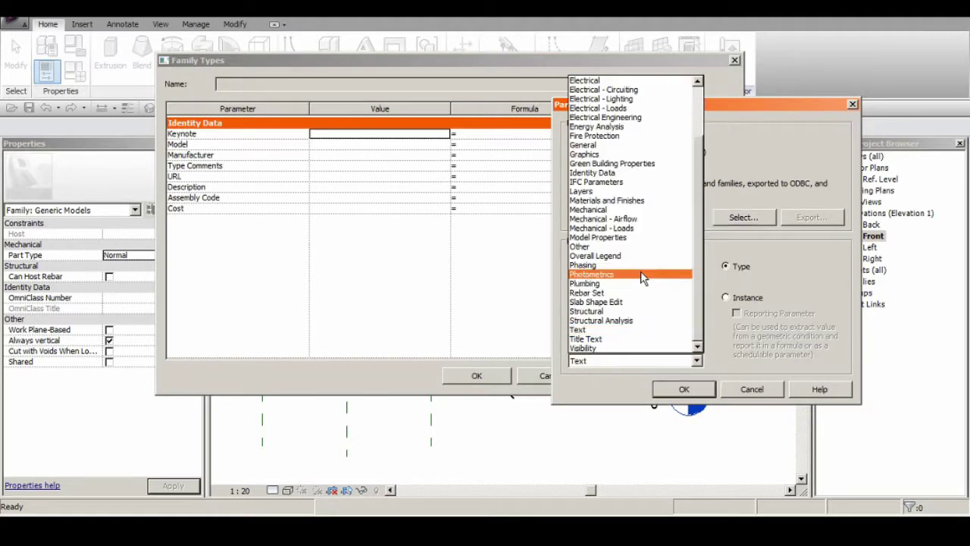
{"action": "left_click", "coordinate": [630, 173]}
{"action": "left_click", "coordinate": [684, 388]}
Add the shared Designed By parameter grouped under Model Properties
{"action": "left_click", "coordinate": [592, 194]}
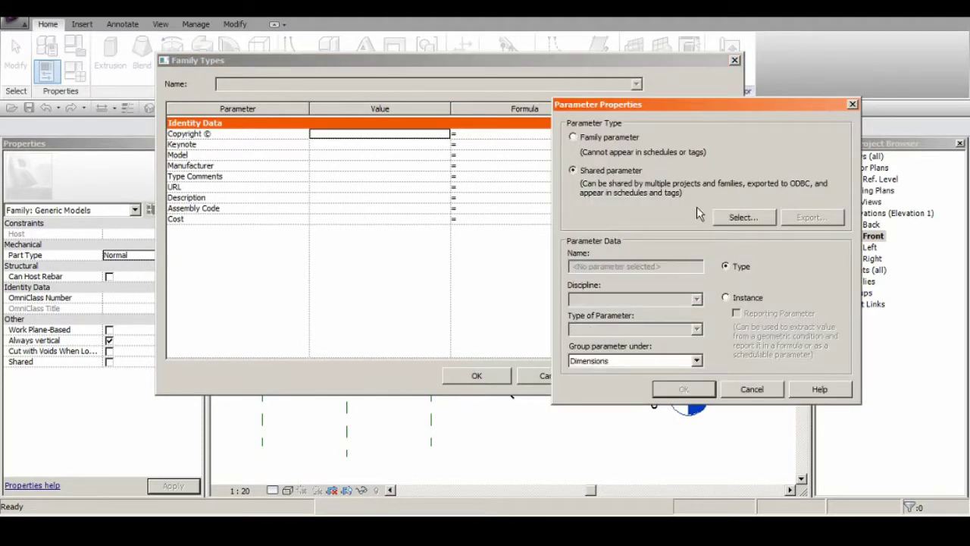
{"action": "left_click", "coordinate": [696, 361]}
{"action": "left_click", "coordinate": [648, 354]}
{"action": "left_click", "coordinate": [744, 219]}
{"action": "left_click", "coordinate": [746, 176]}
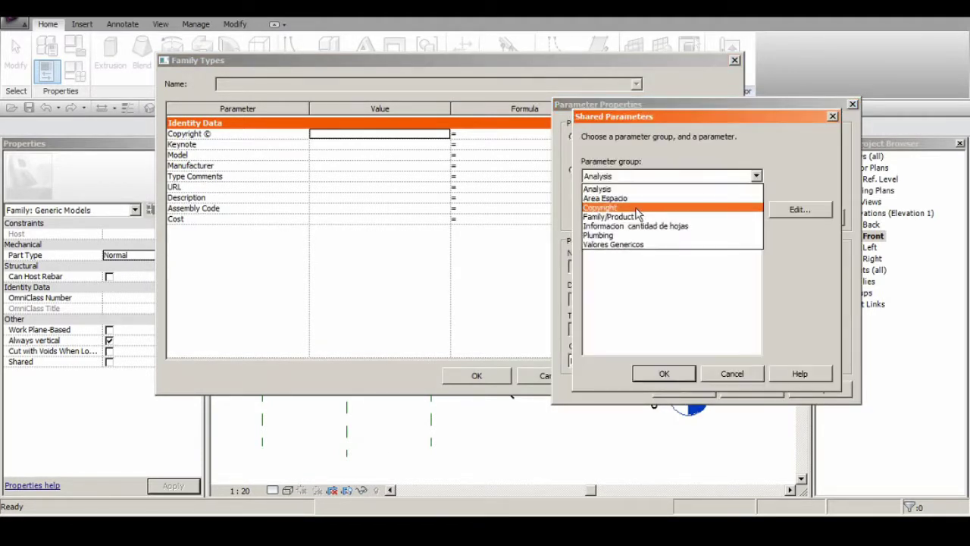
{"action": "left_click", "coordinate": [602, 207]}
{"action": "left_click", "coordinate": [663, 373]}
{"action": "left_click", "coordinate": [616, 360]}
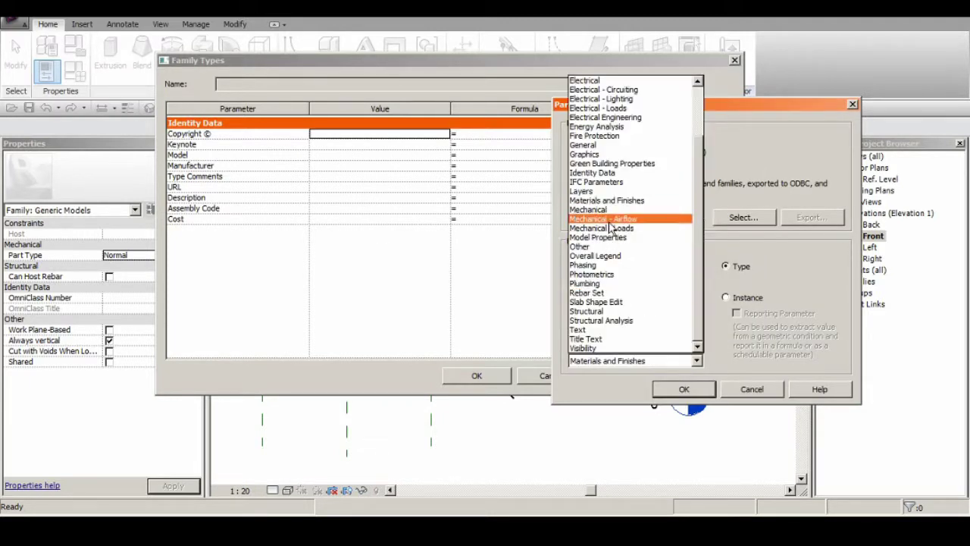
{"action": "left_click", "coordinate": [599, 238]}
{"action": "left_click", "coordinate": [657, 389]}
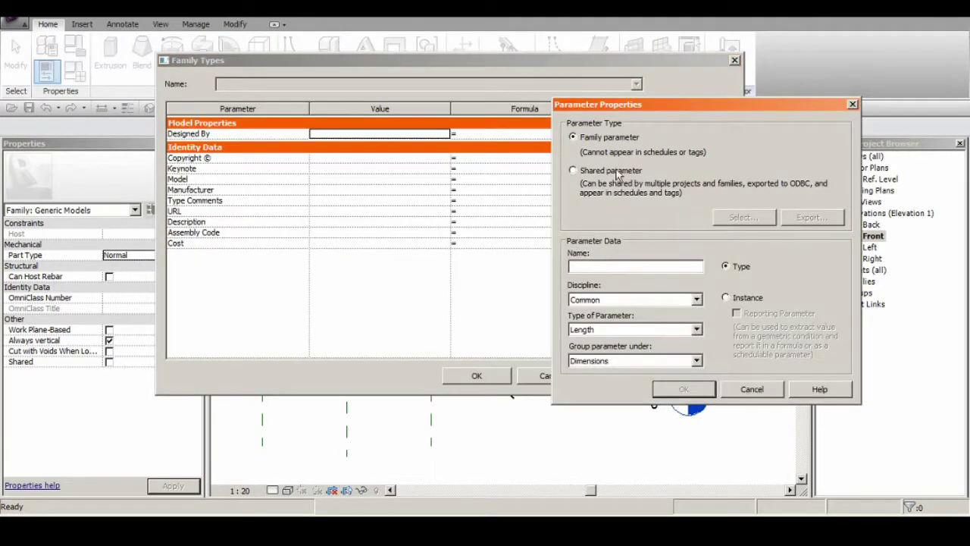
Add the shared Heigth parameter from Valores Genericos under Dimensions
{"action": "left_click", "coordinate": [616, 173]}
{"action": "left_click", "coordinate": [743, 217]}
{"action": "left_click", "coordinate": [755, 175]}
{"action": "left_click", "coordinate": [613, 232]}
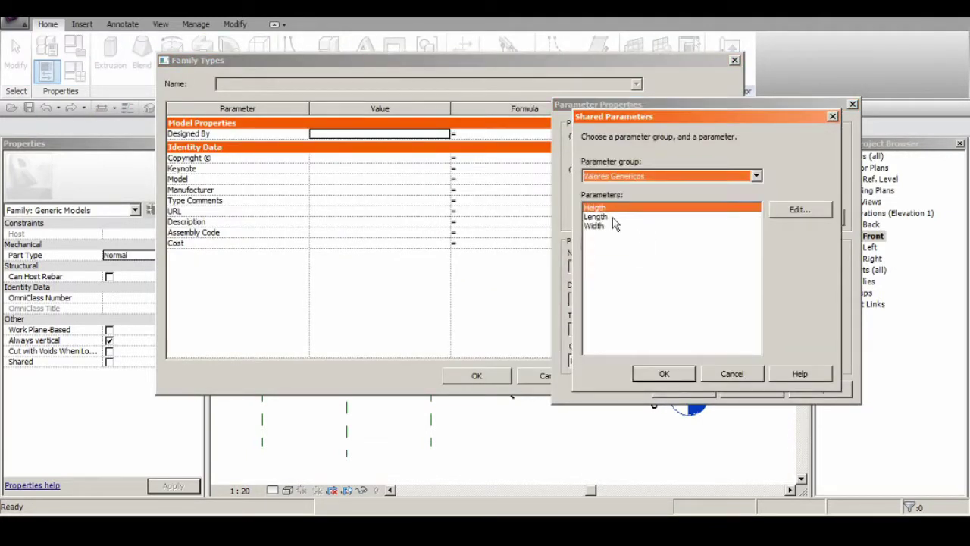
{"action": "left_click", "coordinate": [665, 373]}
{"action": "left_click", "coordinate": [675, 389]}
Start a shared Length parameter from Valores Genericos, then cancel it without adding
{"action": "left_click", "coordinate": [685, 214]}
{"action": "left_click", "coordinate": [611, 170]}
{"action": "left_click", "coordinate": [743, 217]}
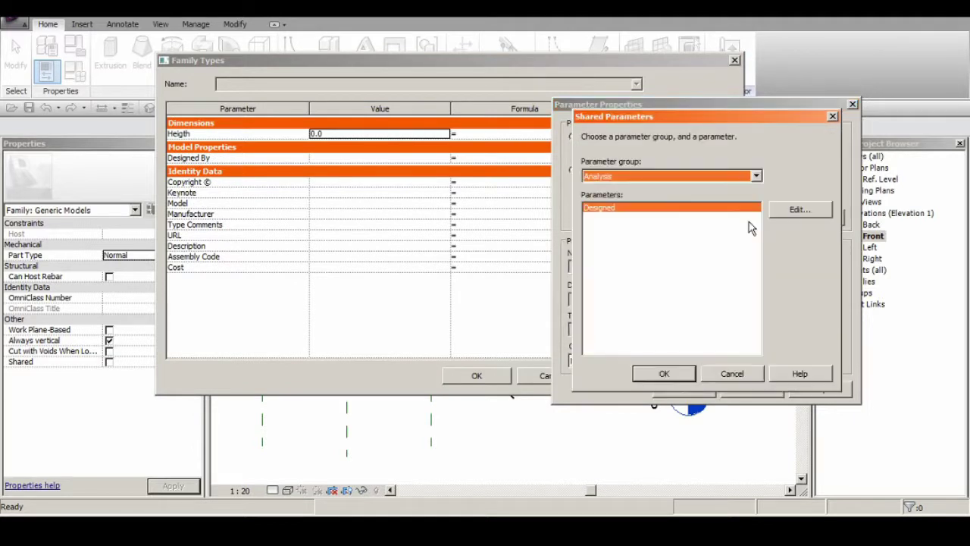
{"action": "left_click", "coordinate": [755, 175]}
{"action": "left_click", "coordinate": [629, 235]}
{"action": "left_click", "coordinate": [596, 216]}
{"action": "left_click", "coordinate": [705, 372]}
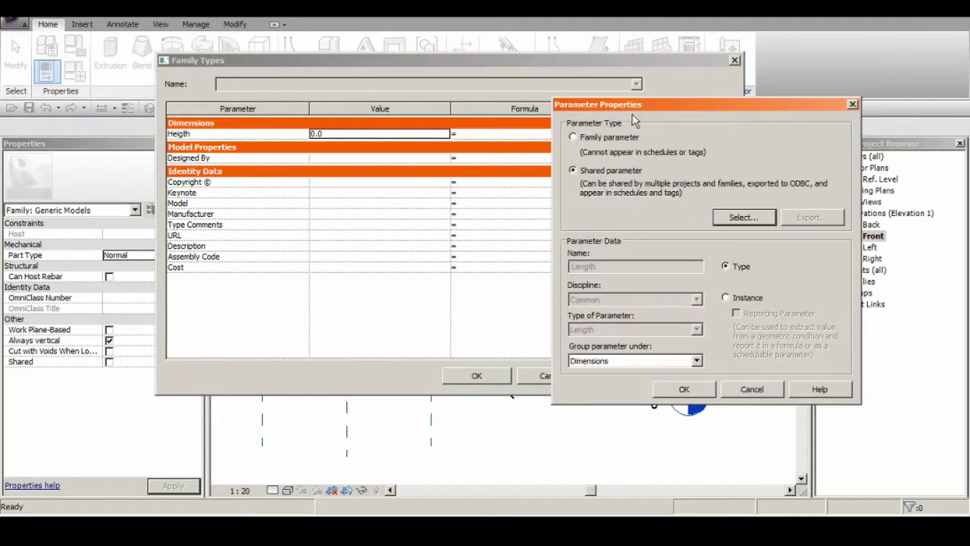
{"action": "left_click", "coordinate": [741, 217]}
{"action": "left_click", "coordinate": [755, 176]}
{"action": "left_click", "coordinate": [623, 245]}
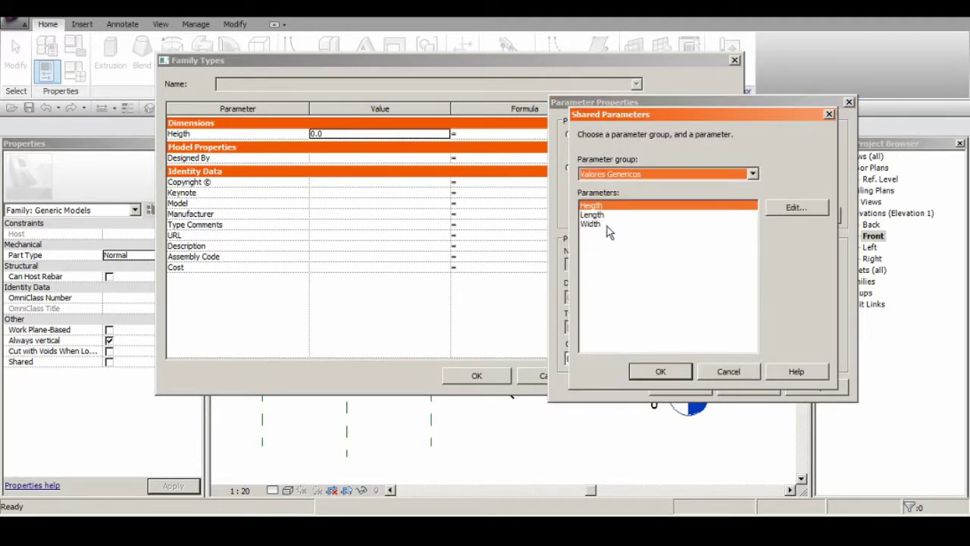
{"action": "left_click", "coordinate": [677, 370]}
{"action": "left_click", "coordinate": [732, 384]}
Add the shared Length parameter from Valores Genericos to the family
{"action": "left_click", "coordinate": [686, 215]}
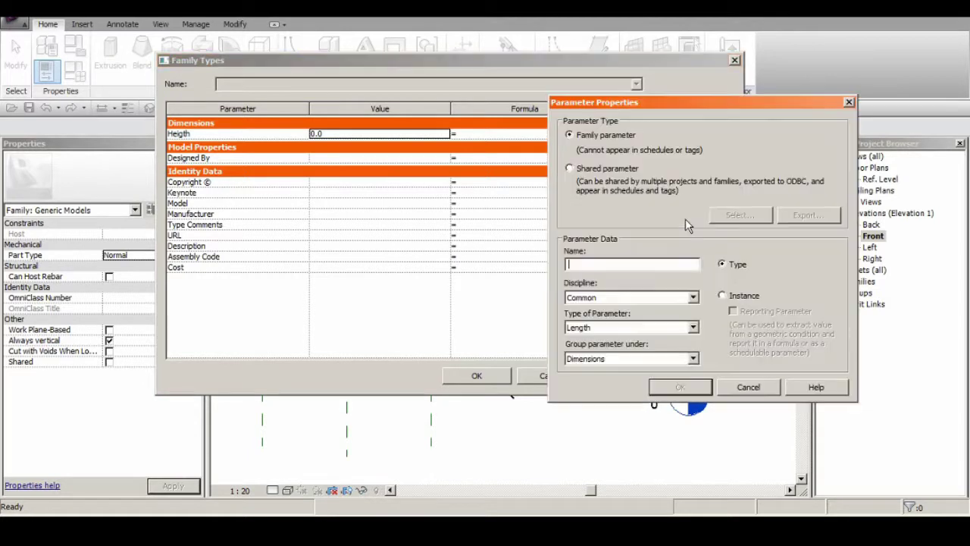
{"action": "left_click", "coordinate": [611, 169]}
{"action": "left_click", "coordinate": [740, 215]}
{"action": "left_click", "coordinate": [752, 174]}
{"action": "left_click", "coordinate": [625, 243]}
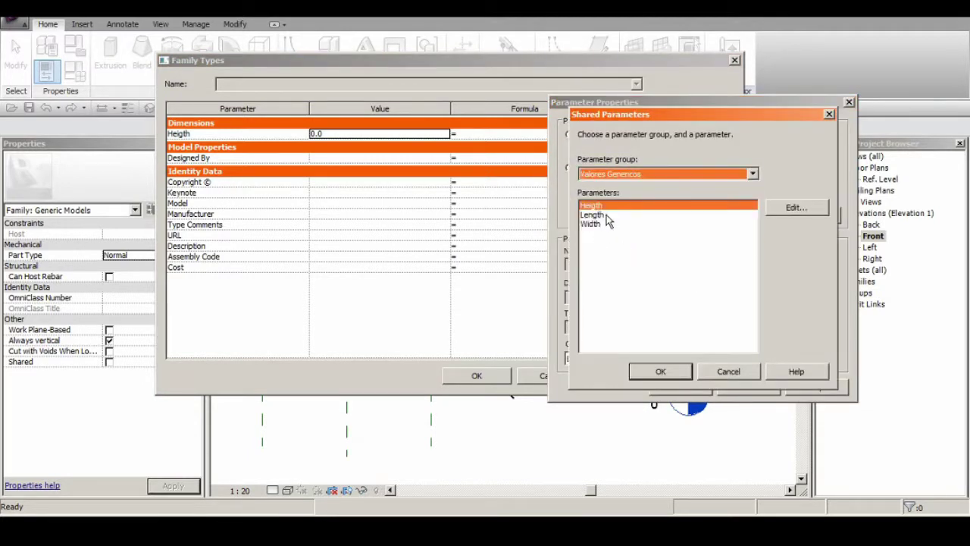
{"action": "left_click", "coordinate": [682, 371]}
{"action": "left_click", "coordinate": [740, 214]}
{"action": "left_click", "coordinate": [752, 169]}
{"action": "left_click", "coordinate": [611, 244]}
{"action": "left_click", "coordinate": [599, 210]}
{"action": "left_click", "coordinate": [658, 370]}
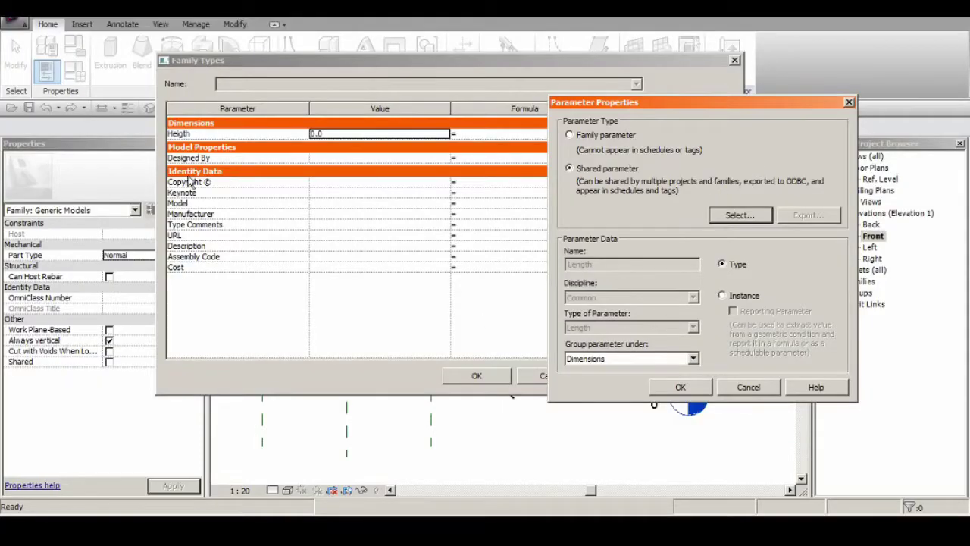
{"action": "left_click", "coordinate": [681, 386]}
Add the shared Width parameter from Valores Genericos to the family
{"action": "left_click", "coordinate": [688, 212]}
{"action": "left_click", "coordinate": [569, 168]}
{"action": "left_click", "coordinate": [739, 214]}
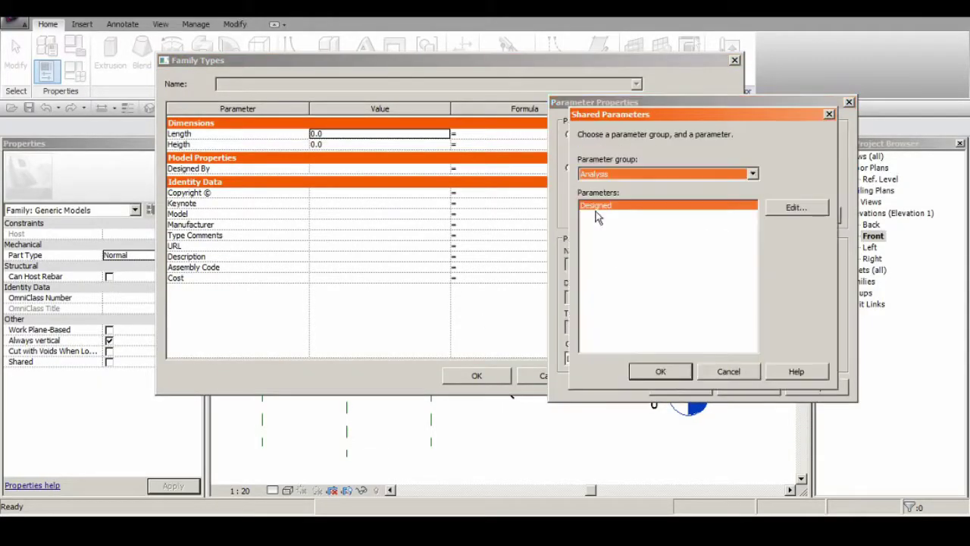
{"action": "left_click", "coordinate": [752, 173]}
{"action": "left_click", "coordinate": [618, 242]}
{"action": "left_click", "coordinate": [674, 377]}
{"action": "left_click", "coordinate": [680, 387]}
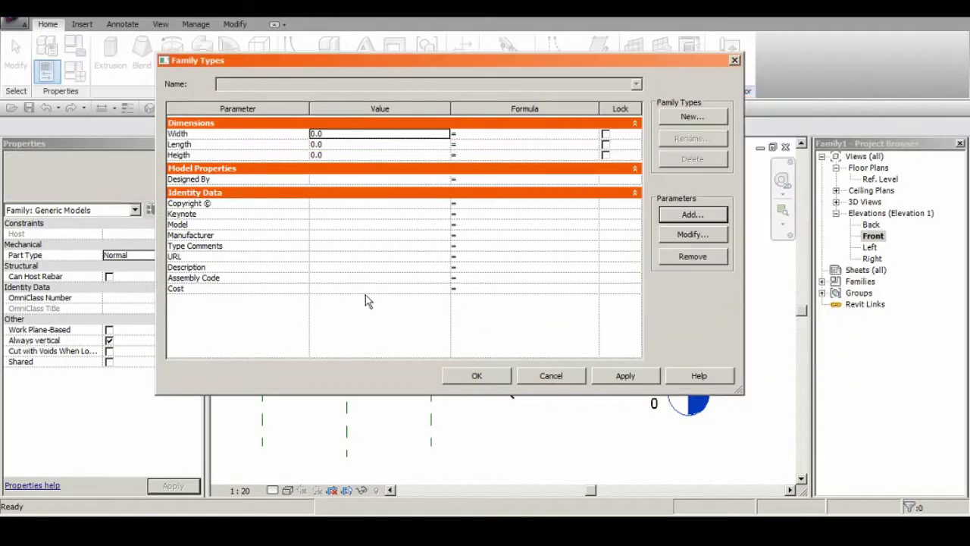
Label the elevation's vertical height dimension with the Heigth parameter
{"action": "left_click", "coordinate": [476, 375]}
{"action": "left_click", "coordinate": [589, 345]}
{"action": "left_click", "coordinate": [367, 126]}
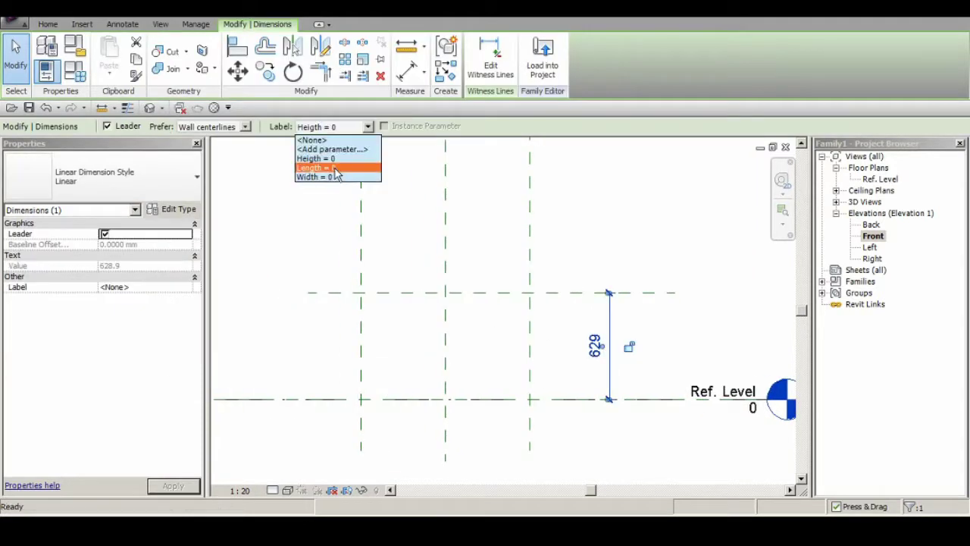
{"action": "left_click", "coordinate": [318, 158]}
{"action": "left_click", "coordinate": [503, 293]}
{"action": "key", "text": "Escape"}
Label the plan's overall 1000 dimension Width and open Family Types to set 1000
{"action": "key", "text": "f"}
{"action": "key", "text": "t"}
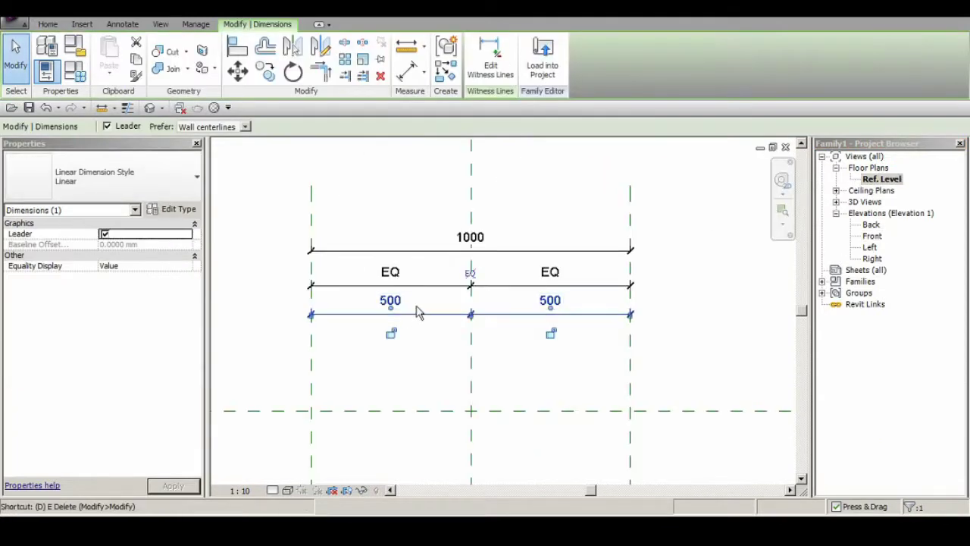
{"action": "left_click", "coordinate": [322, 159]}
{"action": "left_click", "coordinate": [368, 126]}
{"action": "left_click", "coordinate": [314, 177]}
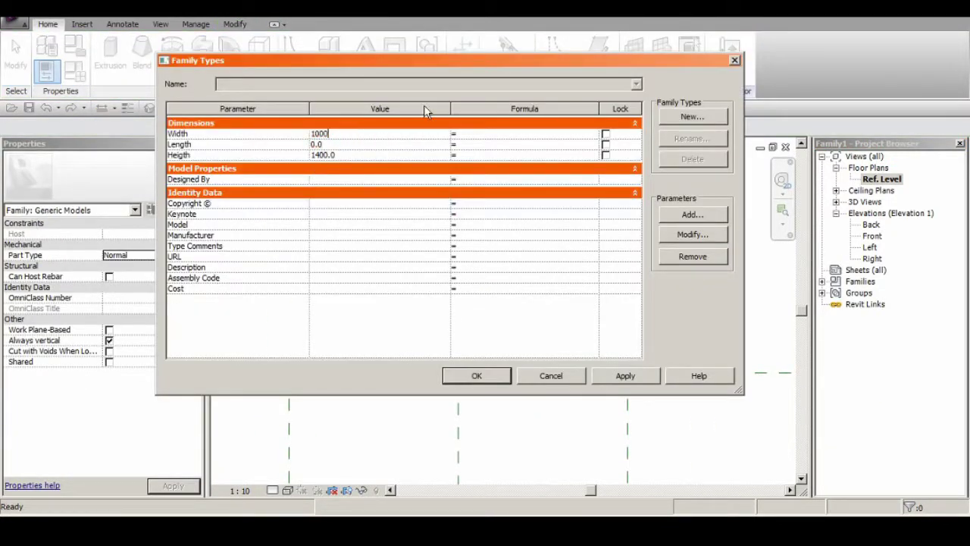
Keep Width at 1000 and remove the unused Length parameter from Family Types
{"action": "left_click", "coordinate": [474, 376]}
{"action": "left_click", "coordinate": [74, 71]}
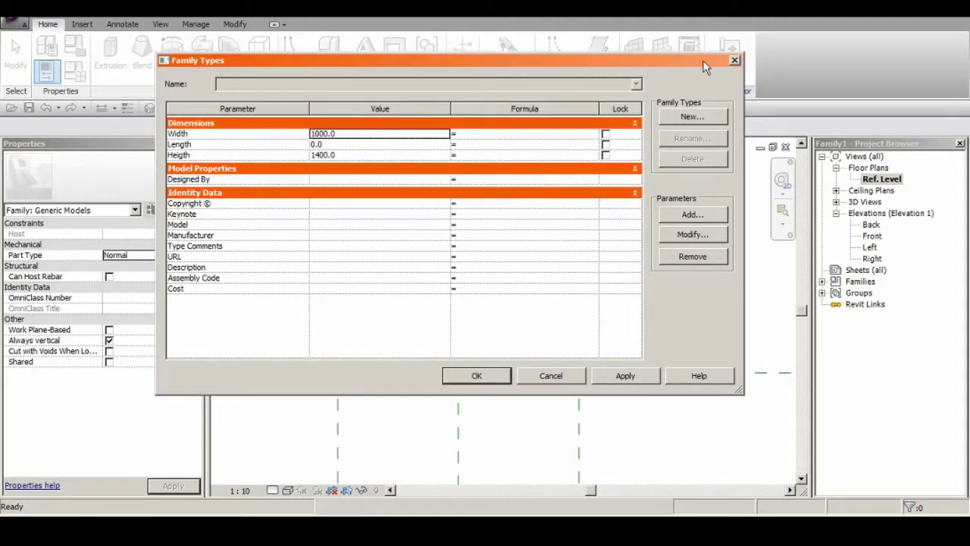
{"action": "left_click", "coordinate": [734, 60]}
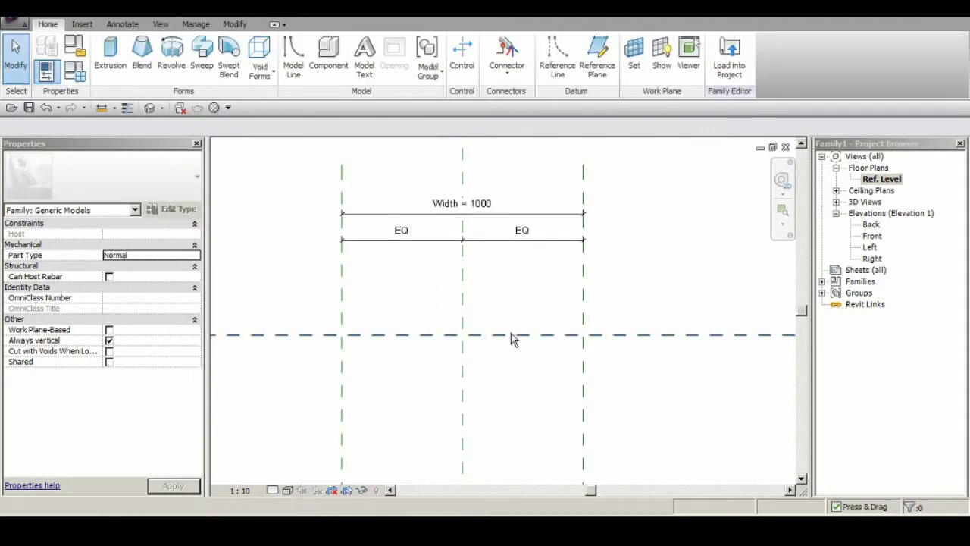
{"action": "key", "text": "ctrl+Tab"}
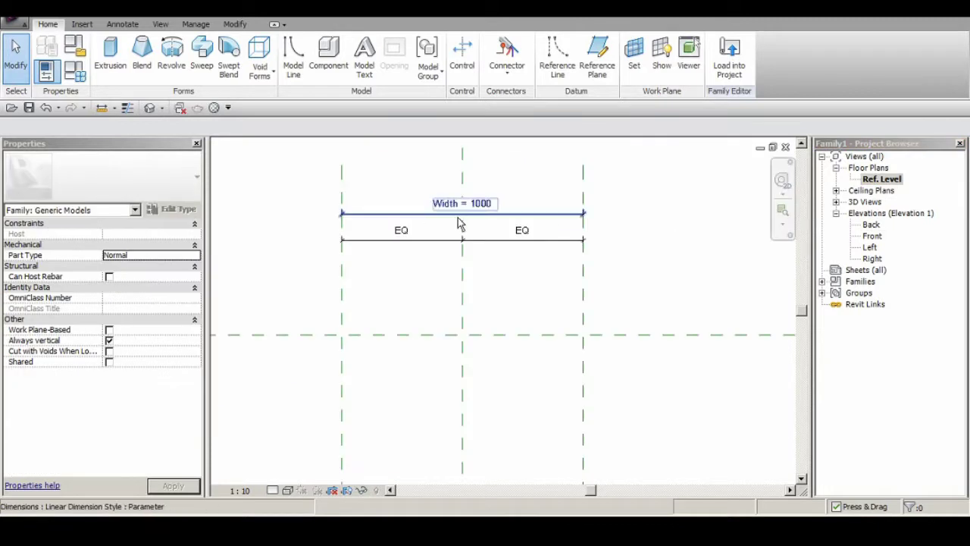
{"action": "left_click", "coordinate": [76, 74]}
{"action": "mouse_move", "coordinate": [458, 33]}
{"action": "left_mouse_down"}
{"action": "mouse_move", "coordinate": [505, 226]}
{"action": "mouse_move", "coordinate": [414, 112]}
{"action": "left_mouse_up"}
{"action": "left_click", "coordinate": [230, 310]}
{"action": "left_click", "coordinate": [744, 422]}
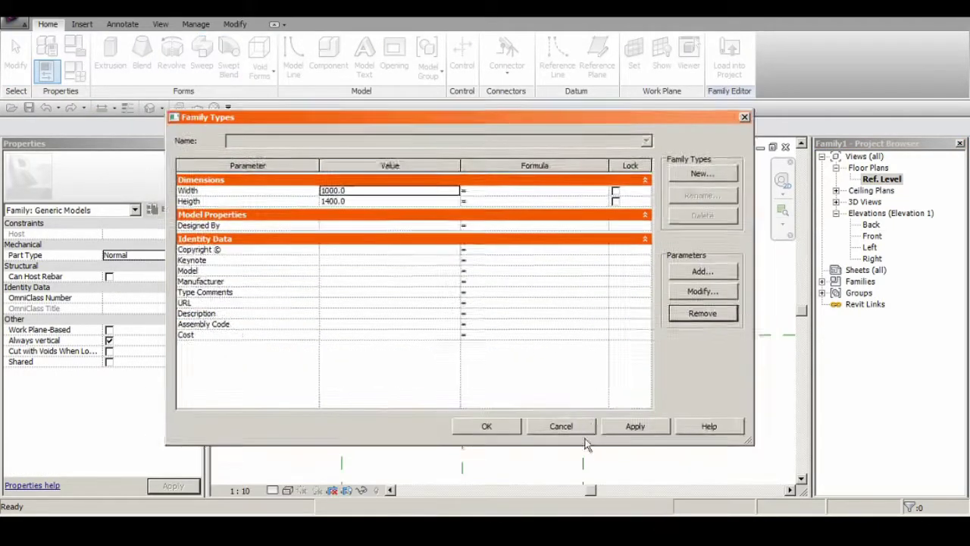
{"action": "left_click", "coordinate": [485, 424]}
Draw a horizontal reference plane beside the centre plane in the Ref. Level plan
{"action": "scroll", "coordinate": [416, 354], "scroll_direction": "up", "scroll_amount": 1}
{"action": "scroll", "coordinate": [485, 328], "scroll_direction": "up", "scroll_amount": 1}
{"action": "scroll", "coordinate": [399, 353], "scroll_direction": "down", "scroll_amount": 3}
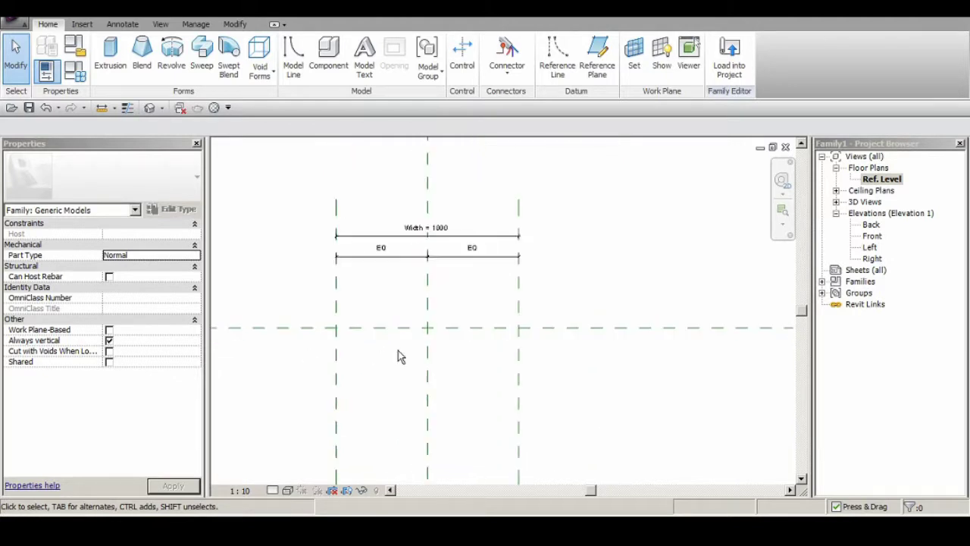
{"action": "scroll", "coordinate": [367, 333], "scroll_direction": "up", "scroll_amount": 1}
{"action": "key", "text": "r"}
{"action": "key", "text": "p"}
{"action": "left_click", "coordinate": [335, 326]}
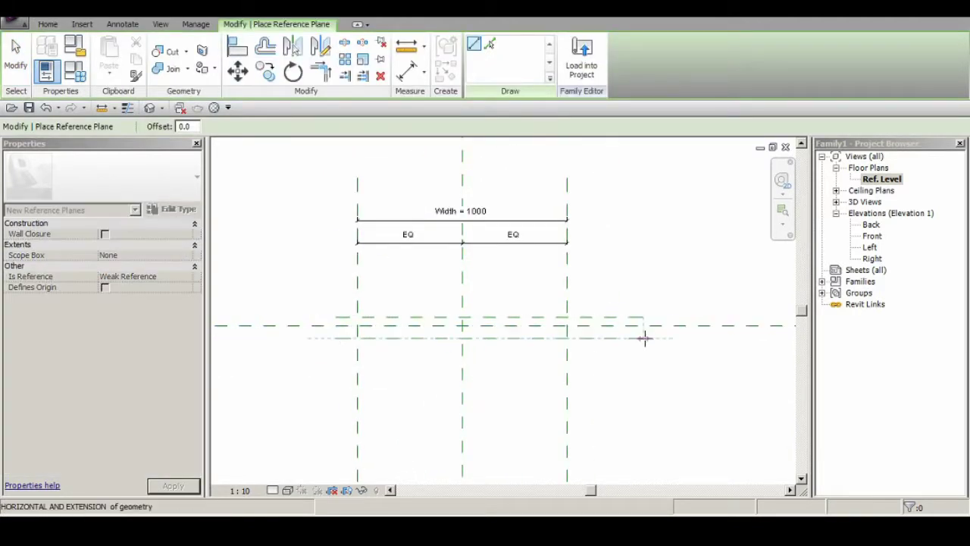
{"action": "left_click", "coordinate": [617, 338]}
Dimension the planes, toggle EQ and set their spacing to 40 about the centre
{"action": "key", "text": "d"}
{"action": "key", "text": "i"}
{"action": "scroll", "coordinate": [353, 325], "scroll_direction": "up", "scroll_amount": 2}
{"action": "left_click", "coordinate": [390, 340]}
{"action": "left_click", "coordinate": [336, 322]}
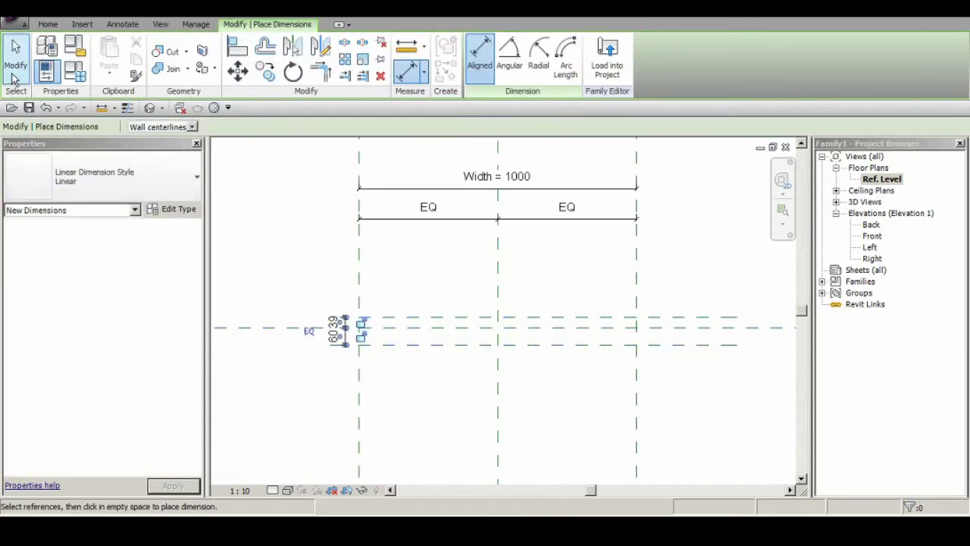
{"action": "key", "text": "Escape"}
{"action": "left_click", "coordinate": [326, 319]}
{"action": "left_click", "coordinate": [339, 301]}
{"action": "left_click", "coordinate": [412, 329]}
{"action": "scroll", "coordinate": [412, 329], "scroll_direction": "up", "scroll_amount": 2}
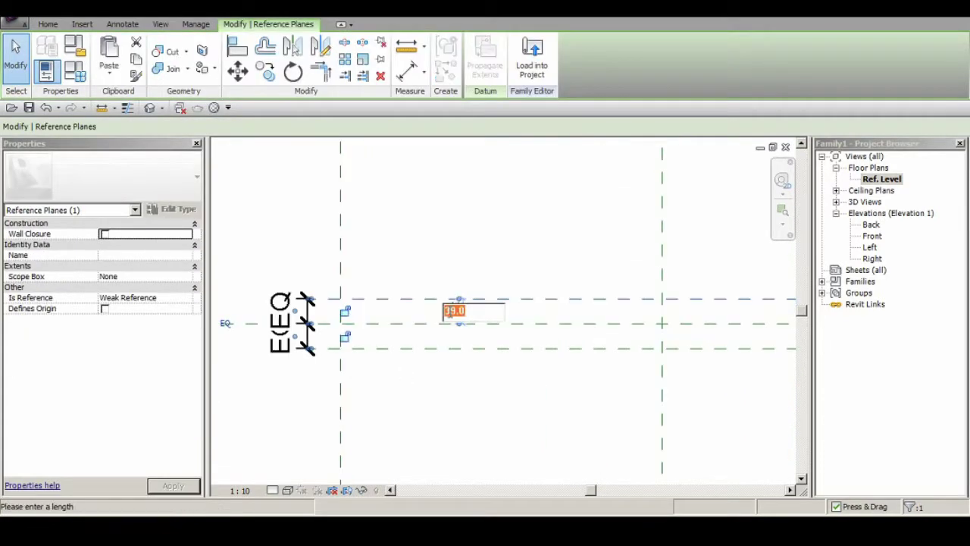
{"action": "key", "text": "Escape"}
Select the overall dimension across the planes and start adding a label parameter for it
{"action": "key", "text": "d"}
{"action": "key", "text": "i"}
{"action": "scroll", "coordinate": [552, 331], "scroll_direction": "down", "scroll_amount": 2}
{"action": "scroll", "coordinate": [335, 331], "scroll_direction": "up", "scroll_amount": 2}
{"action": "key", "text": "Escape"}
{"action": "scroll", "coordinate": [440, 328], "scroll_direction": "down", "scroll_amount": 2}
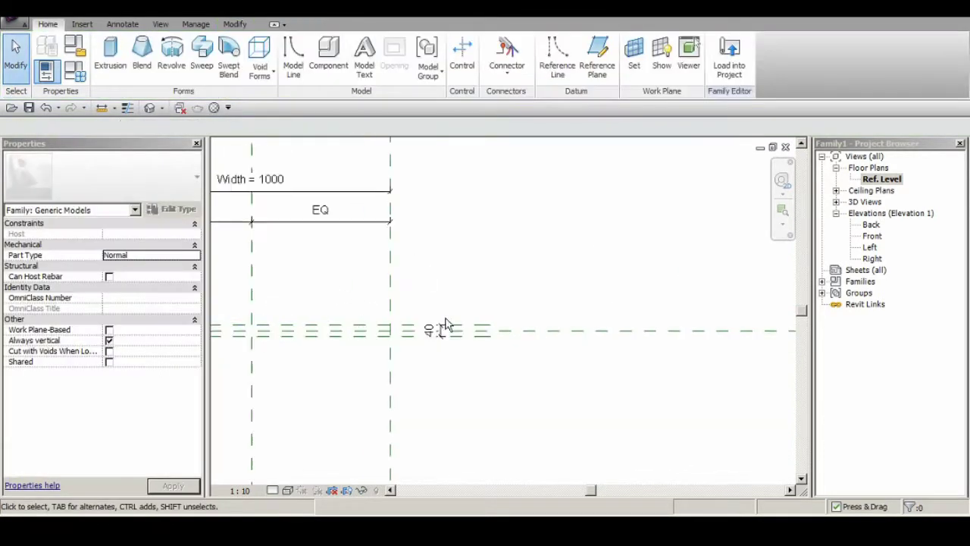
{"action": "scroll", "coordinate": [618, 322], "scroll_direction": "up", "scroll_amount": 1}
{"action": "scroll", "coordinate": [617, 322], "scroll_direction": "up", "scroll_amount": 2}
{"action": "left_click", "coordinate": [394, 170]}
{"action": "left_click", "coordinate": [368, 127]}
{"action": "left_click", "coordinate": [318, 147]}
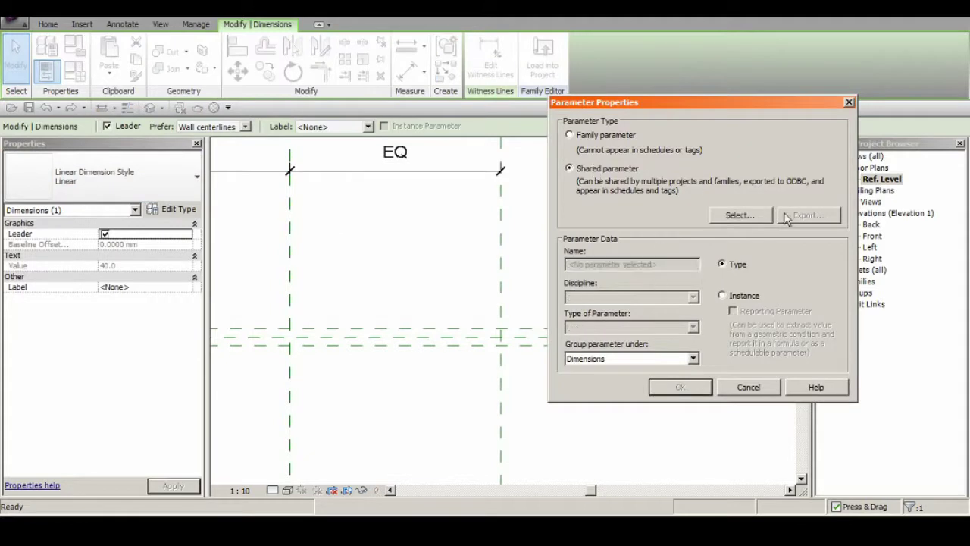
Create a shared Length parameter named Depth in the Valores Genericos group
{"action": "left_click", "coordinate": [748, 386]}
{"action": "left_click", "coordinate": [195, 24]}
{"action": "left_click", "coordinate": [182, 60]}
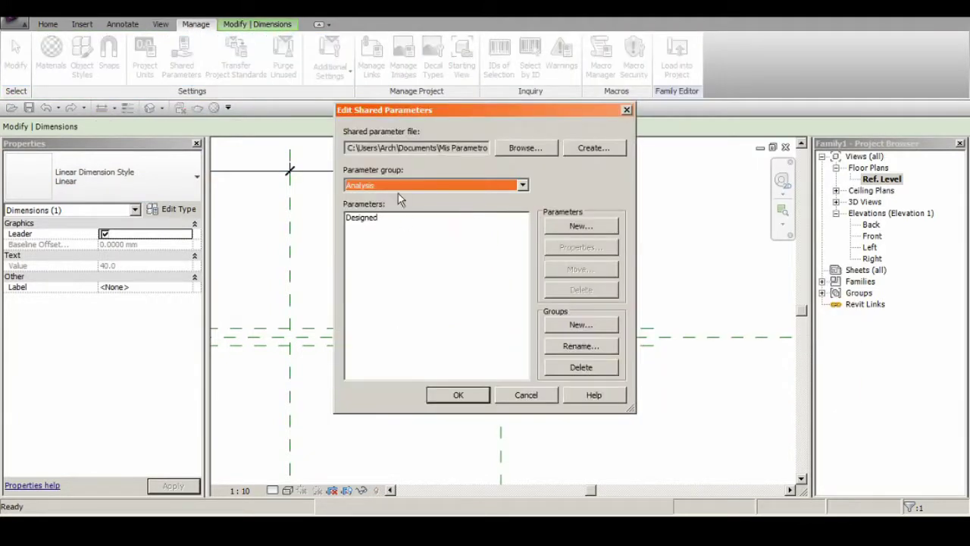
{"action": "left_click", "coordinate": [400, 184]}
{"action": "left_click", "coordinate": [375, 246]}
{"action": "left_click", "coordinate": [551, 223]}
{"action": "type", "text": "Depth"}
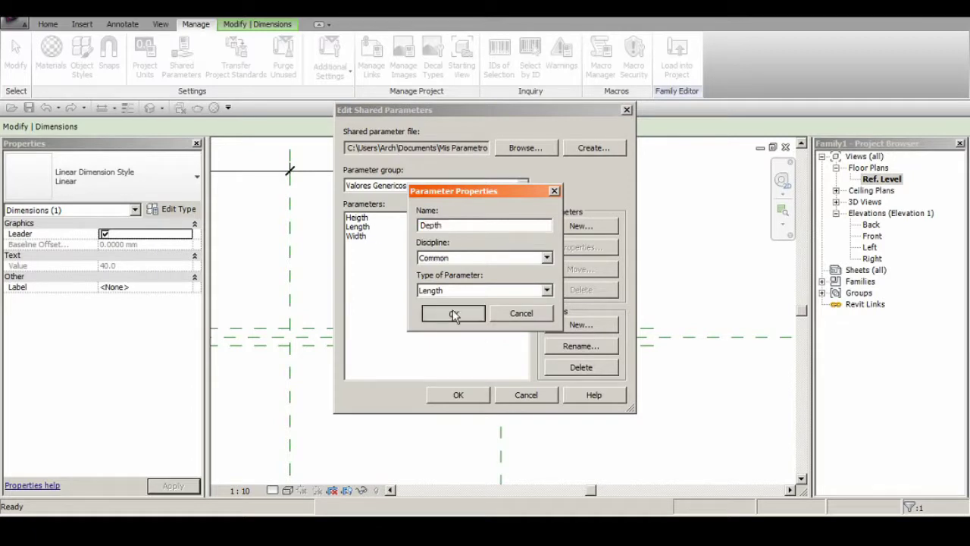
{"action": "left_click", "coordinate": [454, 314]}
{"action": "left_click", "coordinate": [458, 394]}
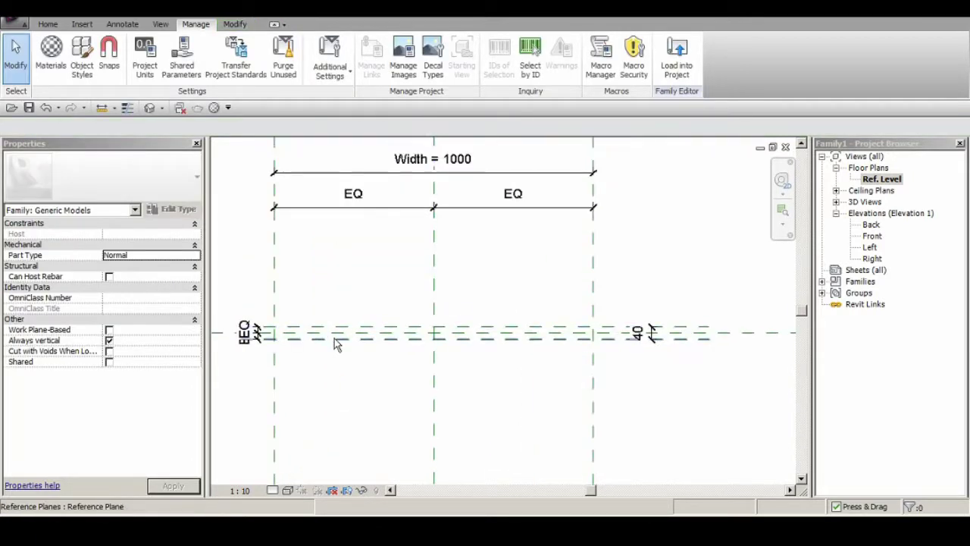
Select the 40 plan dimension and reach Family Types from its label choices
{"action": "middle_click_drag", "start_coordinate": [337, 345], "coordinate": [370, 351]}
{"action": "scroll", "coordinate": [470, 364], "scroll_direction": "down", "scroll_amount": 1}
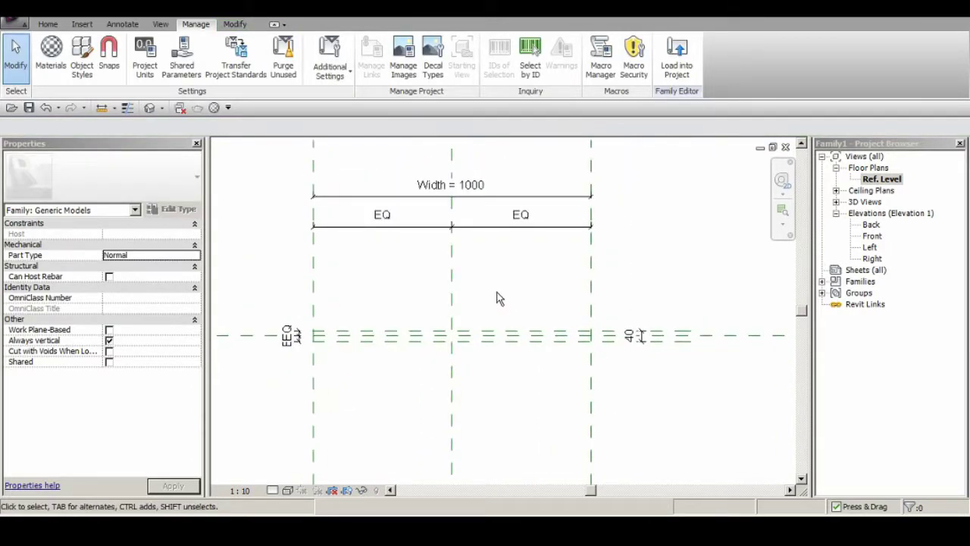
{"action": "scroll", "coordinate": [634, 341], "scroll_direction": "up", "scroll_amount": 1}
{"action": "middle_click_drag", "start_coordinate": [634, 340], "coordinate": [665, 325]}
{"action": "left_click", "coordinate": [663, 325]}
{"action": "left_click", "coordinate": [334, 127]}
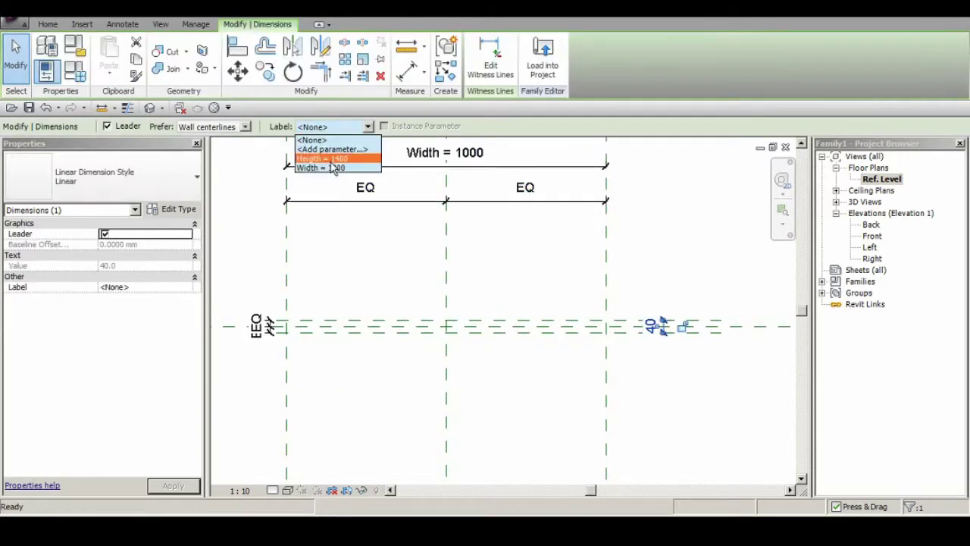
{"action": "left_click", "coordinate": [326, 149]}
Add the shared Depth parameter from Valores Genericos to the family
{"action": "left_click", "coordinate": [697, 253]}
{"action": "left_click", "coordinate": [560, 162]}
{"action": "left_click", "coordinate": [660, 215]}
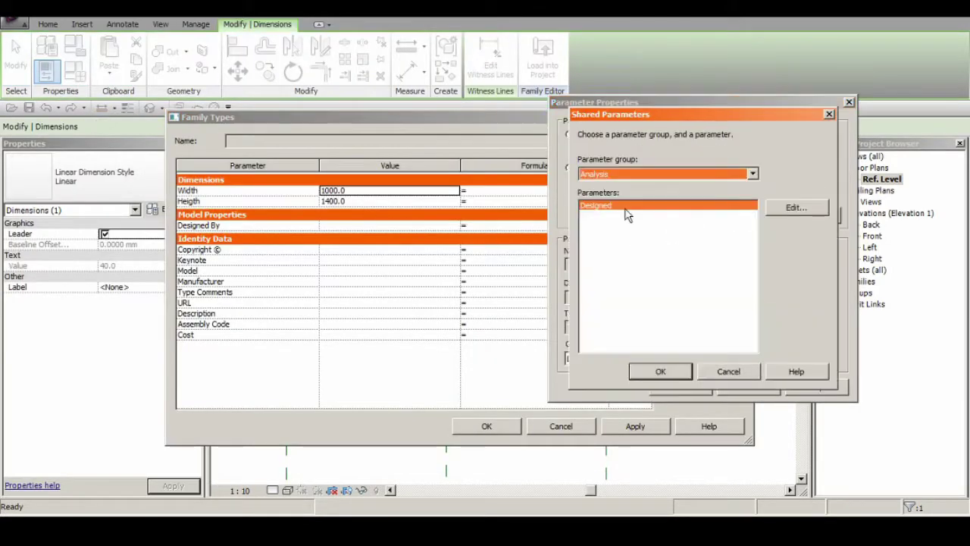
{"action": "left_click", "coordinate": [666, 173]}
{"action": "left_click", "coordinate": [646, 242]}
{"action": "left_click", "coordinate": [602, 221]}
{"action": "left_click", "coordinate": [660, 372]}
{"action": "left_click", "coordinate": [678, 386]}
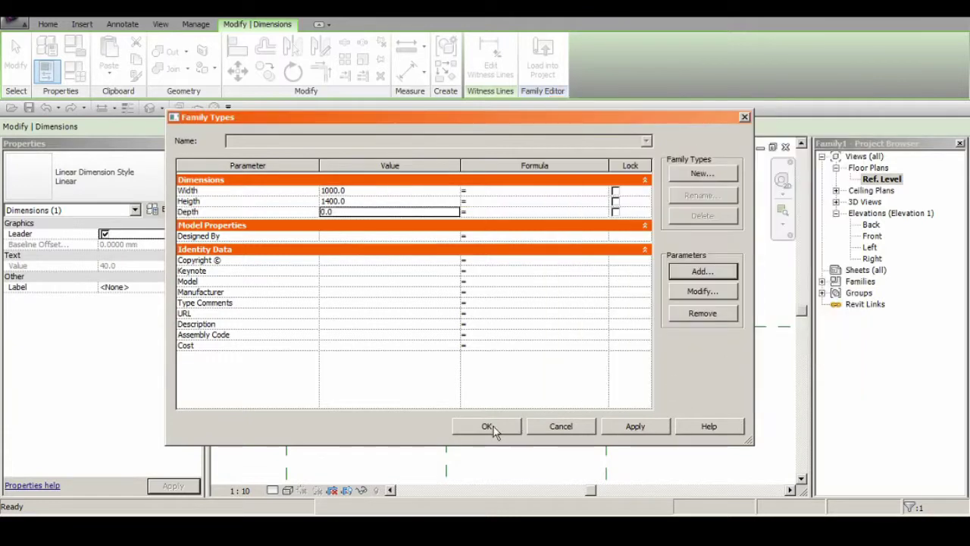
{"action": "left_click", "coordinate": [486, 426]}
Label the 40 plan dimension with Depth
{"action": "left_click", "coordinate": [655, 333]}
{"action": "left_click", "coordinate": [336, 127]}
{"action": "left_click", "coordinate": [336, 177]}
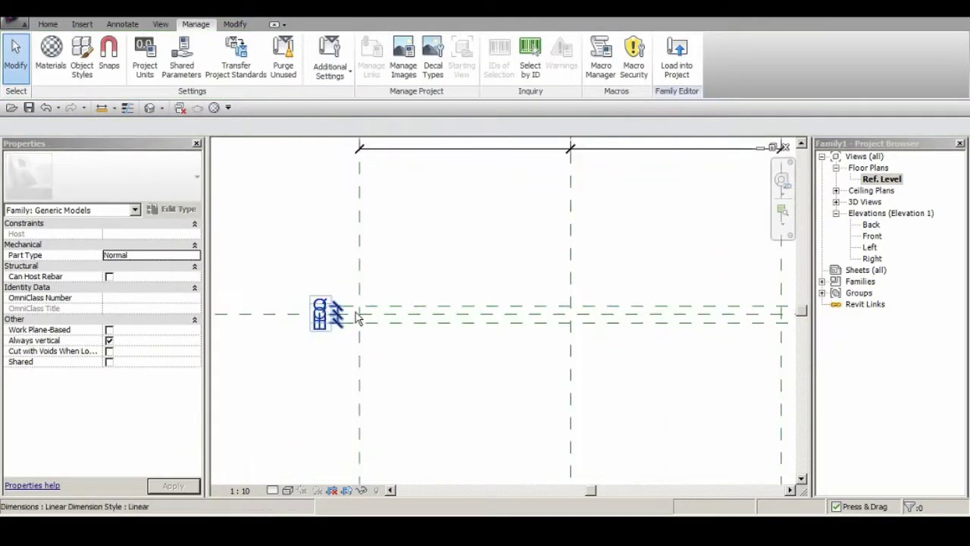
Try a 1:2 view scale and select the bottom reference plane
{"action": "left_click", "coordinate": [350, 306]}
{"action": "key", "text": "Escape"}
{"action": "scroll", "coordinate": [385, 309], "scroll_direction": "up", "scroll_amount": 5}
{"action": "left_click", "coordinate": [240, 490]}
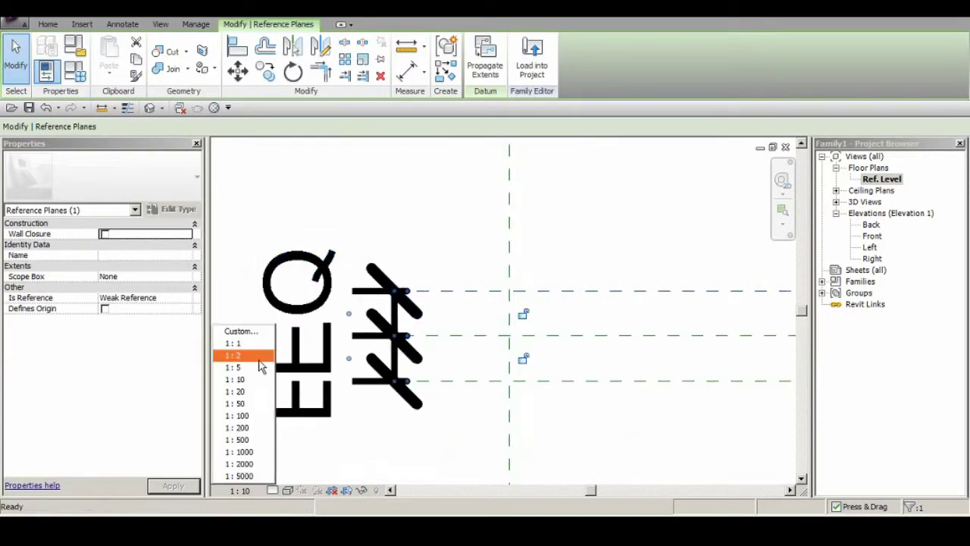
{"action": "left_click", "coordinate": [243, 411]}
{"action": "scroll", "coordinate": [345, 271], "scroll_direction": "down", "scroll_amount": 2}
{"action": "left_click", "coordinate": [303, 320]}
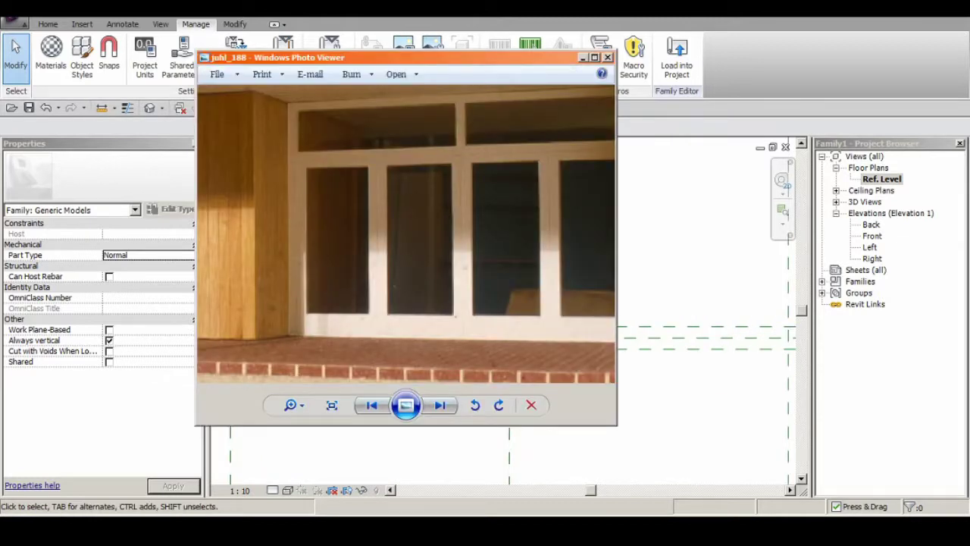
{"action": "scroll", "coordinate": [379, 325], "scroll_direction": "up", "scroll_amount": 2}
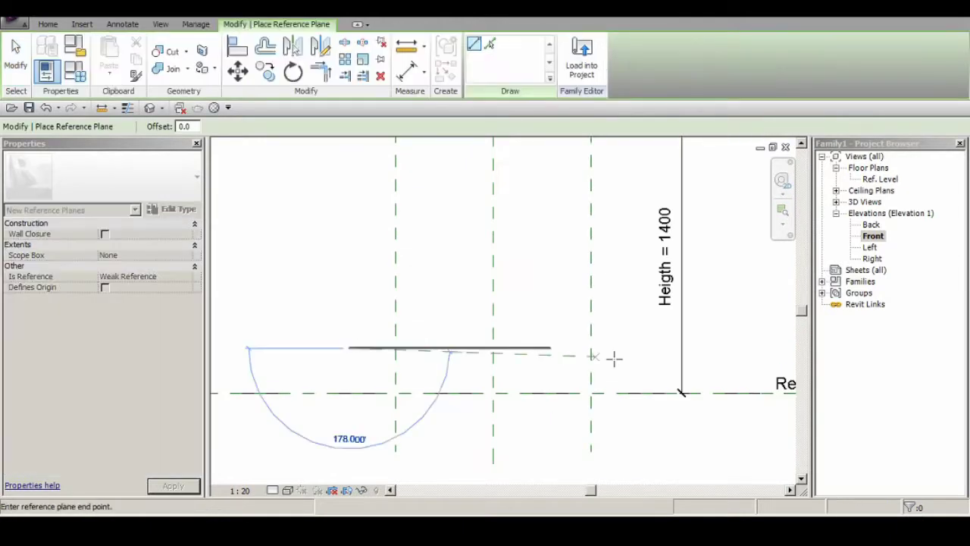
Place a horizontal reference plane 300 above the level
{"action": "key", "text": "Escape"}
{"action": "left_click", "coordinate": [356, 347]}
{"action": "type", "text": "00"}
{"action": "key", "text": "Return"}
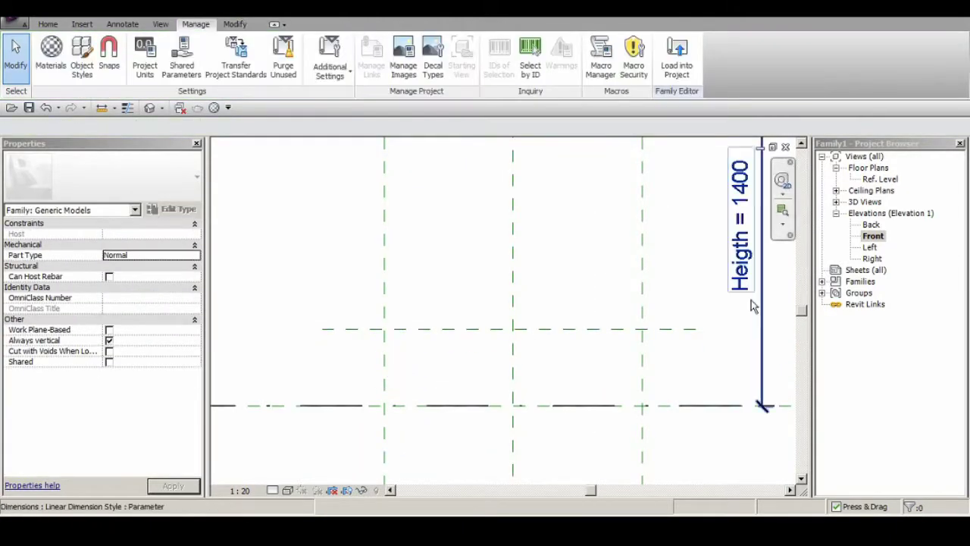
{"action": "scroll", "coordinate": [754, 278], "scroll_direction": "down", "scroll_amount": 2}
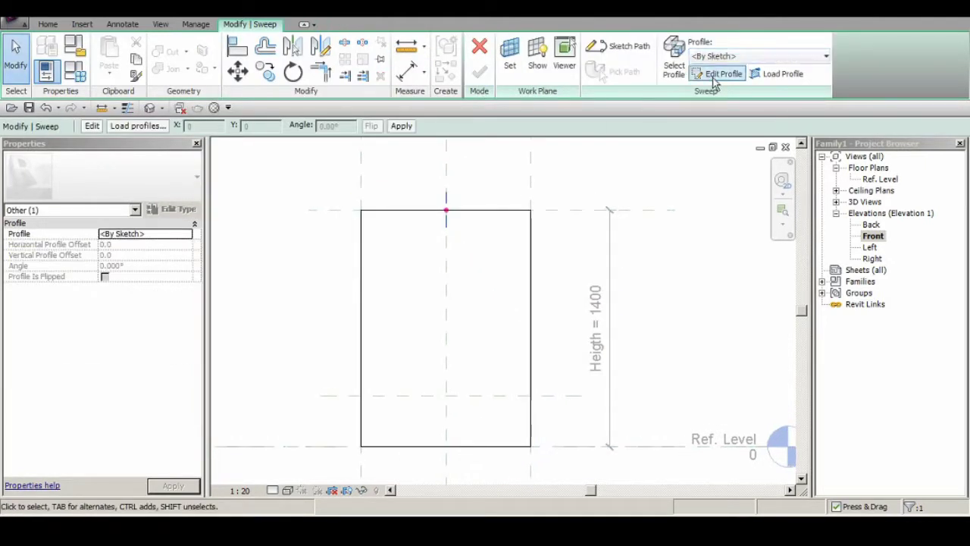
Sketch a rectangular sweep profile at the path point in the side elevation
{"action": "left_click", "coordinate": [718, 75]}
{"action": "left_click", "coordinate": [448, 401]}
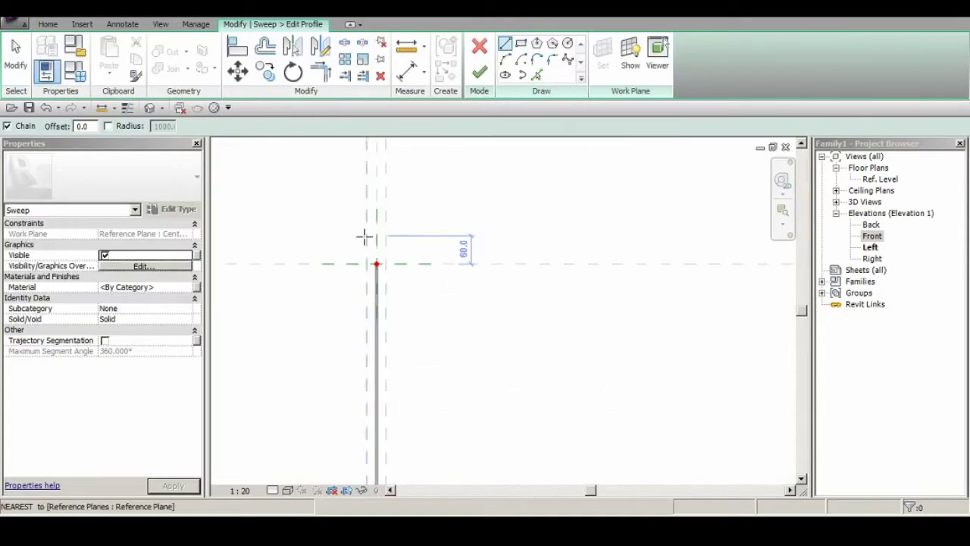
{"action": "left_click", "coordinate": [521, 44]}
{"action": "left_click", "coordinate": [385, 231]}
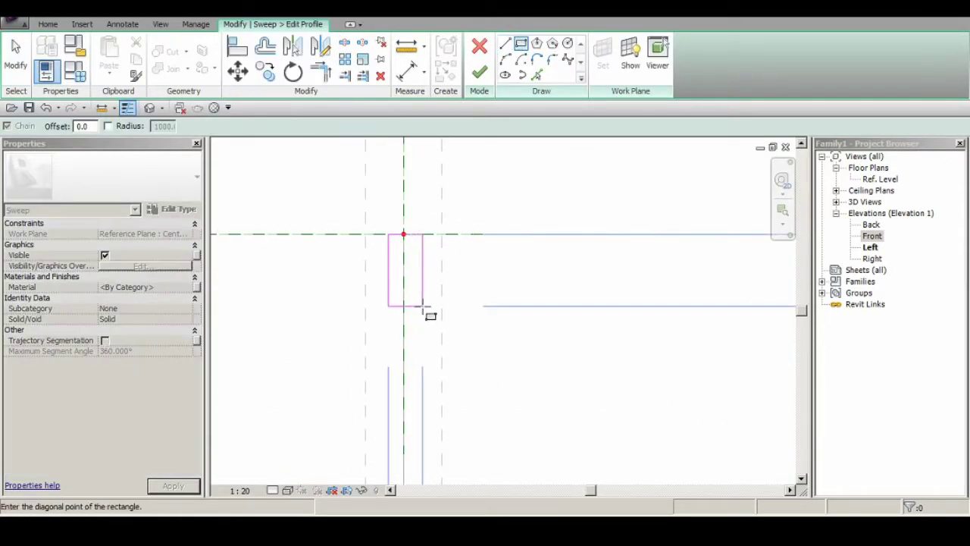
{"action": "left_click", "coordinate": [422, 305]}
{"action": "key", "text": "Escape"}
{"action": "key", "text": "Escape"}
{"action": "scroll", "coordinate": [485, 200], "scroll_direction": "up", "scroll_amount": 2}
Set the profile width to 20, then finish the profile and the sweep
{"action": "left_click", "coordinate": [390, 262]}
{"action": "type", "text": "0"}
{"action": "key", "text": "Return"}
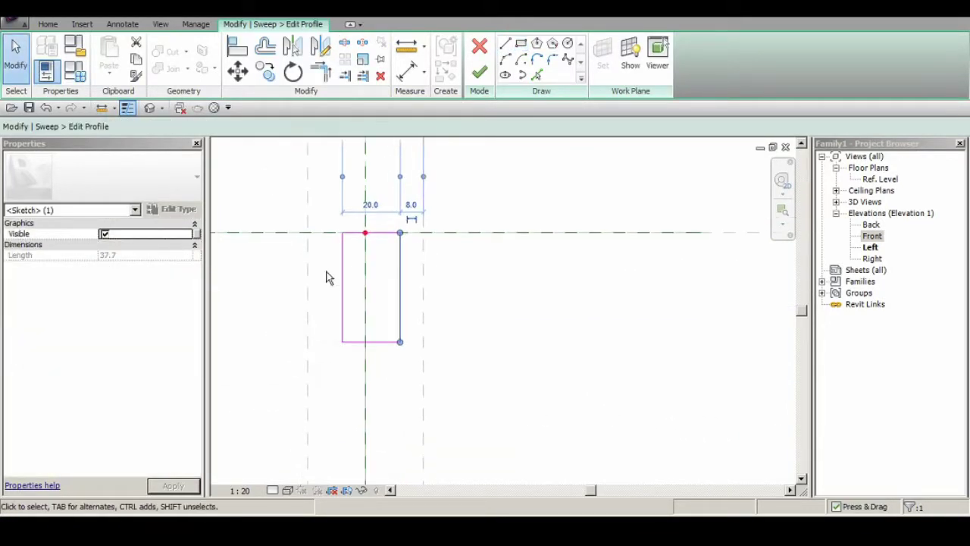
{"action": "scroll", "coordinate": [337, 363], "scroll_direction": "up", "scroll_amount": 1}
{"action": "left_click", "coordinate": [357, 364]}
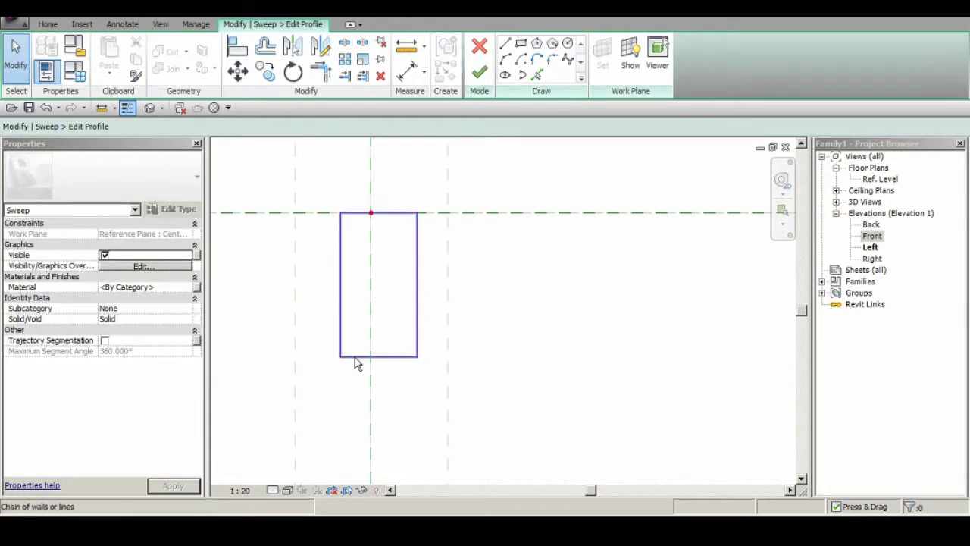
{"action": "key", "text": "m"}
{"action": "key", "text": "v"}
{"action": "left_click", "coordinate": [479, 72]}
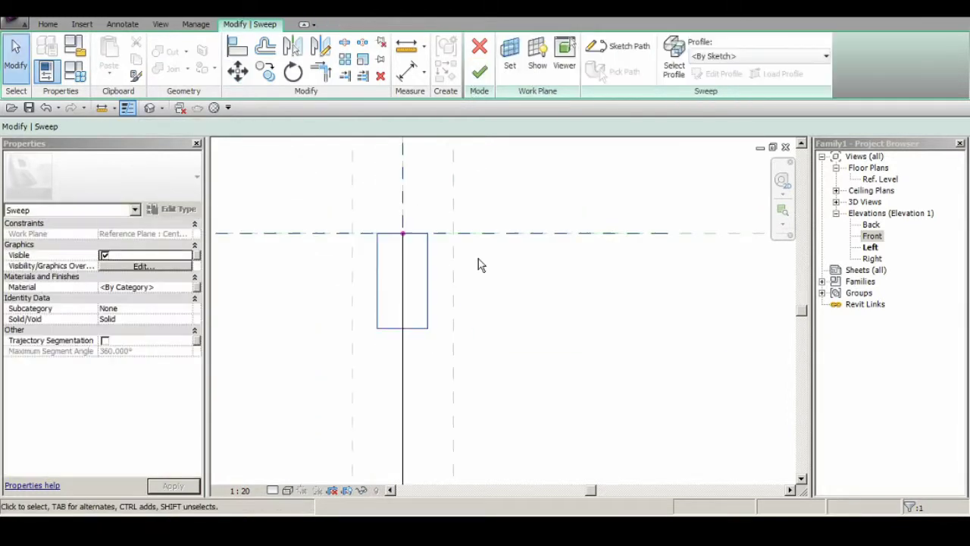
{"action": "left_click", "coordinate": [479, 72]}
Reopen the frame sweep and change its profile depth to 40
{"action": "middle_click_drag", "start_coordinate": [467, 338], "coordinate": [391, 383], "text": "shift"}
{"action": "double_click", "coordinate": [392, 382]}
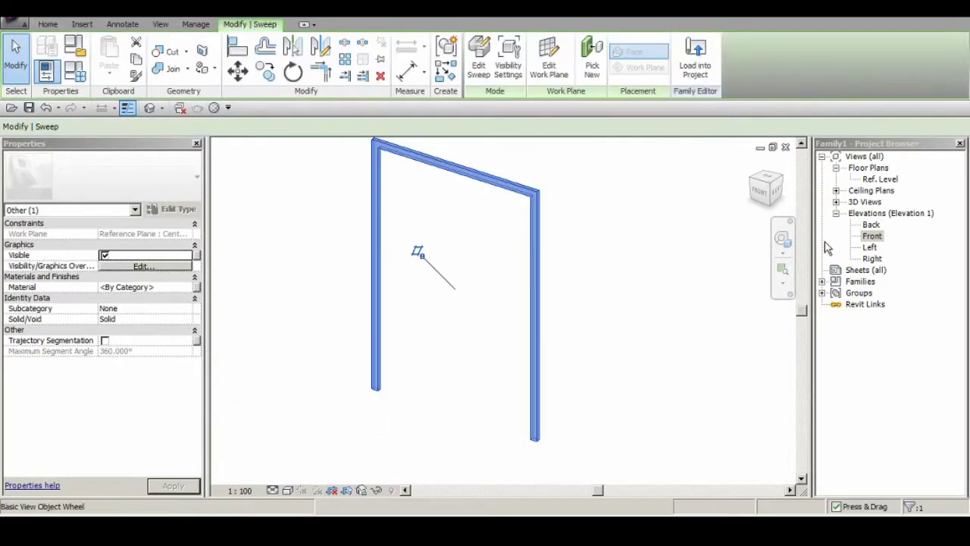
{"action": "left_click", "coordinate": [673, 67]}
{"action": "type", "text": "40"}
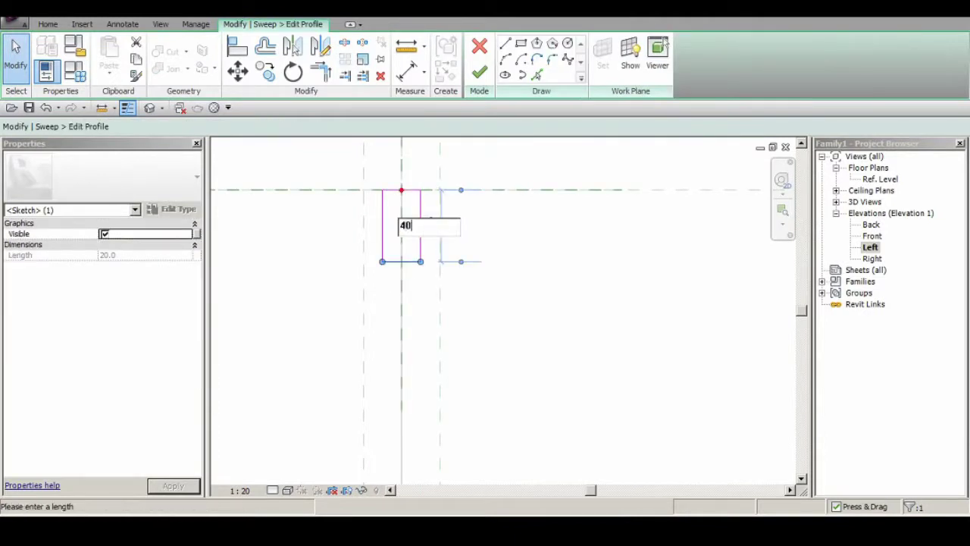
{"action": "key", "text": "Return"}
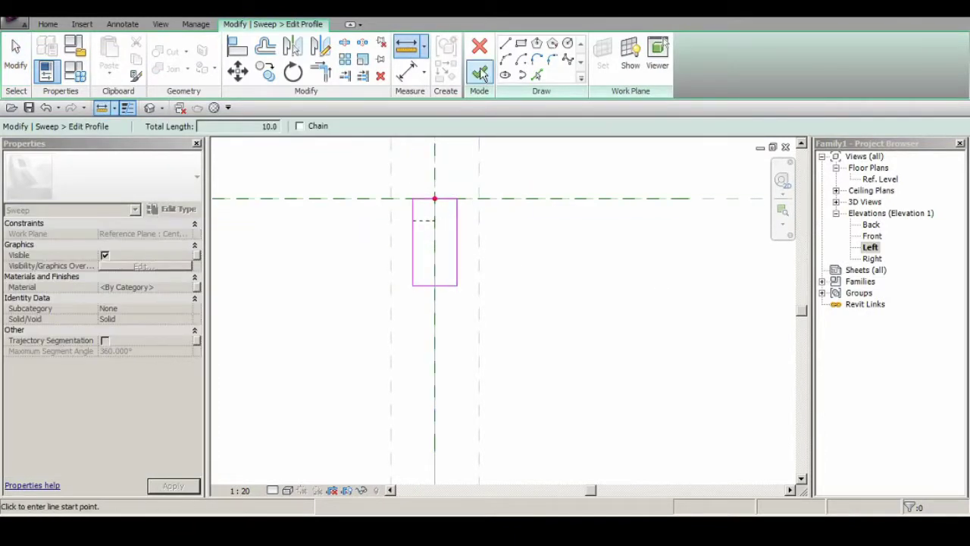
{"action": "left_click", "coordinate": [482, 72]}
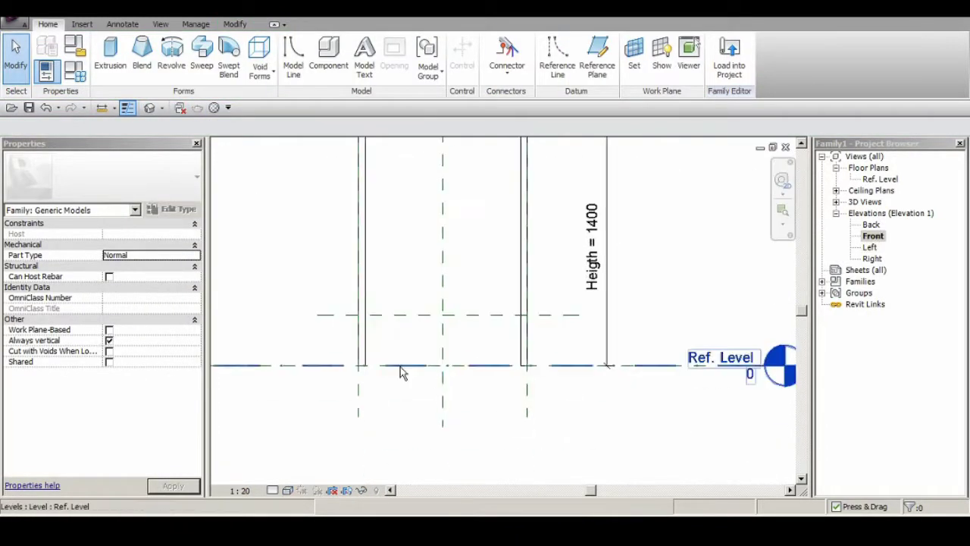
Add a vertical reference plane 40 from the frame in the Ref. Level plan
{"action": "scroll", "coordinate": [350, 350], "scroll_direction": "up", "scroll_amount": 1}
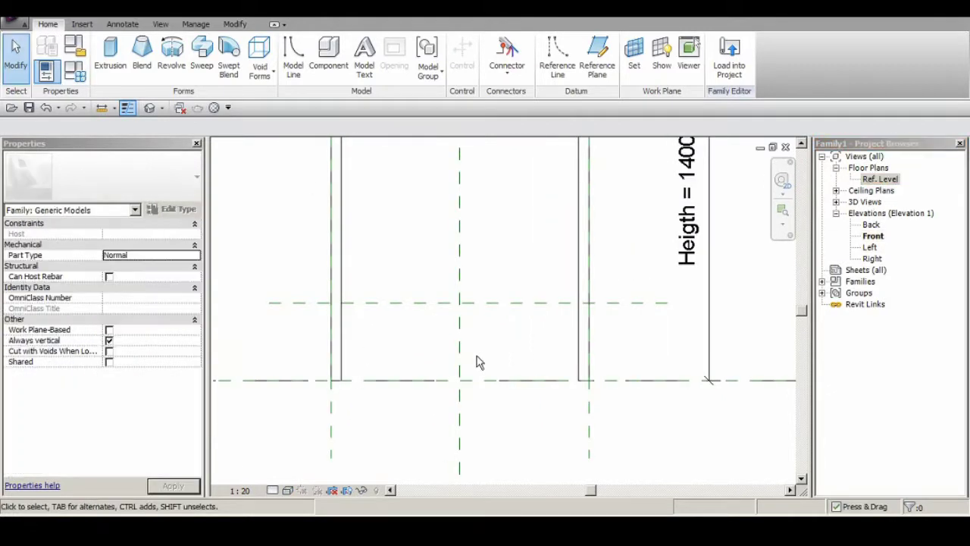
{"action": "scroll", "coordinate": [476, 362], "scroll_direction": "up", "scroll_amount": 1}
{"action": "scroll", "coordinate": [390, 374], "scroll_direction": "down", "scroll_amount": 3}
{"action": "double_click", "coordinate": [885, 179]}
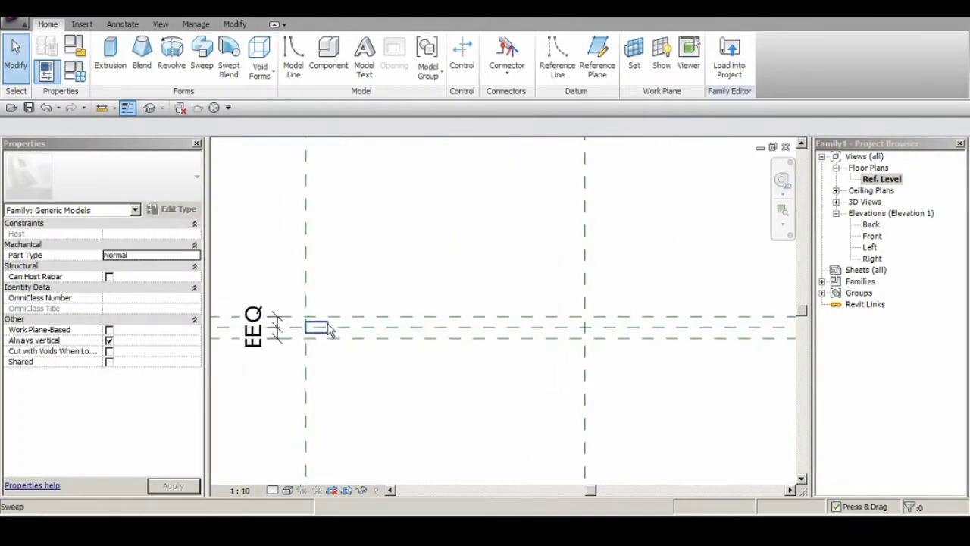
{"action": "key", "text": "r"}
{"action": "key", "text": "p"}
{"action": "scroll", "coordinate": [505, 322], "scroll_direction": "up", "scroll_amount": 1}
{"action": "left_click", "coordinate": [414, 413]}
{"action": "left_click", "coordinate": [414, 239]}
{"action": "key", "text": "Escape"}
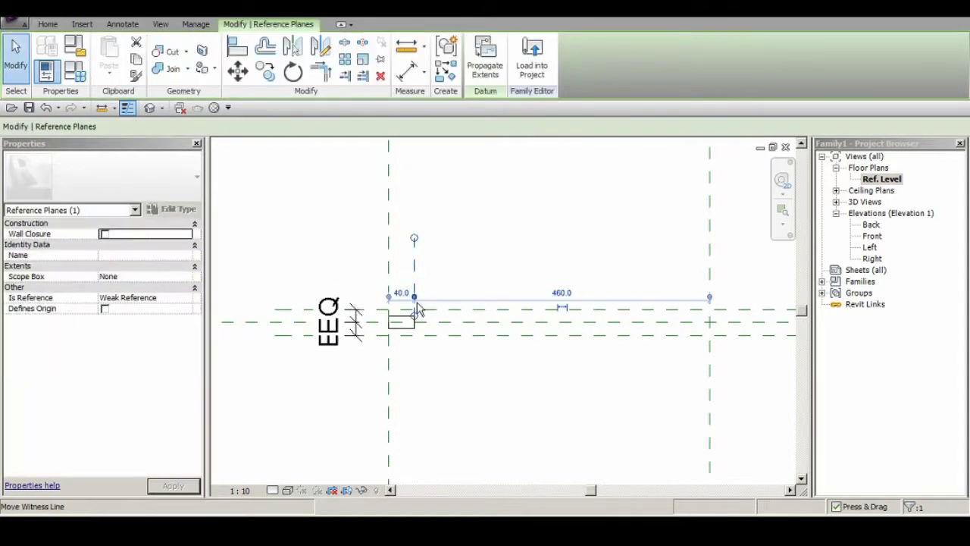
{"action": "key", "text": "Escape"}
Start an extrusion sketch in the Left elevation instead of the plan
{"action": "left_click", "coordinate": [110, 50]}
{"action": "left_click", "coordinate": [523, 62]}
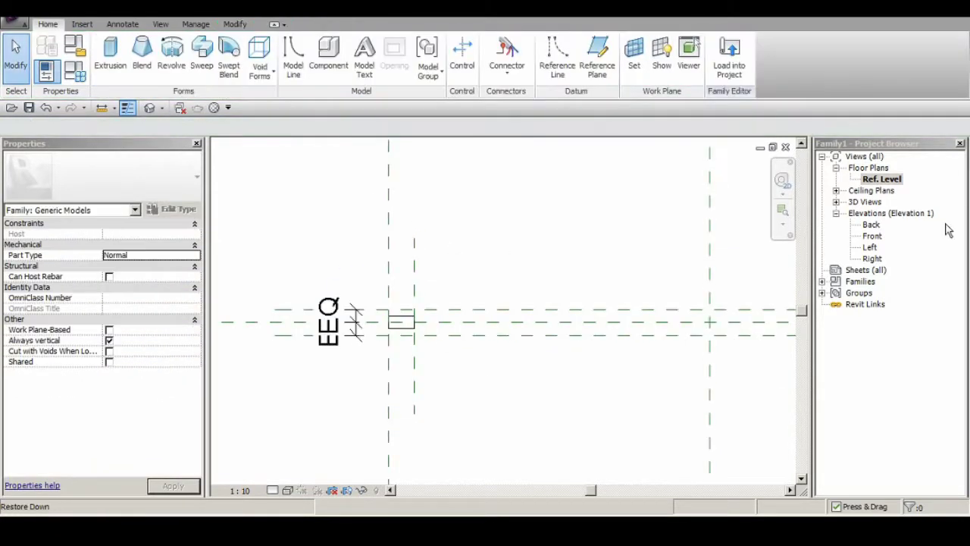
{"action": "double_click", "coordinate": [869, 247]}
{"action": "left_click", "coordinate": [110, 50]}
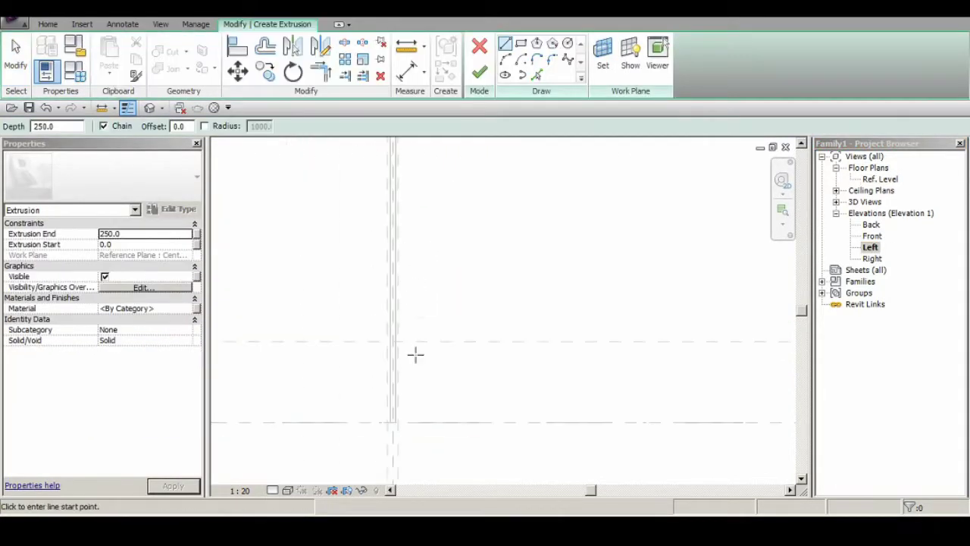
Draw the panel outline rectangle and adjust its lines inside the frame
{"action": "left_click", "coordinate": [389, 220]}
{"action": "left_click", "coordinate": [356, 434]}
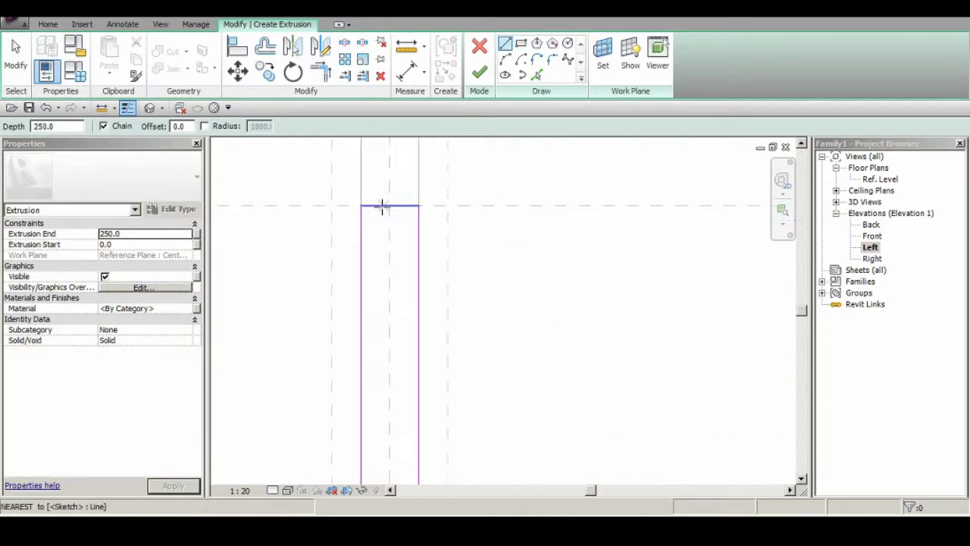
{"action": "scroll", "coordinate": [388, 241], "scroll_direction": "up", "scroll_amount": 2}
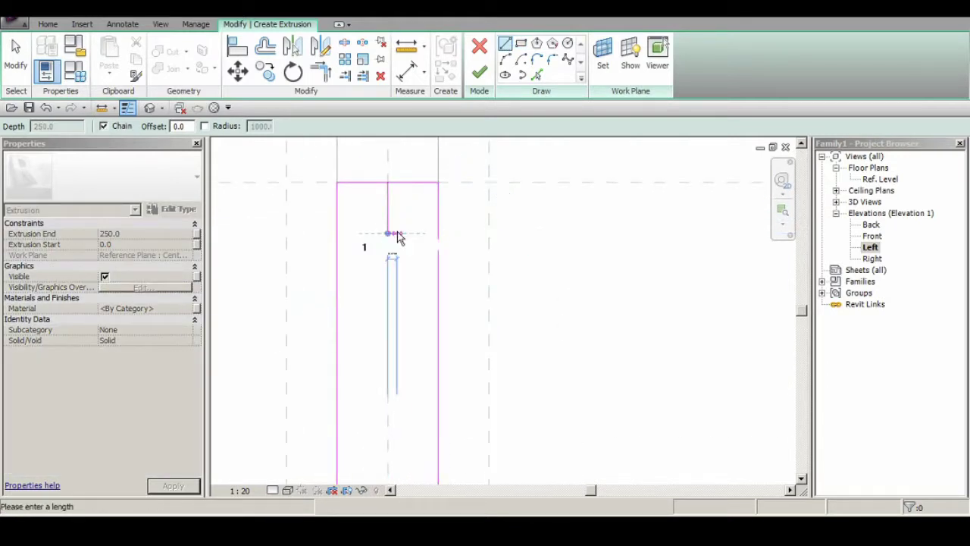
{"action": "scroll", "coordinate": [394, 257], "scroll_direction": "up", "scroll_amount": 2}
{"action": "key", "text": "Escape"}
{"action": "key", "text": "Escape"}
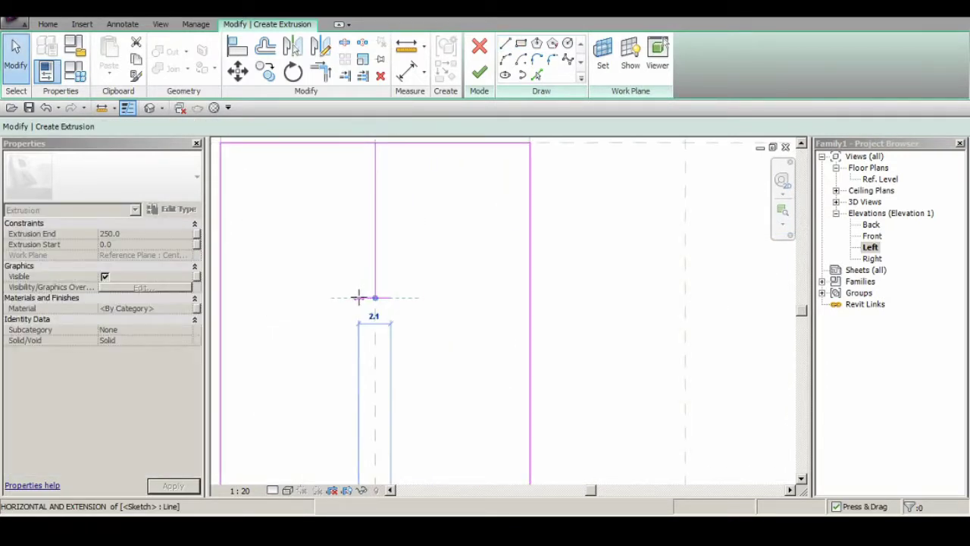
{"action": "left_click", "coordinate": [360, 296]}
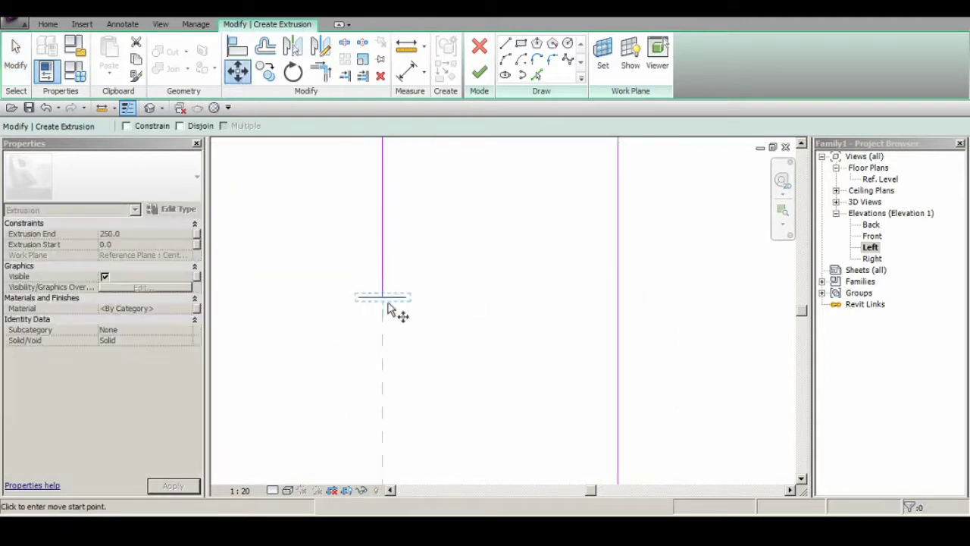
{"action": "left_click", "coordinate": [504, 297]}
{"action": "key", "text": "Escape"}
{"action": "scroll", "coordinate": [388, 294], "scroll_direction": "down", "scroll_amount": 2}
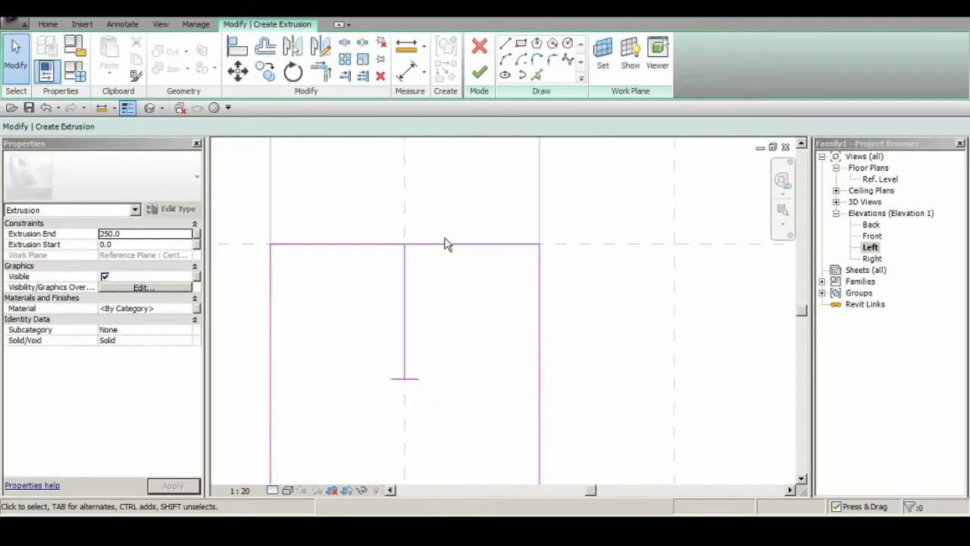
{"action": "left_click_drag", "start_coordinate": [445, 244], "coordinate": [360, 244]}
Sketch a notch in the panel outline and edit its bottom segment length
{"action": "left_click", "coordinate": [920, 493]}
{"action": "left_click", "coordinate": [506, 44]}
{"action": "left_click", "coordinate": [391, 243]}
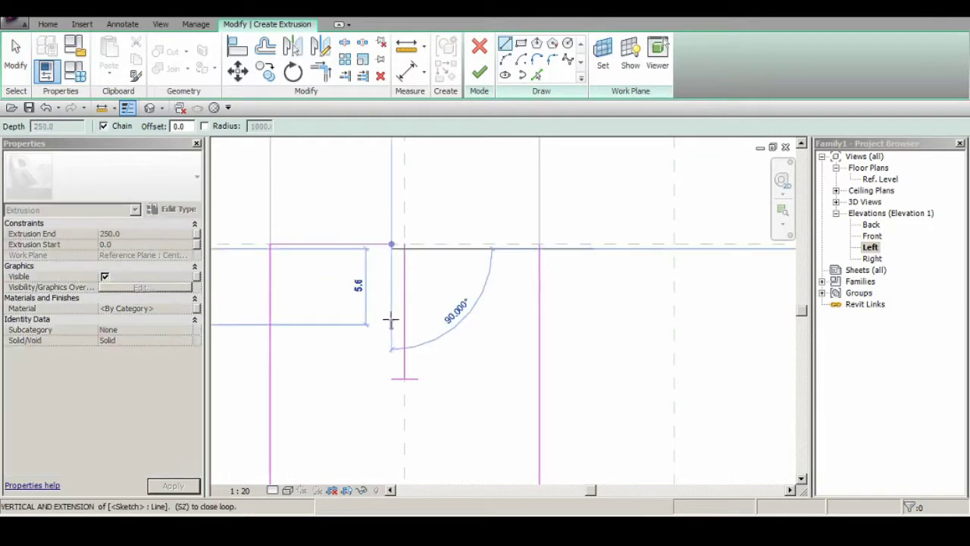
{"action": "left_click", "coordinate": [391, 377]}
{"action": "left_click", "coordinate": [418, 377]}
{"action": "key", "text": "Escape"}
{"action": "key", "text": "Escape"}
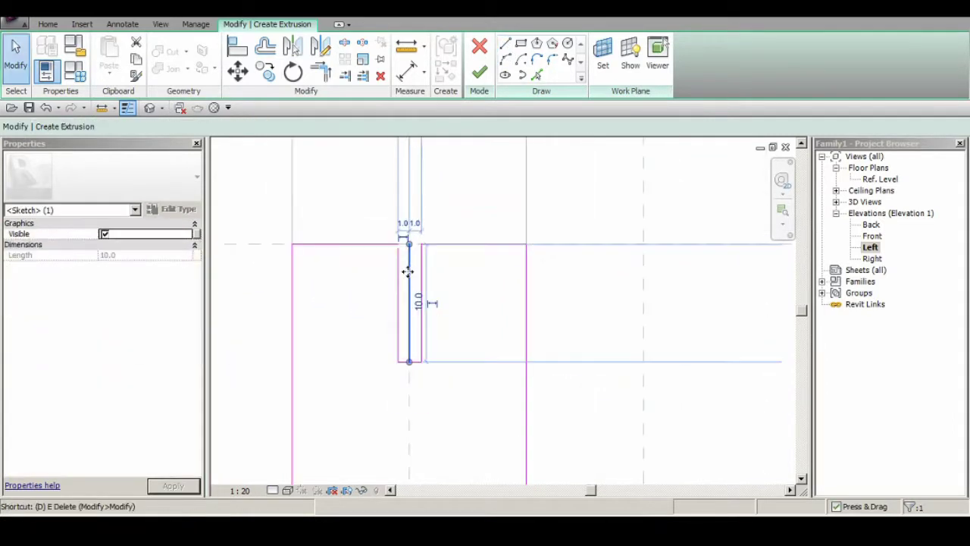
{"action": "left_click", "coordinate": [409, 361]}
{"action": "left_click", "coordinate": [368, 302]}
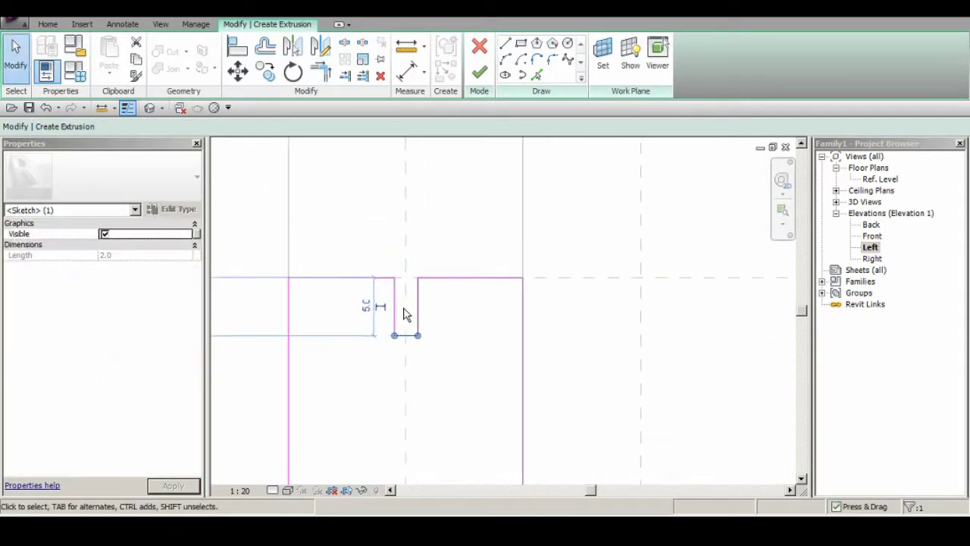
{"action": "key", "text": "Return"}
{"action": "key", "text": "Return"}
{"action": "scroll", "coordinate": [453, 322], "scroll_direction": "down", "scroll_amount": 4}
{"action": "key", "text": "Escape"}
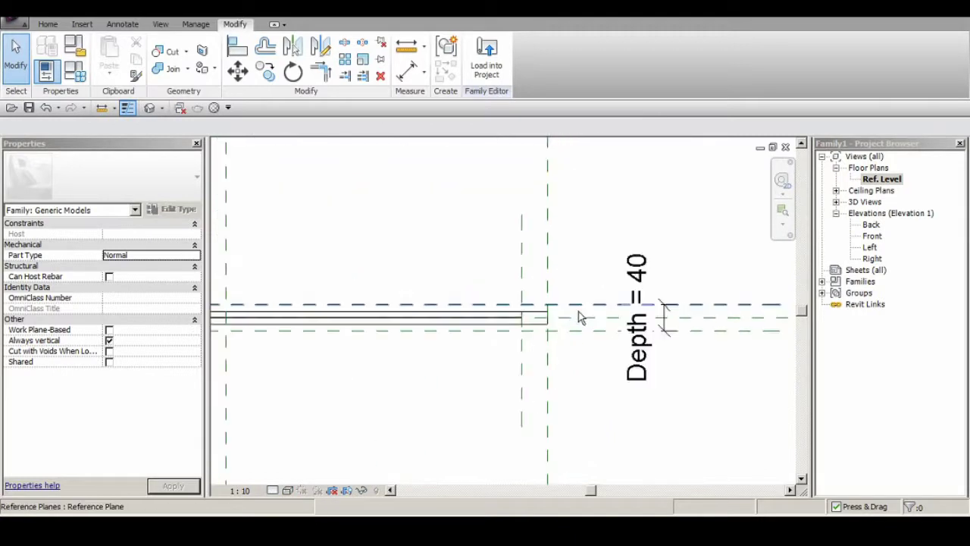
Measure the frame edge in plan, then switch to the Front elevation
{"action": "middle_click_drag", "start_coordinate": [611, 283], "coordinate": [478, 266]}
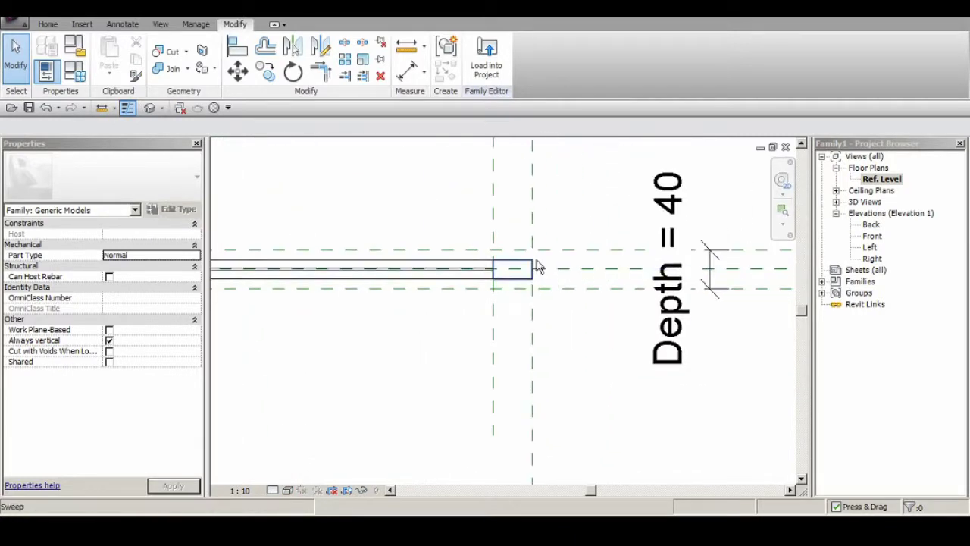
{"action": "left_click", "coordinate": [400, 51]}
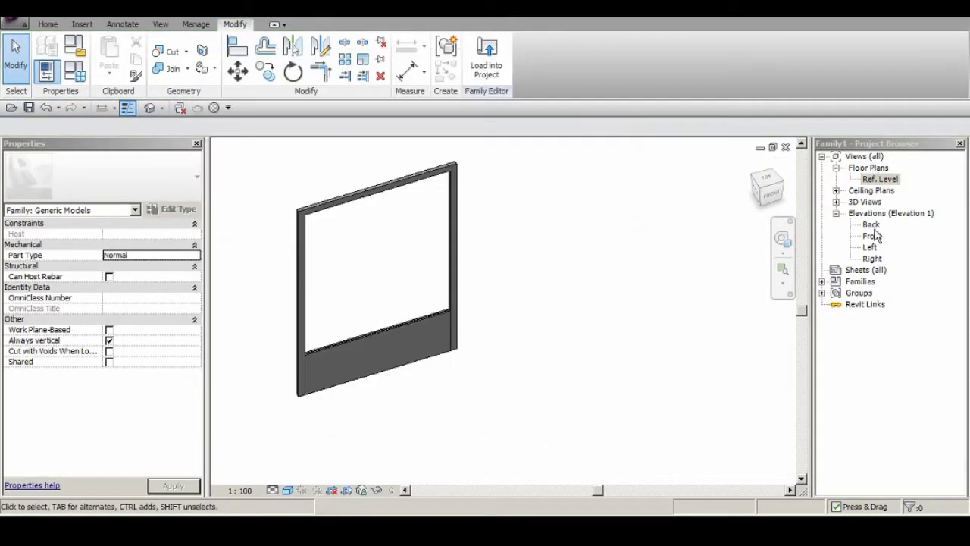
{"action": "double_click", "coordinate": [872, 235]}
{"action": "scroll", "coordinate": [360, 284], "scroll_direction": "up", "scroll_amount": 3}
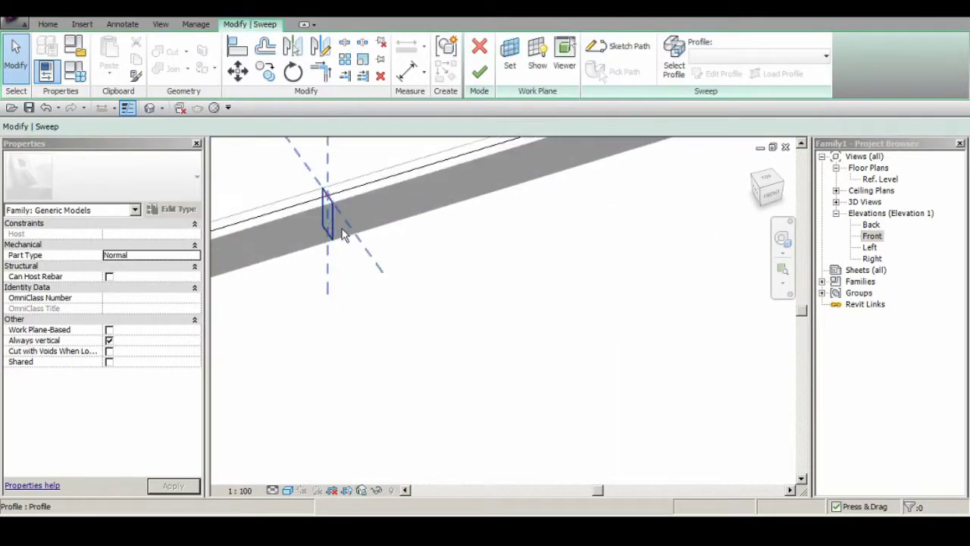
In the sweep profile, add a line on the reference plane and delete the left rectangle's top line
{"action": "left_click", "coordinate": [341, 234]}
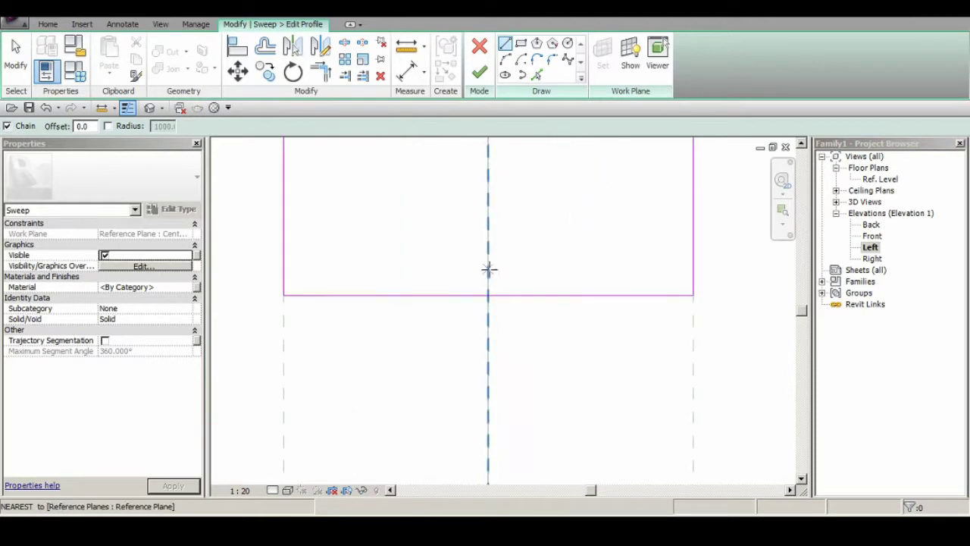
{"action": "left_click", "coordinate": [488, 269]}
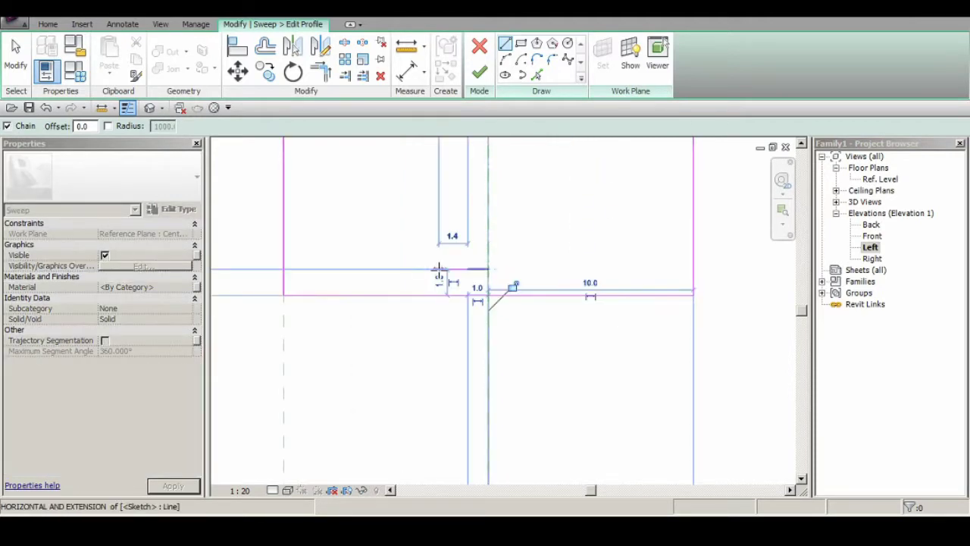
{"action": "left_click", "coordinate": [484, 307]}
{"action": "key", "text": "Escape"}
{"action": "key", "text": "Escape"}
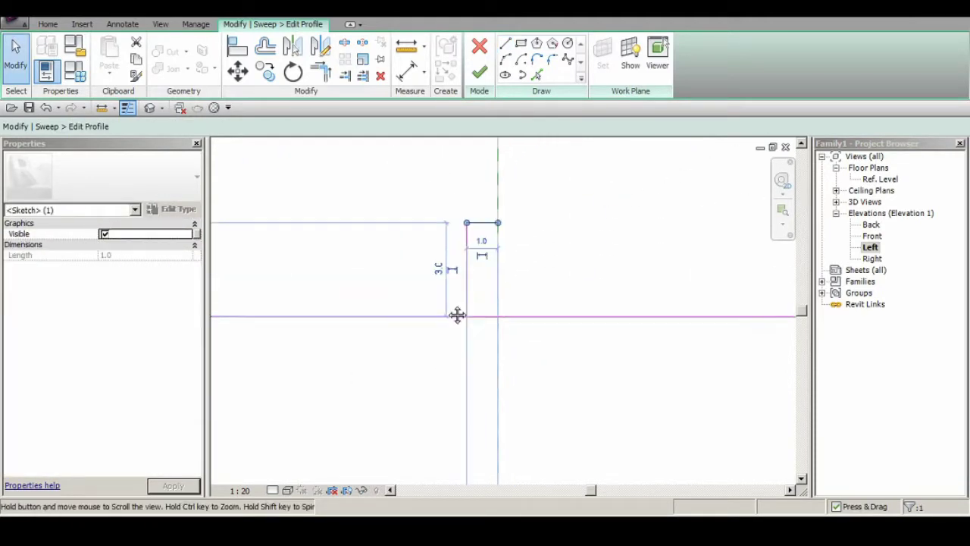
{"action": "key", "text": "Delete"}
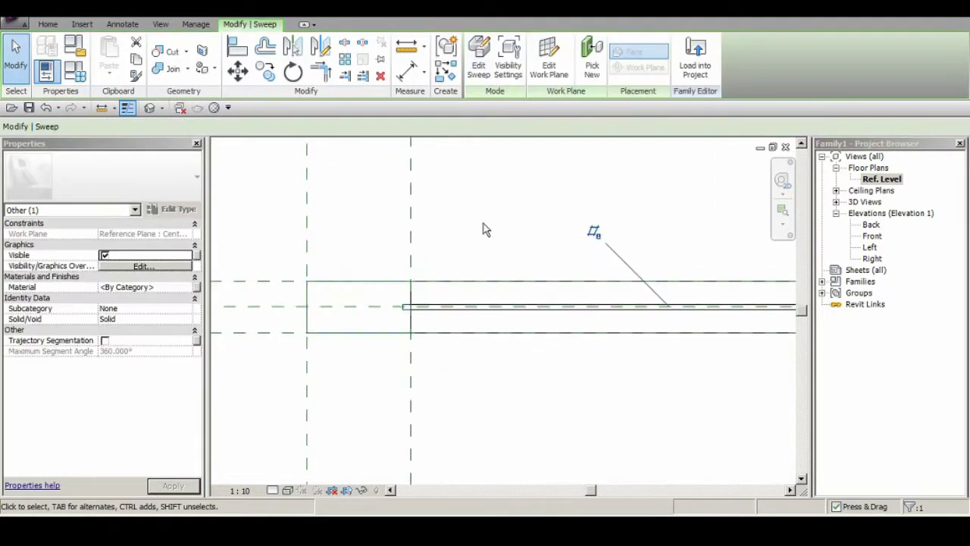
{"action": "double_click", "coordinate": [550, 400]}
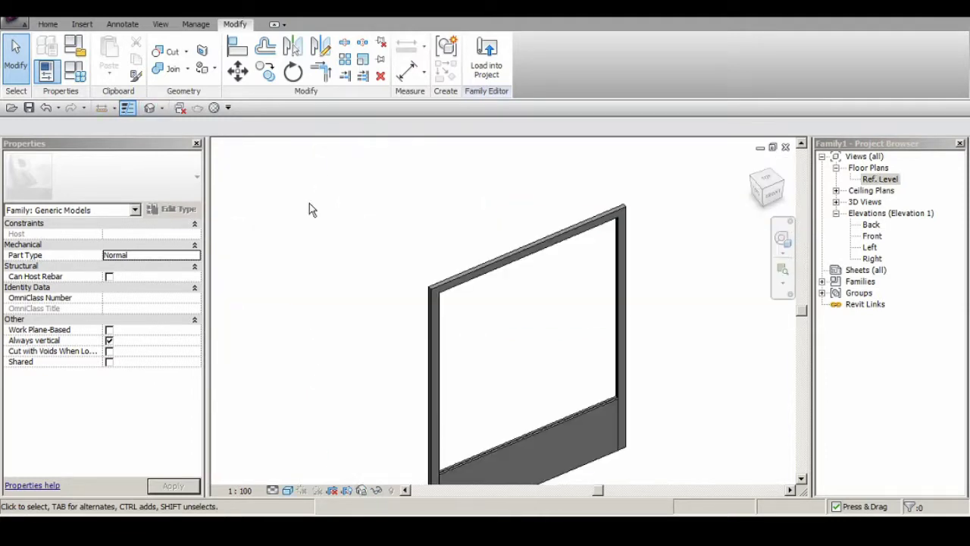
Check the frame's subcategory and change the family category from Generic Models to Doors
{"action": "left_click_drag", "start_coordinate": [601, 333], "coordinate": [403, 446]}
{"action": "left_click", "coordinate": [182, 308]}
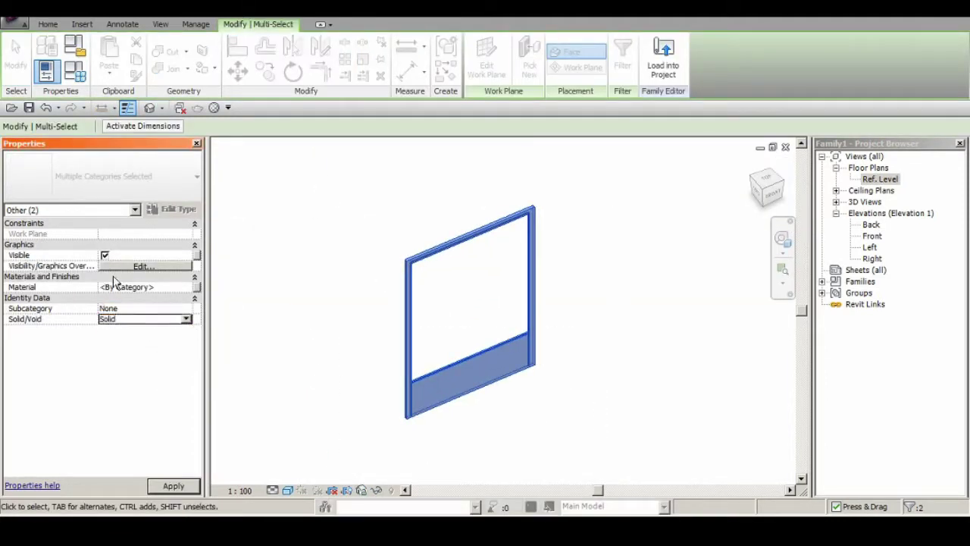
{"action": "left_click", "coordinate": [278, 216]}
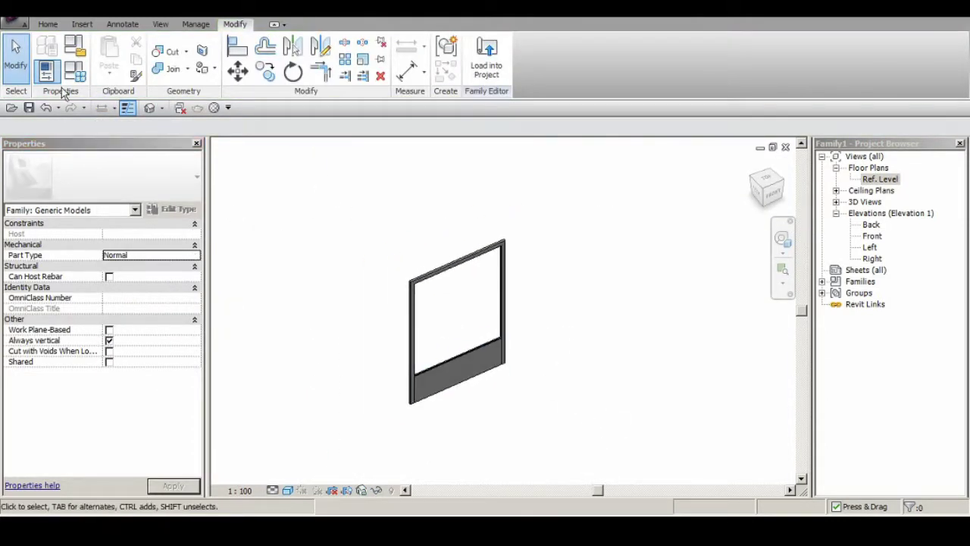
{"action": "left_click", "coordinate": [274, 125]}
{"action": "key", "text": "Return"}
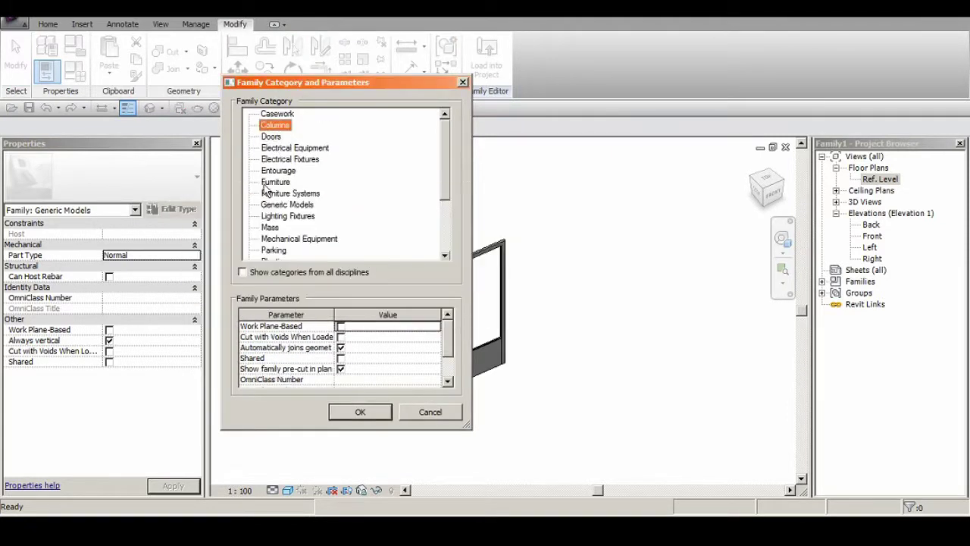
{"action": "left_click", "coordinate": [272, 136]}
{"action": "key", "text": "Return"}
{"action": "left_click", "coordinate": [361, 412]}
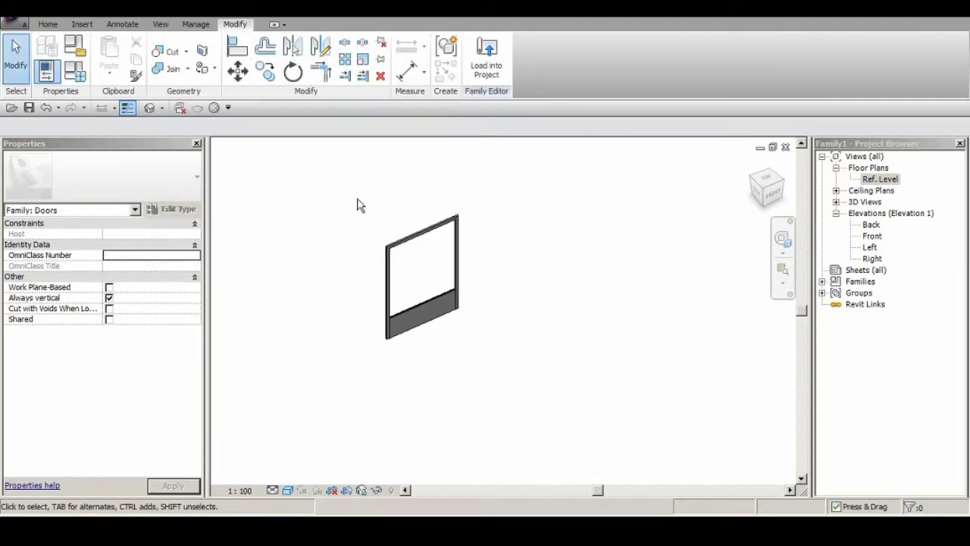
Recheck both frames' subcategory and reopen the Front elevation
{"action": "left_click_drag", "start_coordinate": [359, 206], "coordinate": [454, 341]}
{"action": "left_click", "coordinate": [152, 308]}
{"action": "left_click", "coordinate": [187, 317]}
{"action": "left_click", "coordinate": [429, 341]}
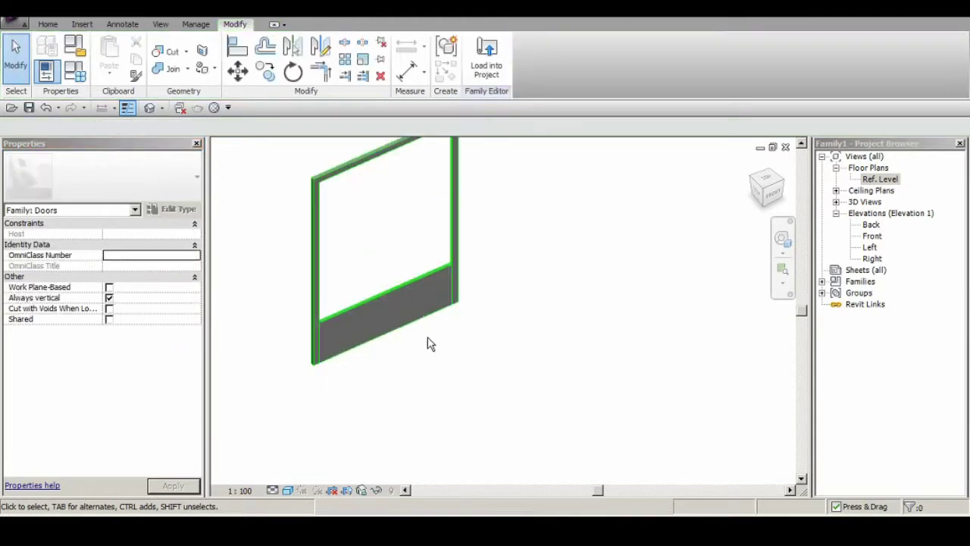
{"action": "double_click", "coordinate": [871, 235]}
Sketch a new extrusion rectangle filling the opening above the lower panel in Front elevation
{"action": "scroll", "coordinate": [473, 357], "scroll_direction": "up", "scroll_amount": 3}
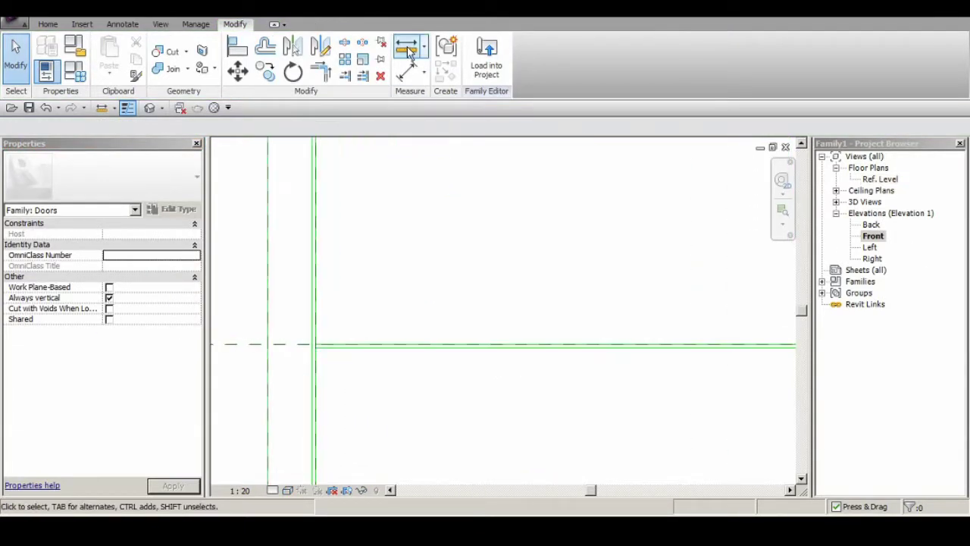
{"action": "left_click", "coordinate": [407, 47]}
{"action": "key", "text": "Escape"}
{"action": "left_click", "coordinate": [298, 313]}
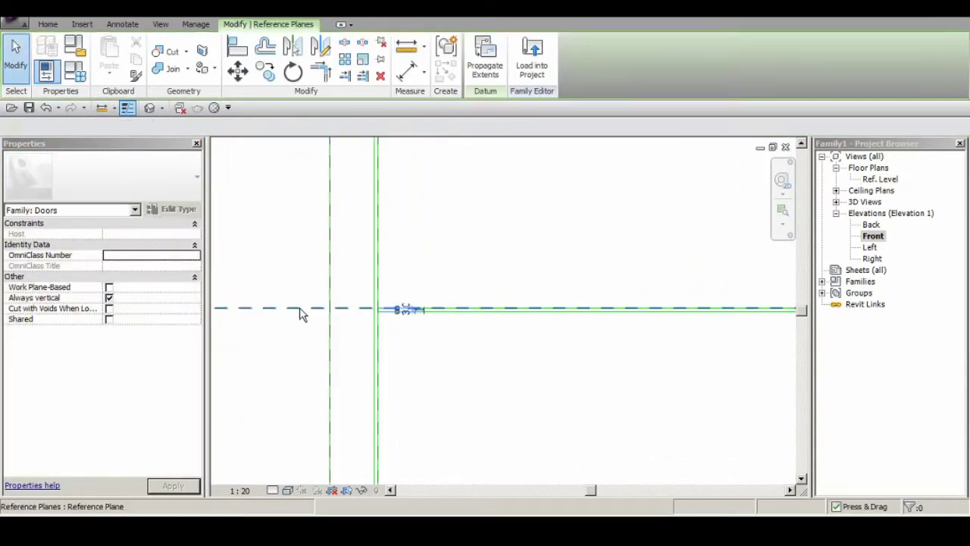
{"action": "left_click", "coordinate": [339, 262]}
{"action": "left_click", "coordinate": [48, 23]}
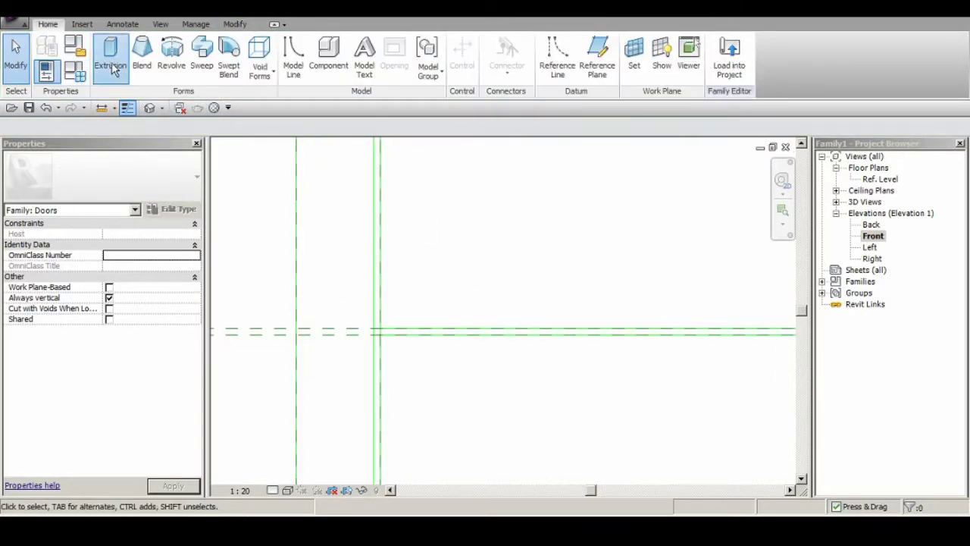
{"action": "left_click", "coordinate": [108, 49]}
{"action": "left_click", "coordinate": [374, 334]}
{"action": "scroll", "coordinate": [601, 288], "scroll_direction": "down", "scroll_amount": 3}
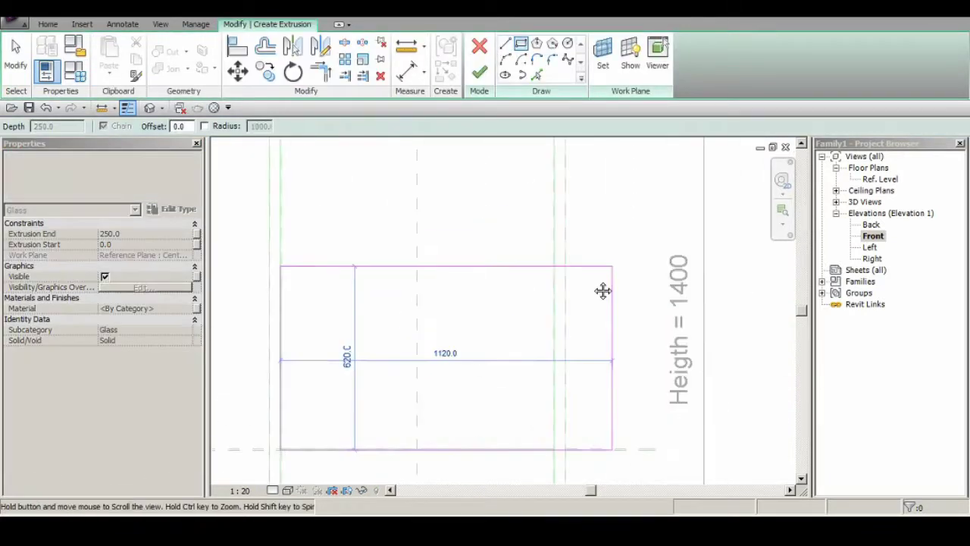
{"action": "scroll", "coordinate": [530, 217], "scroll_direction": "up", "scroll_amount": 3}
{"action": "left_click", "coordinate": [530, 216]}
{"action": "type", "text": "20"}
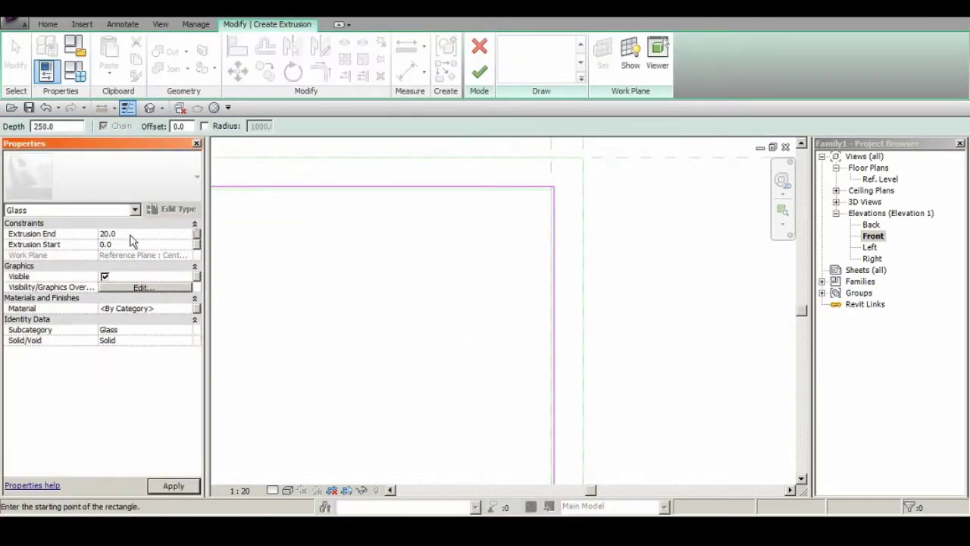
Check the glass depth in the Left elevation and finish the Glass extrusion
{"action": "double_click", "coordinate": [870, 247]}
{"action": "scroll", "coordinate": [480, 429], "scroll_direction": "up", "scroll_amount": 3}
{"action": "key", "text": "m"}
{"action": "key", "text": "e"}
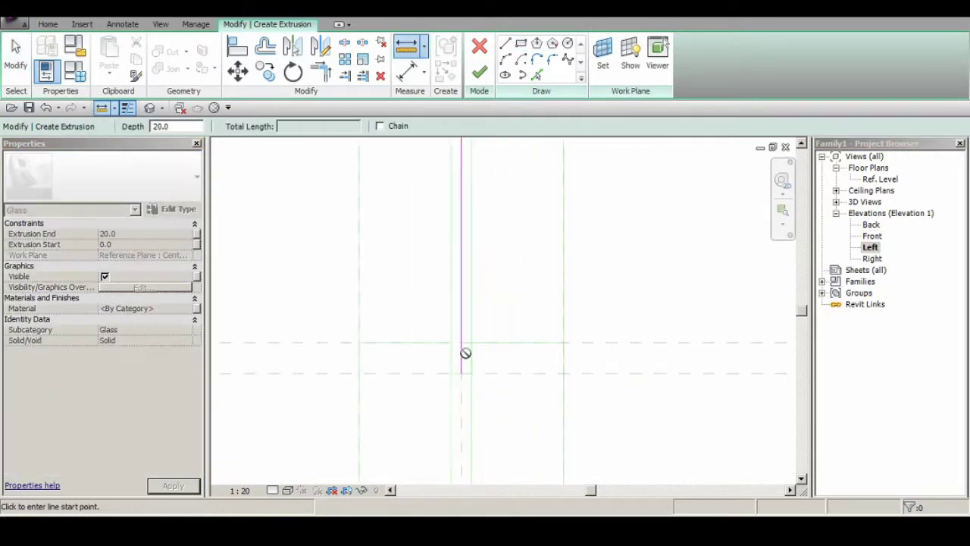
{"action": "left_click", "coordinate": [477, 73]}
{"action": "key", "text": "Escape"}
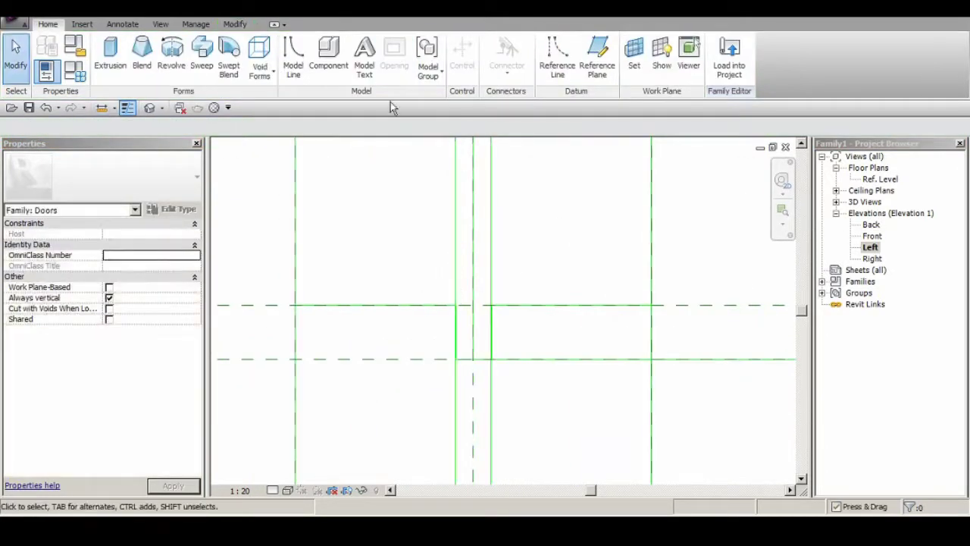
Inspect the glass pane in the default 3D view and select its Extrusion End value
{"action": "left_click", "coordinate": [101, 107]}
{"action": "key", "text": "Escape"}
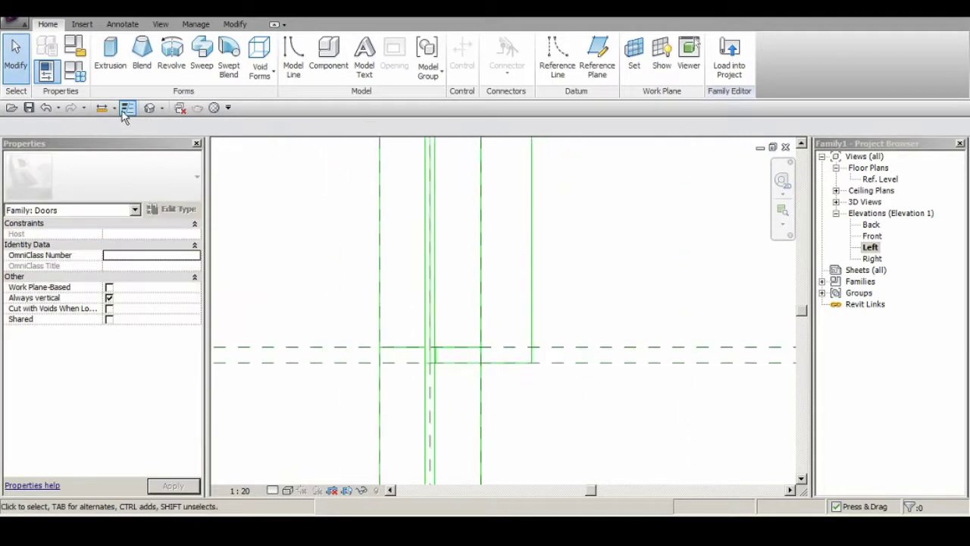
{"action": "left_click", "coordinate": [150, 107]}
{"action": "left_click", "coordinate": [377, 249]}
{"action": "left_click", "coordinate": [123, 234]}
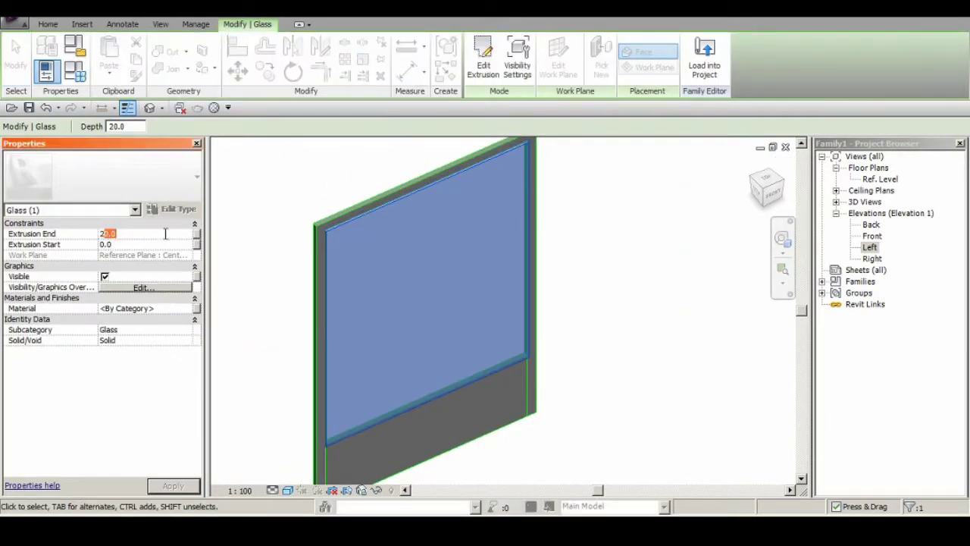
Set the glass panel's Extrusion End to 2.0
{"action": "type", "text": "2"}
{"action": "left_click", "coordinate": [632, 331]}
{"action": "scroll", "coordinate": [522, 345], "scroll_direction": "up", "scroll_amount": 5}
{"action": "left_click", "coordinate": [521, 343]}
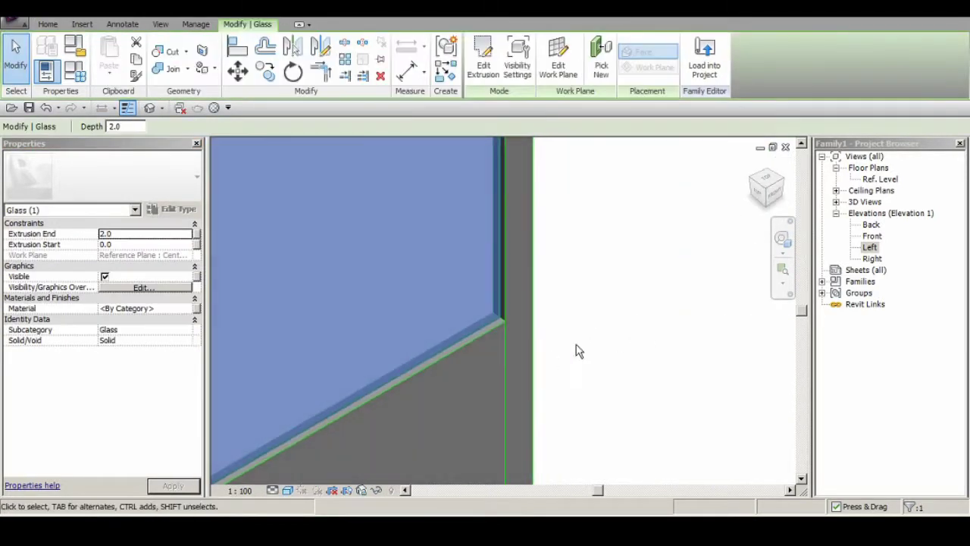
{"action": "scroll", "coordinate": [576, 350], "scroll_direction": "down", "scroll_amount": 5}
{"action": "left_click", "coordinate": [288, 344]}
Review the Family Types and the glass panel's parameter link and material
{"action": "left_click", "coordinate": [76, 72]}
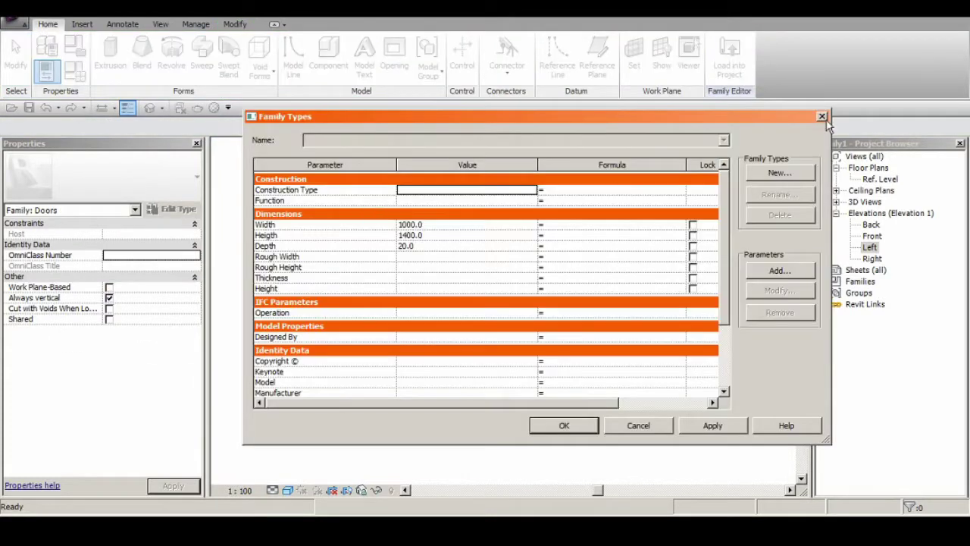
{"action": "left_click", "coordinate": [561, 425]}
{"action": "left_click", "coordinate": [457, 275]}
{"action": "left_click", "coordinate": [196, 308]}
{"action": "left_click", "coordinate": [649, 347]}
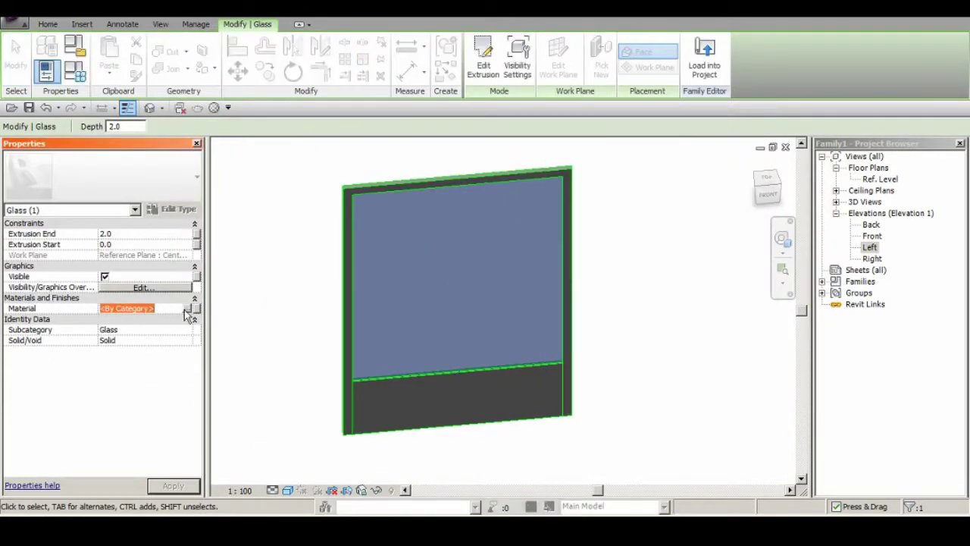
{"action": "left_click", "coordinate": [188, 308]}
{"action": "key", "text": "Escape"}
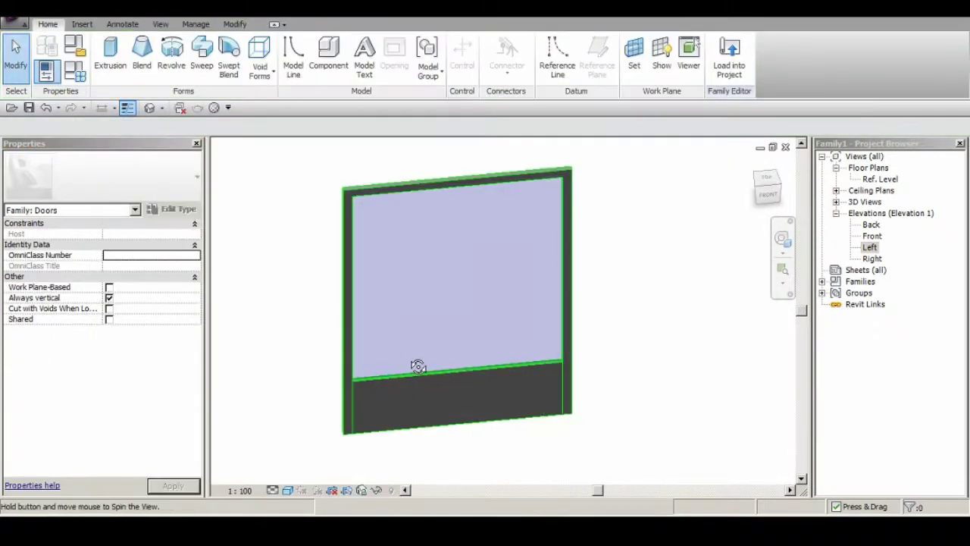
Check the frame's material, then deselect the glass panel
{"action": "left_click", "coordinate": [418, 363]}
{"action": "left_click", "coordinate": [187, 286]}
{"action": "key", "text": "Escape"}
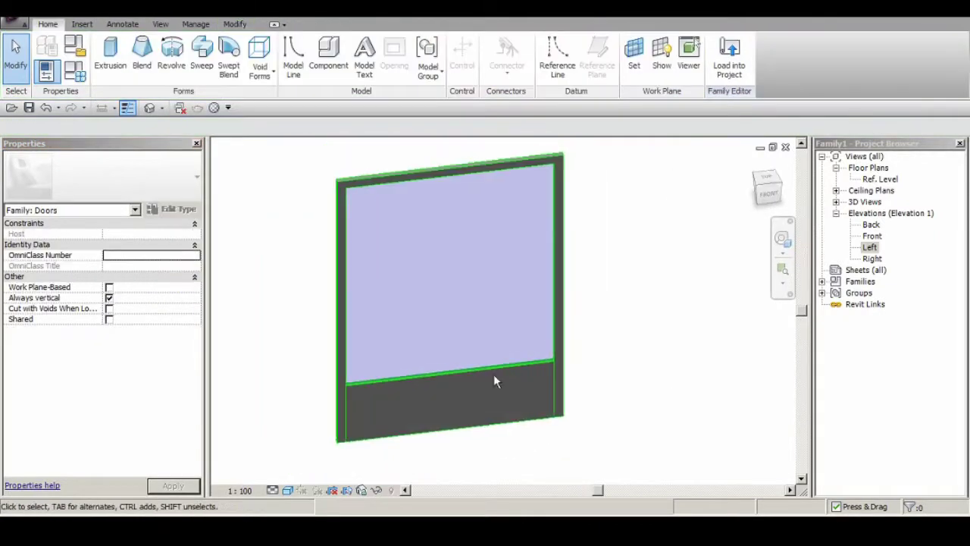
{"action": "left_click", "coordinate": [493, 373]}
{"action": "left_click", "coordinate": [232, 375]}
Review the Width value in Family Types and reopen the Front elevation
{"action": "left_click", "coordinate": [74, 72]}
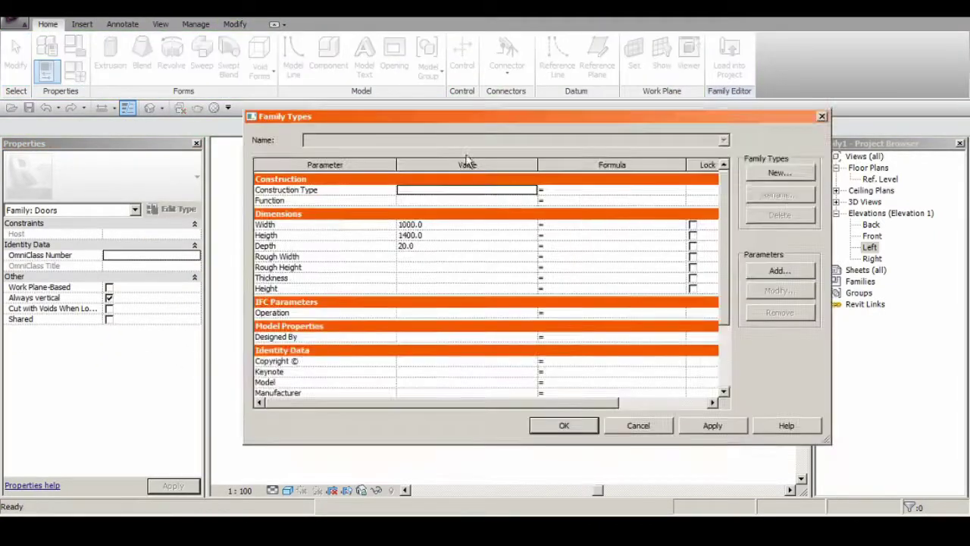
{"action": "left_click_drag", "start_coordinate": [397, 110], "coordinate": [650, 102]}
{"action": "left_click", "coordinate": [688, 207]}
{"action": "left_click", "coordinate": [815, 409]}
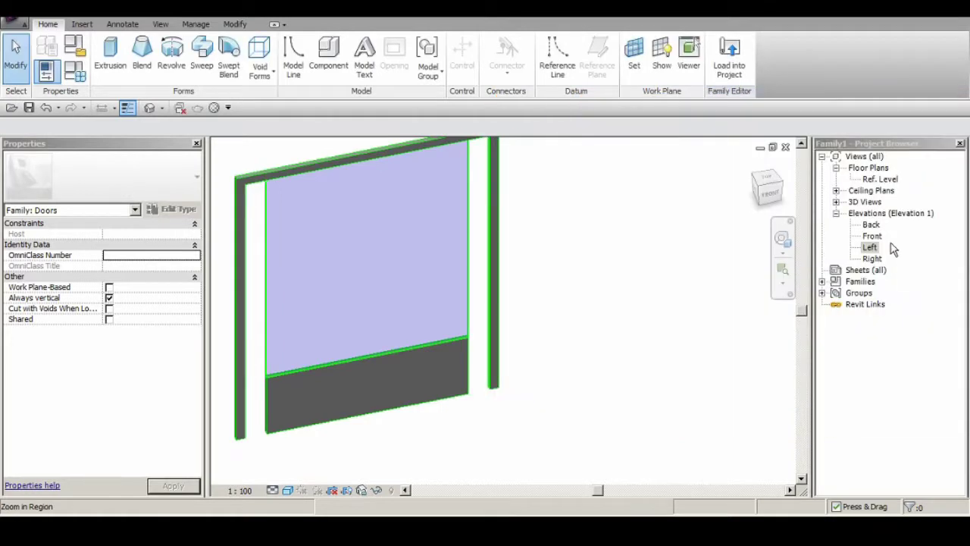
{"action": "double_click", "coordinate": [872, 235]}
{"action": "scroll", "coordinate": [542, 314], "scroll_direction": "down", "scroll_amount": 3}
{"action": "scroll", "coordinate": [554, 341], "scroll_direction": "up", "scroll_amount": 4}
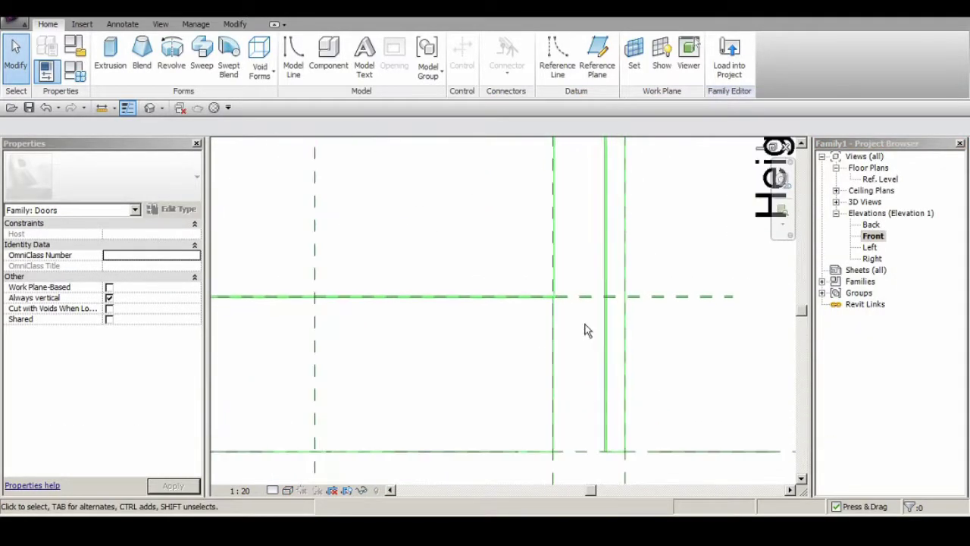
Re-centre the door in the Ref. Level plan and Front elevation views
{"action": "middle_click_drag", "start_coordinate": [589, 310], "coordinate": [329, 359]}
{"action": "scroll", "coordinate": [414, 322], "scroll_direction": "down", "scroll_amount": 2}
{"action": "key", "text": "ctrl+Tab"}
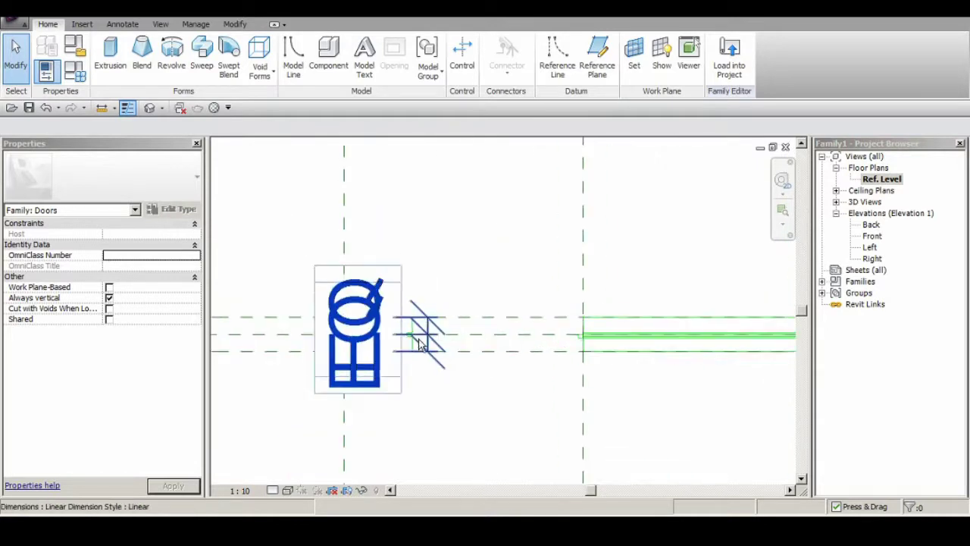
{"action": "scroll", "coordinate": [421, 342], "scroll_direction": "down", "scroll_amount": 3}
{"action": "scroll", "coordinate": [441, 354], "scroll_direction": "up", "scroll_amount": 4}
{"action": "scroll", "coordinate": [362, 319], "scroll_direction": "up", "scroll_amount": 1}
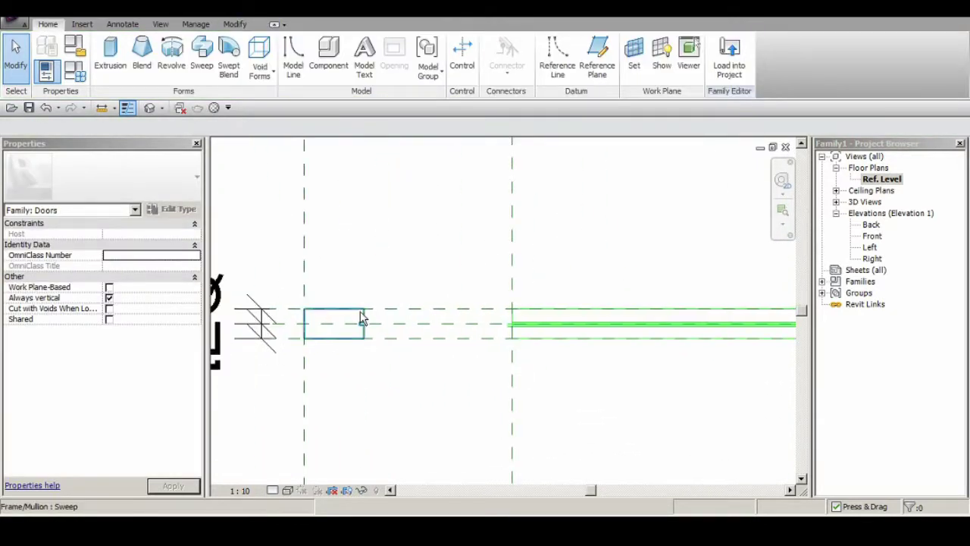
{"action": "middle_click_drag", "start_coordinate": [318, 327], "coordinate": [523, 308]}
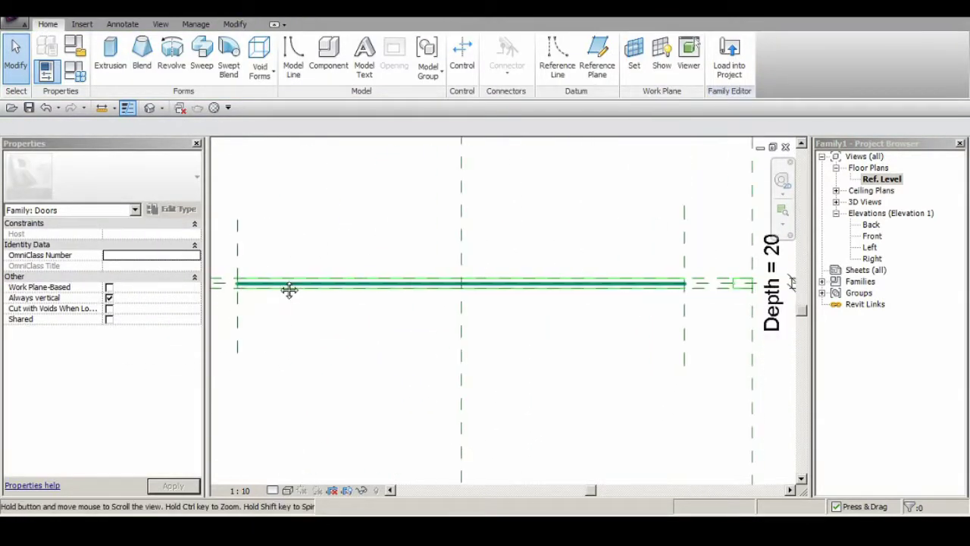
{"action": "key", "text": "ctrl+Tab"}
{"action": "double_click", "coordinate": [871, 236]}
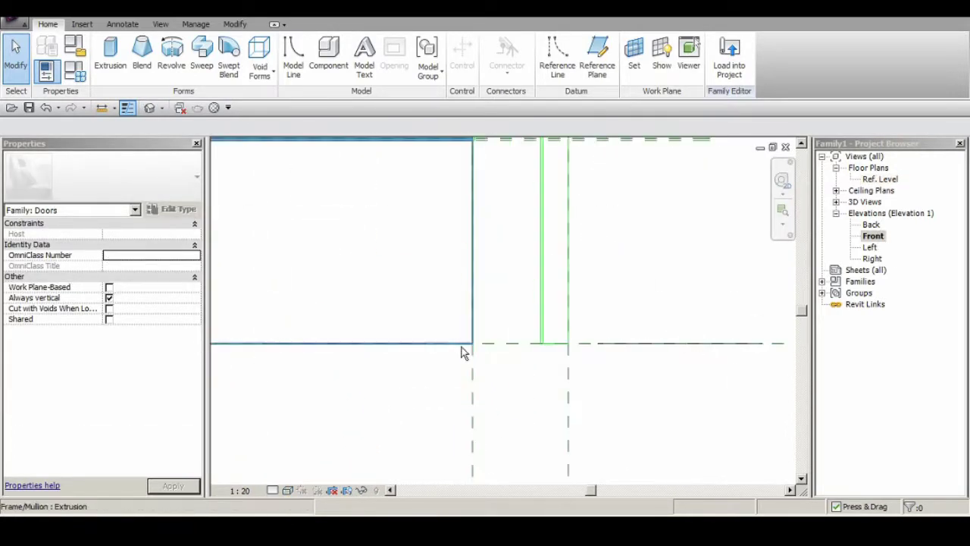
Flex a new Width in Family Types (FT), compare in 3D, and zoom to the frame corner
{"action": "key", "text": "f"}
{"action": "key", "text": "t"}
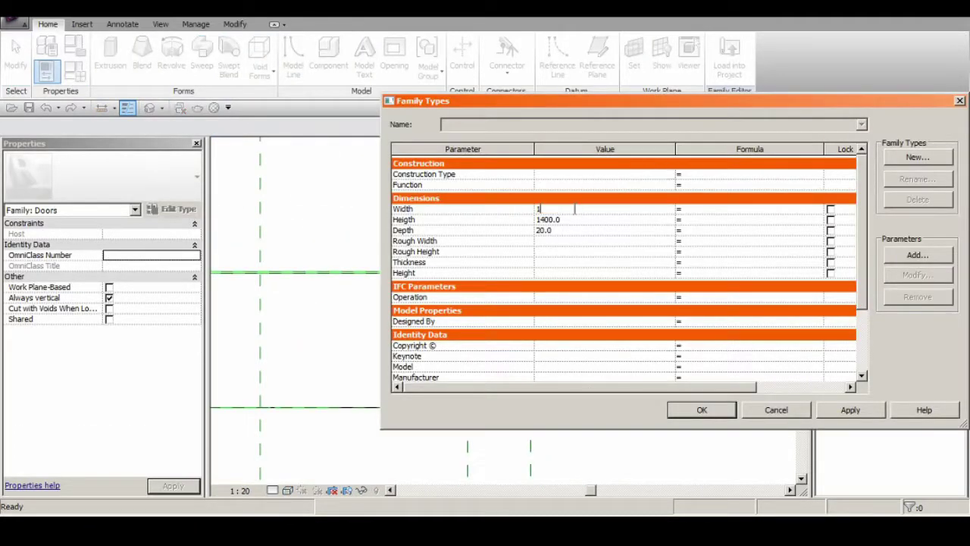
{"action": "left_click", "coordinate": [702, 410]}
{"action": "key", "text": "ctrl+Tab"}
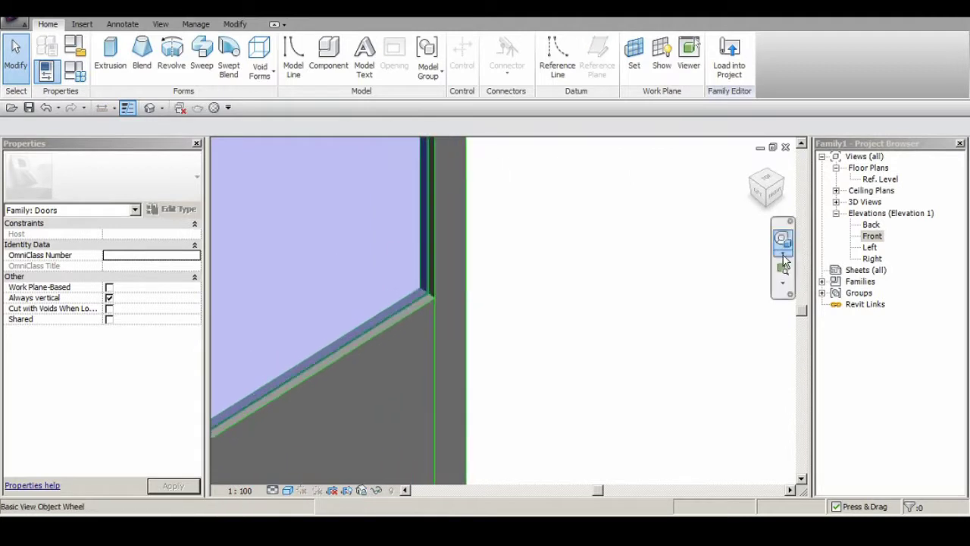
{"action": "key", "text": "ctrl+Tab"}
{"action": "scroll", "coordinate": [543, 354], "scroll_direction": "up", "scroll_amount": 3}
{"action": "middle_click_drag", "start_coordinate": [543, 354], "coordinate": [545, 395]}
Select the frame extrusion and try the Align (AL) tool on its lower edge
{"action": "scroll", "coordinate": [545, 318], "scroll_direction": "up", "scroll_amount": 2}
{"action": "left_click", "coordinate": [557, 306]}
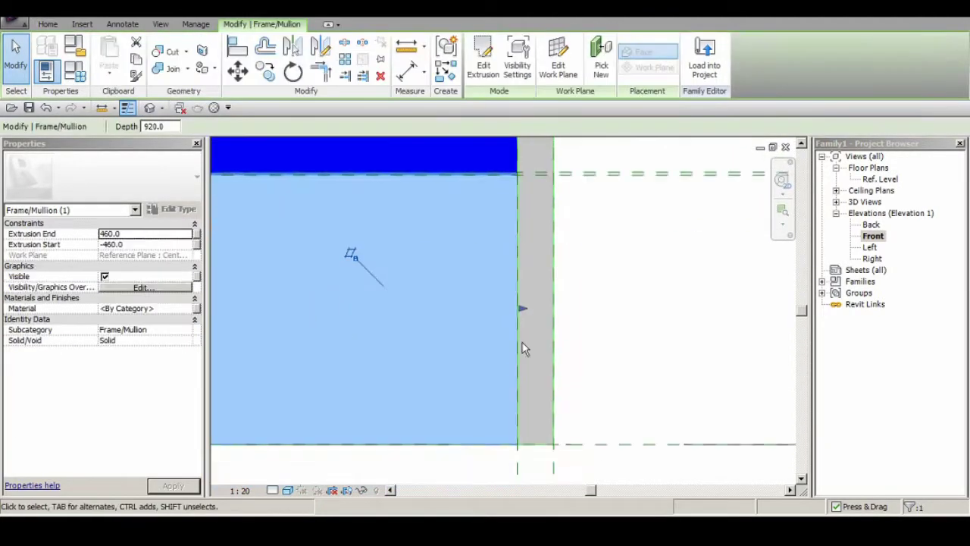
{"action": "middle_click_drag", "start_coordinate": [533, 363], "coordinate": [495, 364]}
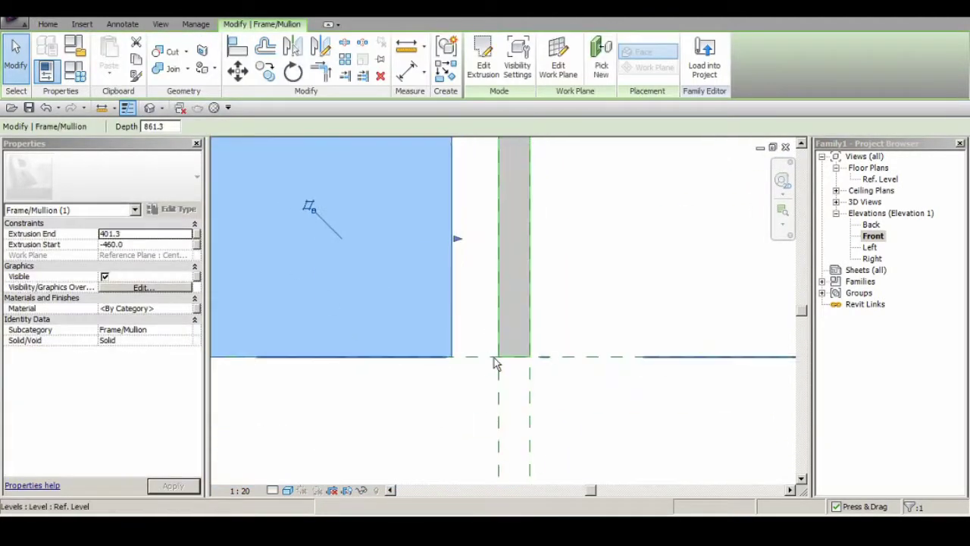
{"action": "key", "text": "a"}
{"action": "key", "text": "l"}
{"action": "scroll", "coordinate": [500, 417], "scroll_direction": "down", "scroll_amount": 2}
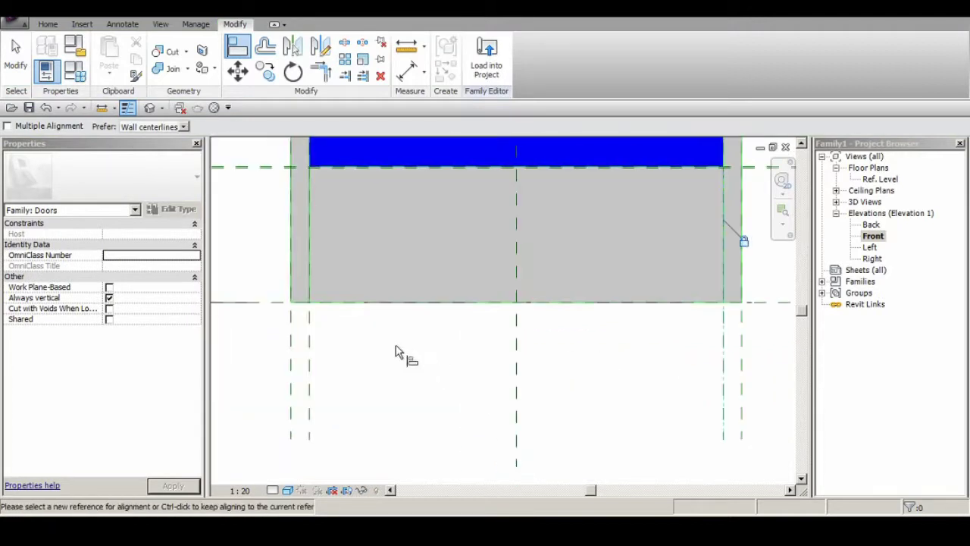
{"action": "key", "text": "Escape"}
{"action": "key", "text": "Escape"}
Align the extrusion's left edge to the reference plane and lock it
{"action": "left_click", "coordinate": [477, 199]}
{"action": "key", "text": "Escape"}
{"action": "middle_click_drag", "start_coordinate": [244, 244], "coordinate": [250, 253]}
{"action": "left_click", "coordinate": [303, 250]}
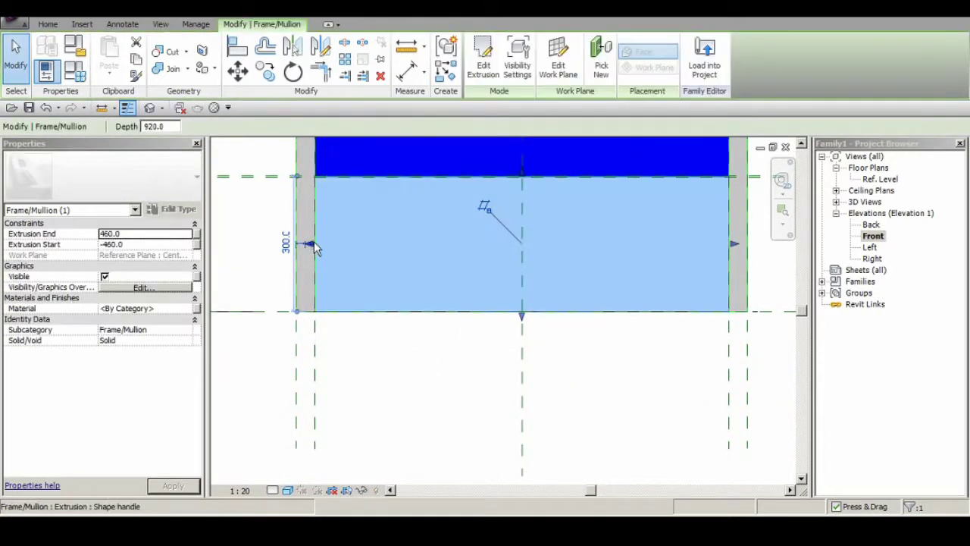
{"action": "left_click_drag", "start_coordinate": [303, 245], "coordinate": [429, 244]}
{"action": "left_click", "coordinate": [445, 365]}
{"action": "left_click", "coordinate": [429, 288]}
Test a Width value in Family Types, then undo the change
{"action": "scroll", "coordinate": [428, 445], "scroll_direction": "down", "scroll_amount": 2}
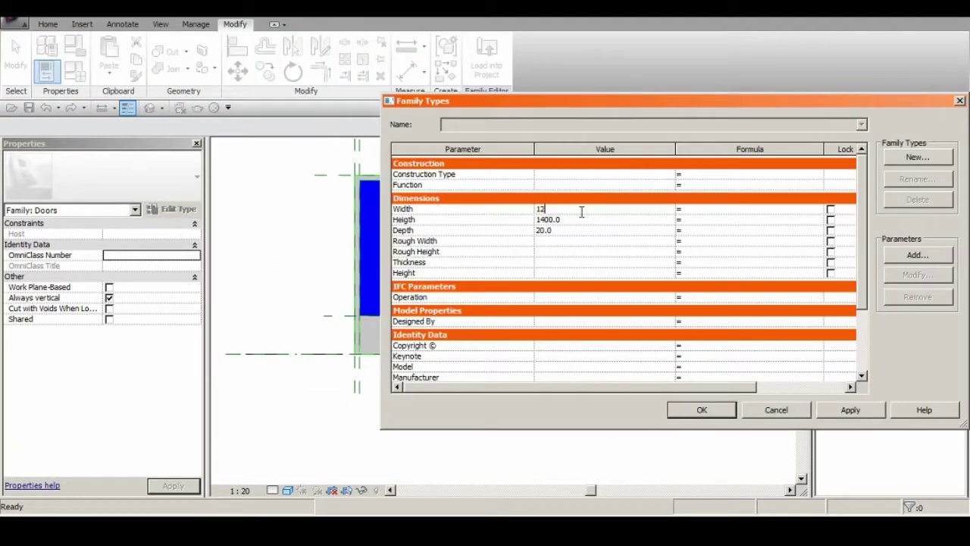
{"action": "left_click", "coordinate": [676, 412]}
{"action": "left_click", "coordinate": [47, 108]}
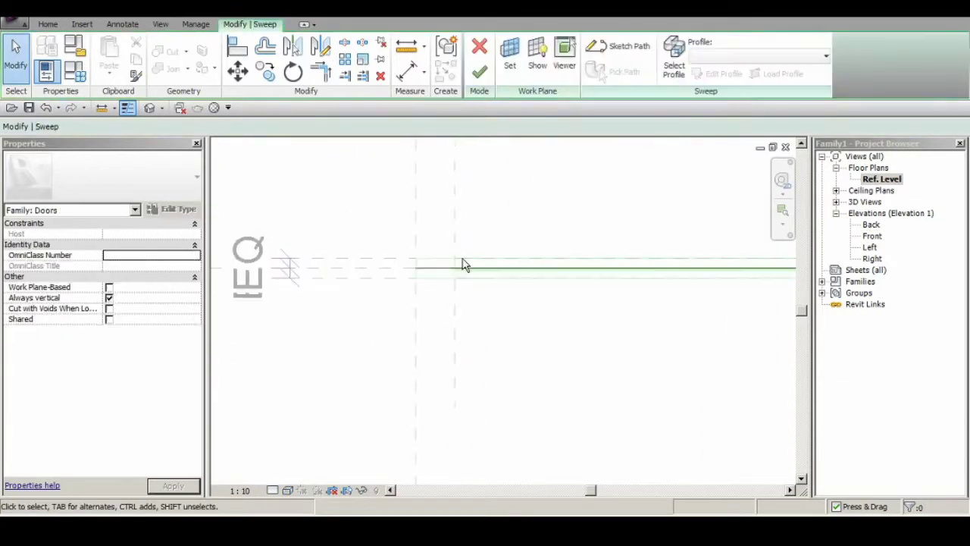
Sketch the sweep profile in the Left elevation, finish it, and begin the sweep path
{"action": "left_click", "coordinate": [444, 400]}
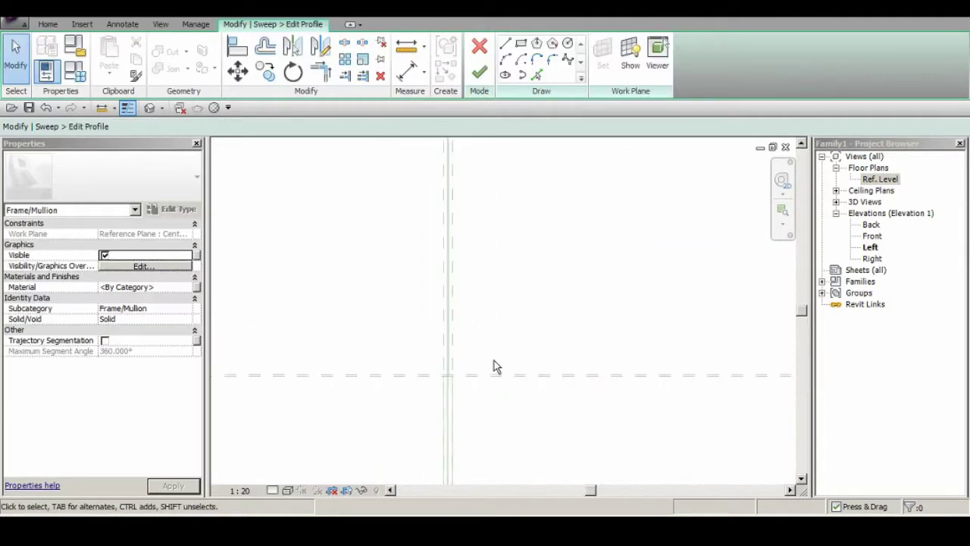
{"action": "left_click", "coordinate": [149, 107]}
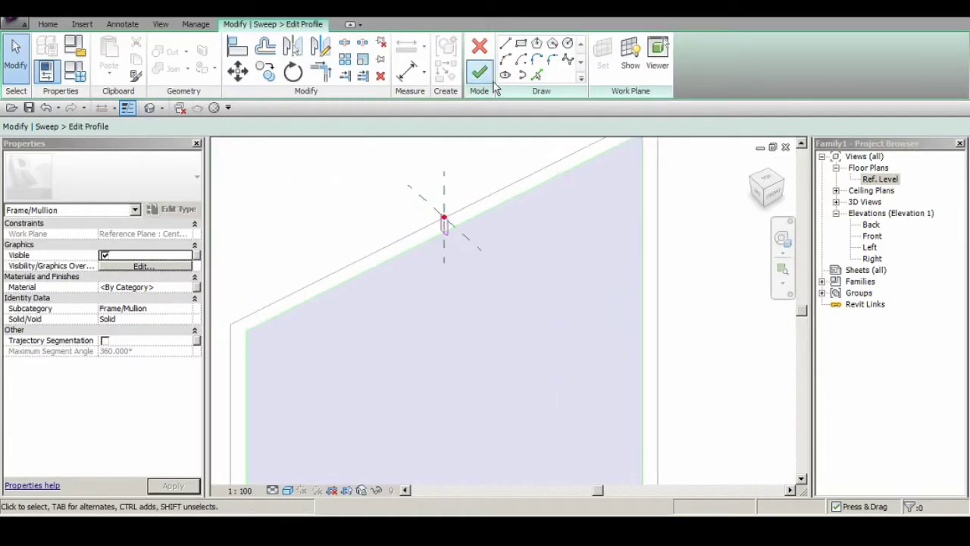
{"action": "left_click", "coordinate": [479, 72]}
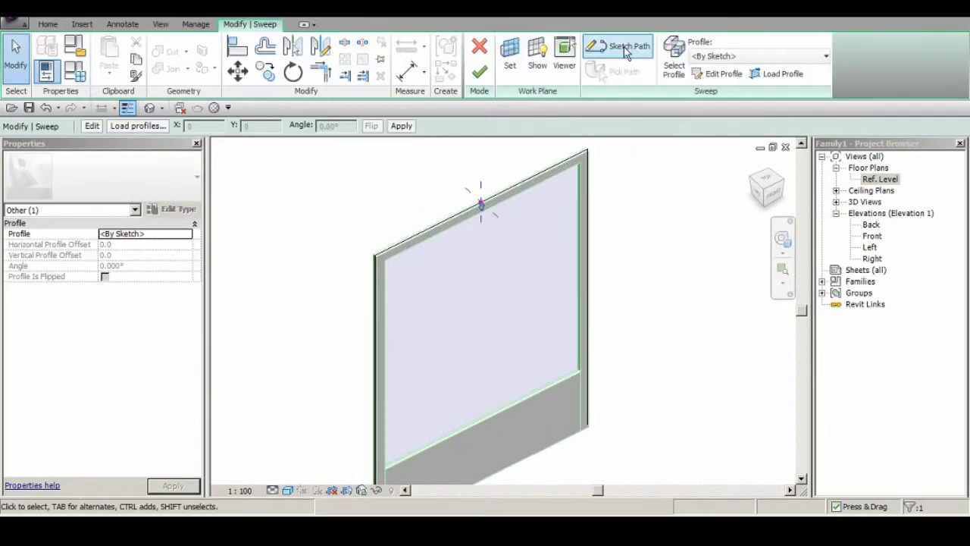
{"action": "left_click", "coordinate": [622, 47]}
Check the sweep in 3D, then flex the Width to 1200 from the Front elevation
{"action": "mouse_move", "coordinate": [479, 214]}
{"action": "middle_mouse_down", "text": "shift"}
{"action": "mouse_move", "coordinate": [569, 173]}
{"action": "mouse_move", "coordinate": [547, 271]}
{"action": "middle_mouse_up", "text": "shift"}
{"action": "double_click", "coordinate": [872, 236]}
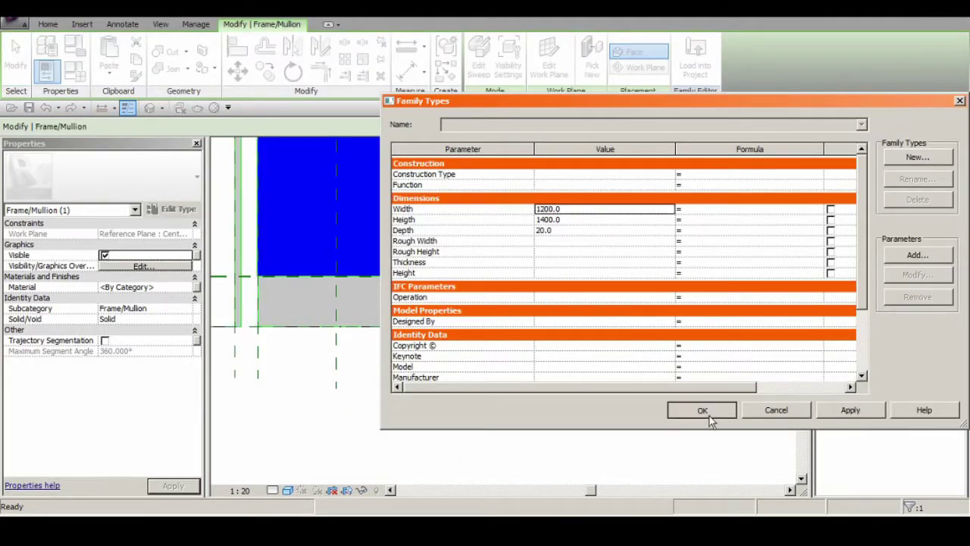
{"action": "left_click", "coordinate": [701, 410]}
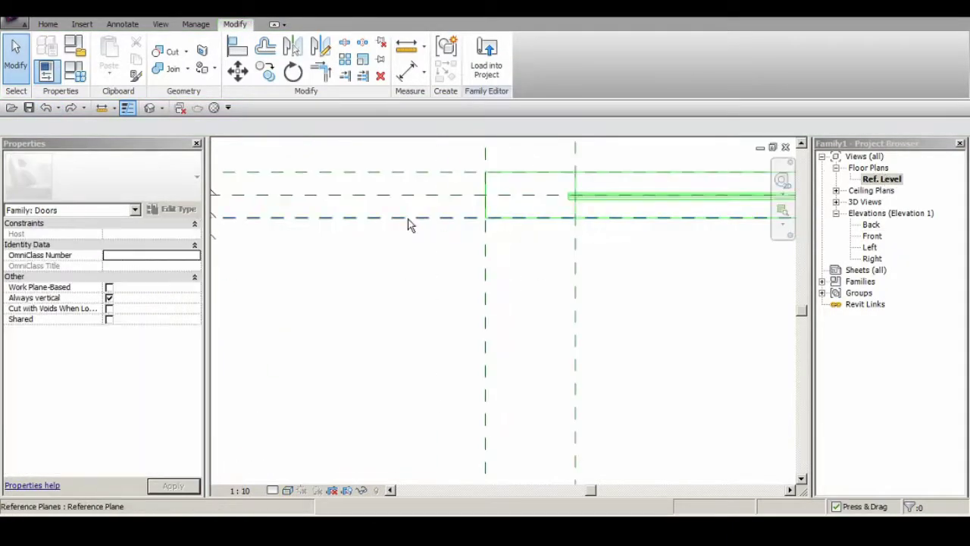
Drag the frame profile rectangle's bottom line lower to deepen it, then finish the sweep
{"action": "double_click", "coordinate": [567, 196]}
{"action": "double_click", "coordinate": [485, 237]}
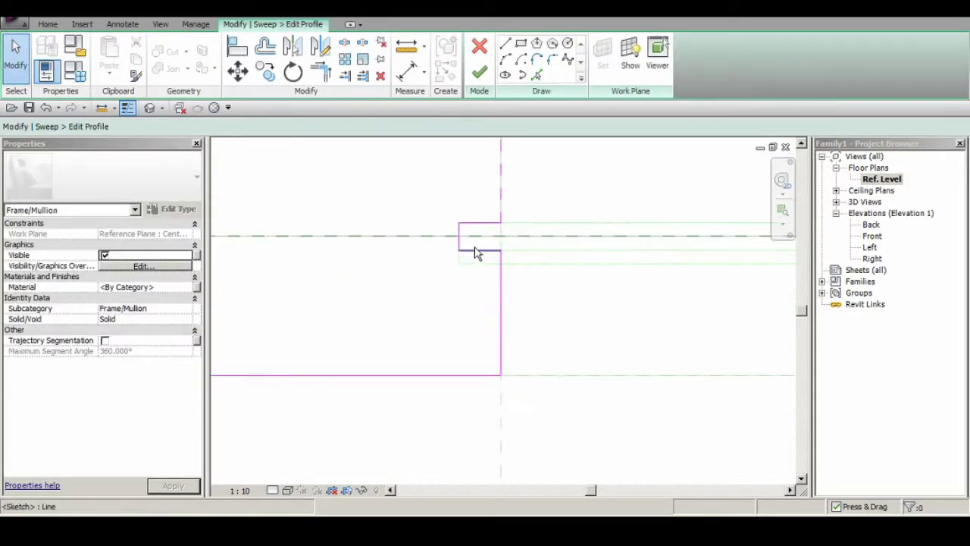
{"action": "left_click", "coordinate": [438, 265]}
{"action": "left_click_drag", "start_coordinate": [439, 264], "coordinate": [444, 288]}
{"action": "left_click", "coordinate": [507, 330]}
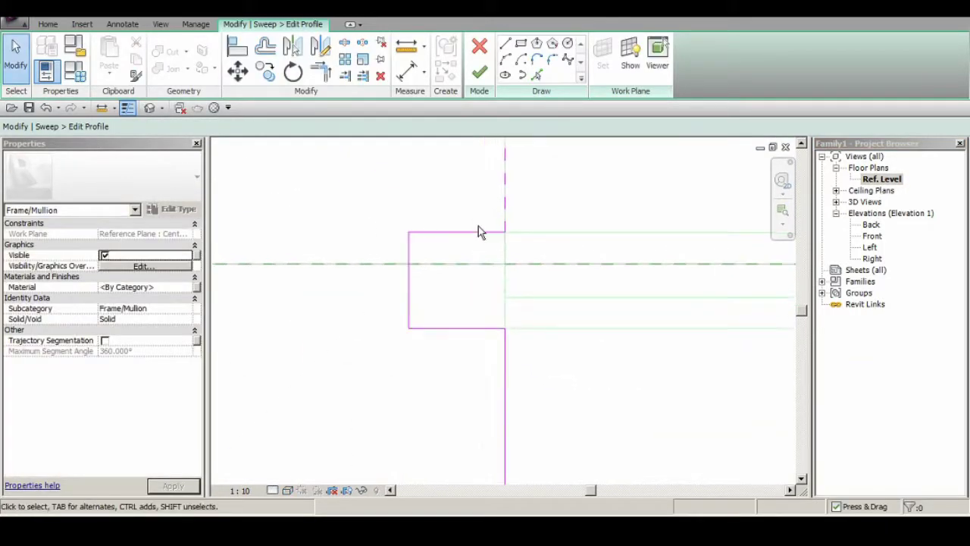
{"action": "left_click", "coordinate": [476, 231]}
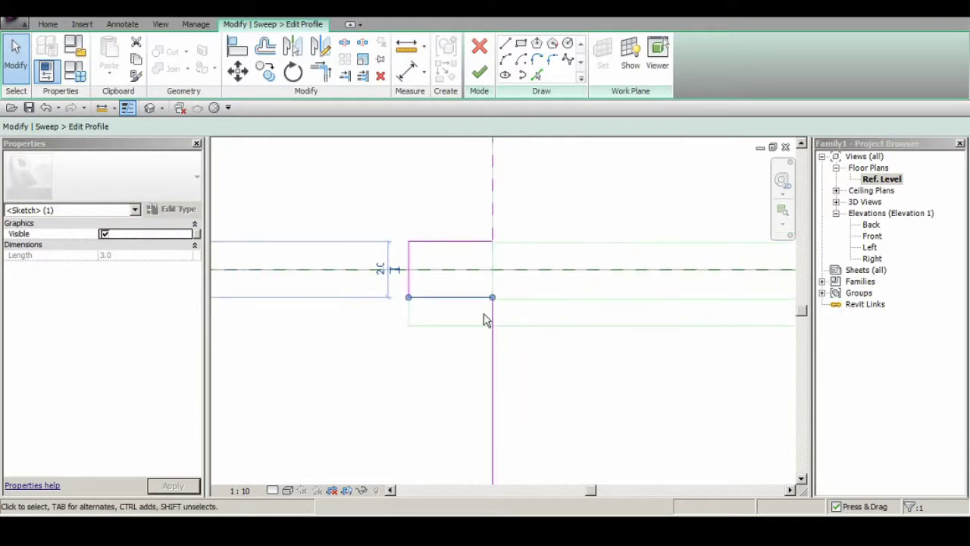
{"action": "left_click_drag", "start_coordinate": [455, 297], "coordinate": [444, 326]}
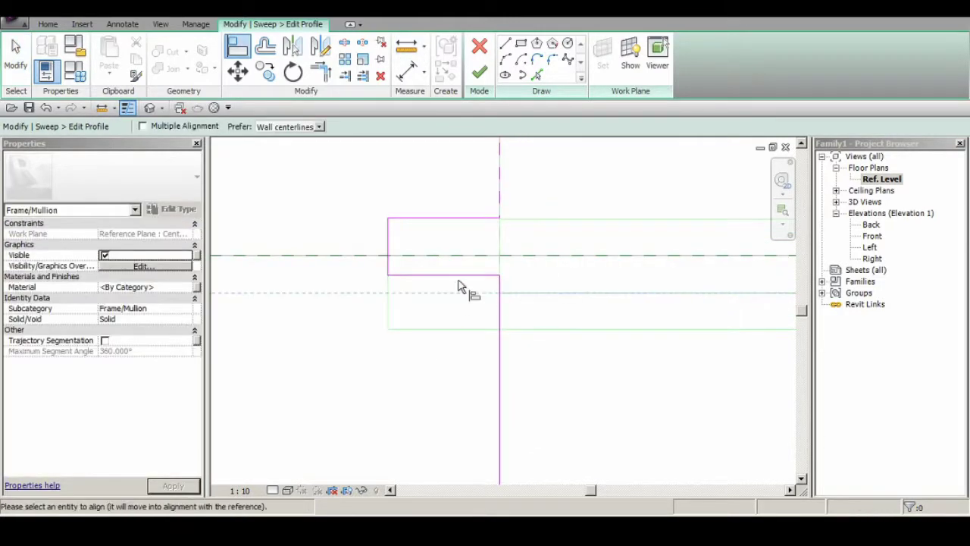
{"action": "left_click", "coordinate": [150, 107]}
{"action": "left_click", "coordinate": [479, 70]}
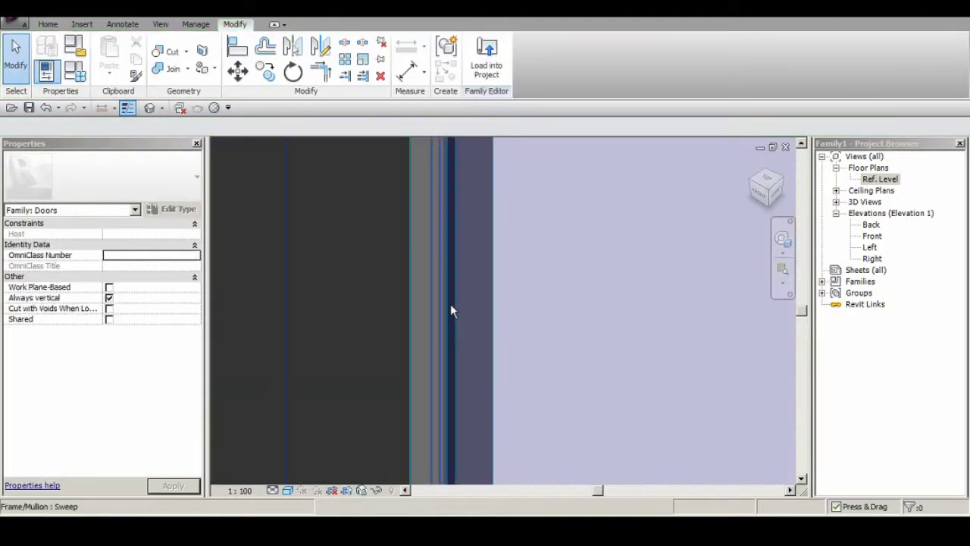
Inspect the glass panel in 3D and its centre line in the Ref. Level plan
{"action": "mouse_move", "coordinate": [450, 304]}
{"action": "middle_mouse_down", "text": "shift"}
{"action": "mouse_move", "coordinate": [570, 304]}
{"action": "mouse_move", "coordinate": [486, 331]}
{"action": "mouse_move", "coordinate": [598, 204]}
{"action": "mouse_move", "coordinate": [608, 281]}
{"action": "mouse_move", "coordinate": [613, 268]}
{"action": "mouse_move", "coordinate": [596, 277]}
{"action": "middle_mouse_up", "text": "shift"}
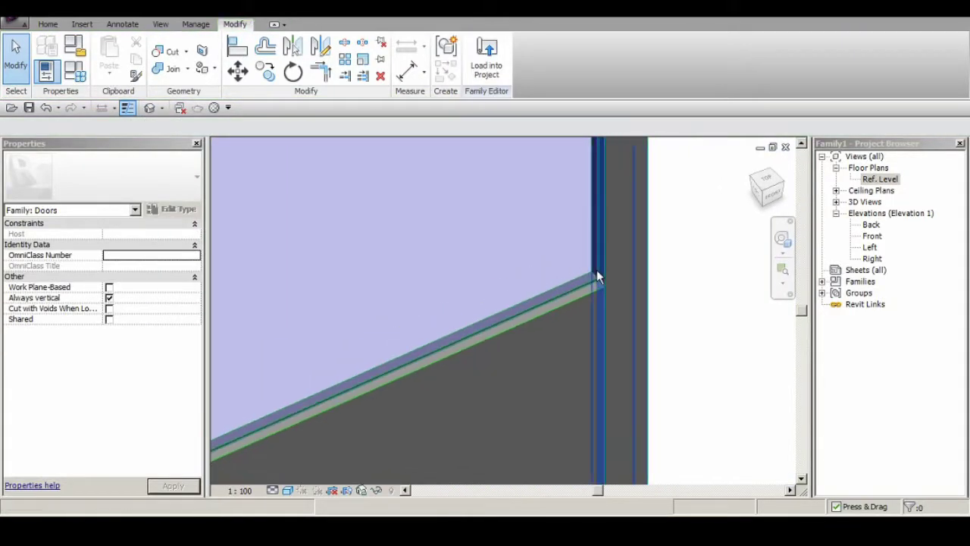
{"action": "left_click", "coordinate": [597, 276]}
{"action": "key", "text": "ctrl+Tab"}
{"action": "scroll", "coordinate": [405, 273], "scroll_direction": "up", "scroll_amount": 3}
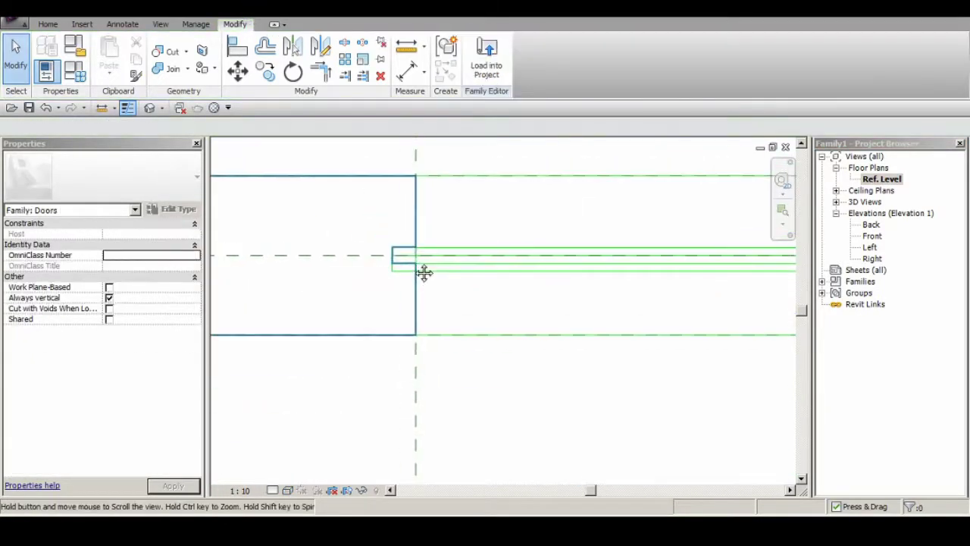
{"action": "middle_click_drag", "start_coordinate": [423, 272], "coordinate": [456, 286]}
{"action": "left_click", "coordinate": [457, 286]}
{"action": "mouse_move", "coordinate": [660, 262]}
{"action": "middle_mouse_down"}
{"action": "mouse_move", "coordinate": [489, 282]}
{"action": "mouse_move", "coordinate": [664, 269]}
{"action": "mouse_move", "coordinate": [378, 273]}
{"action": "middle_mouse_up"}
{"action": "scroll", "coordinate": [442, 275], "scroll_direction": "up", "scroll_amount": 2}
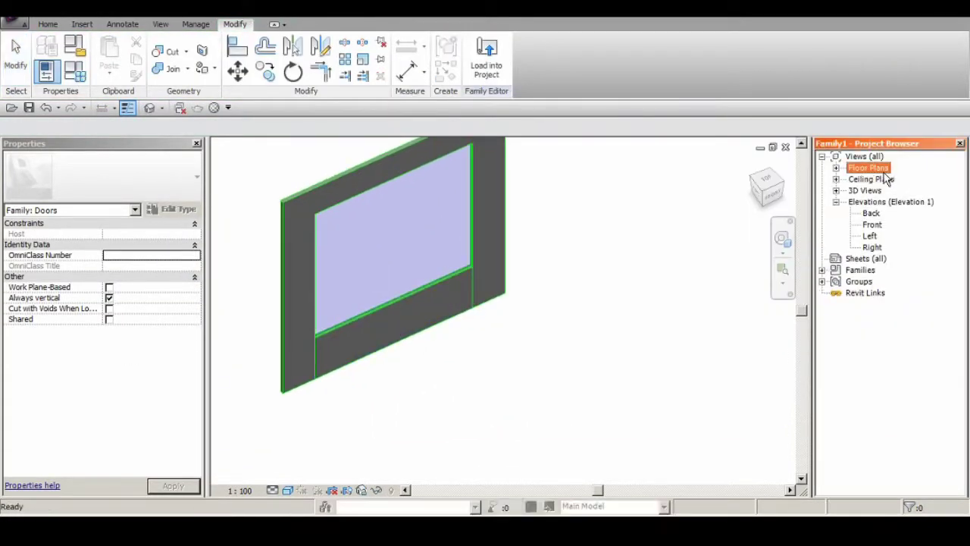
Flex the Width to 1300 and then another value from the Ref. Level plan
{"action": "double_click", "coordinate": [879, 180]}
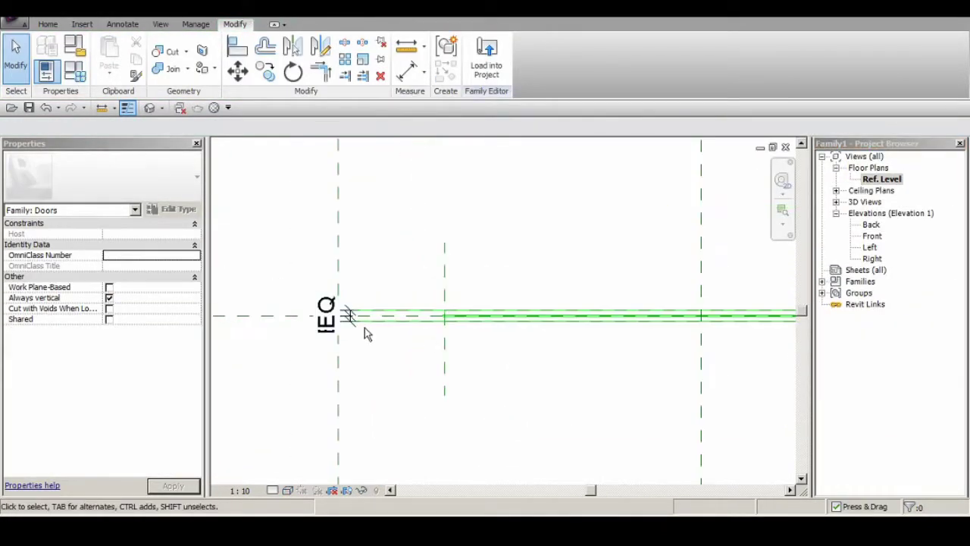
{"action": "left_click", "coordinate": [689, 410]}
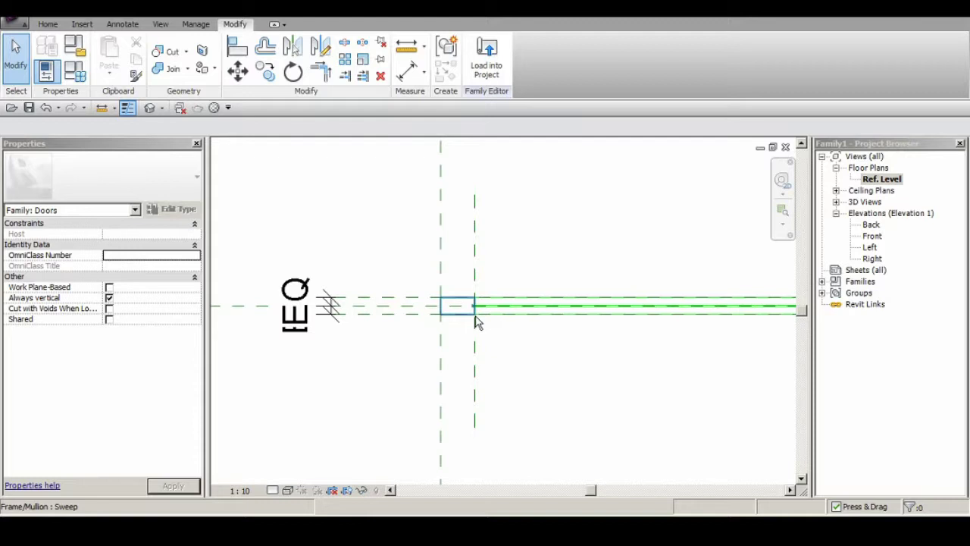
{"action": "middle_click_drag", "start_coordinate": [477, 322], "coordinate": [337, 296]}
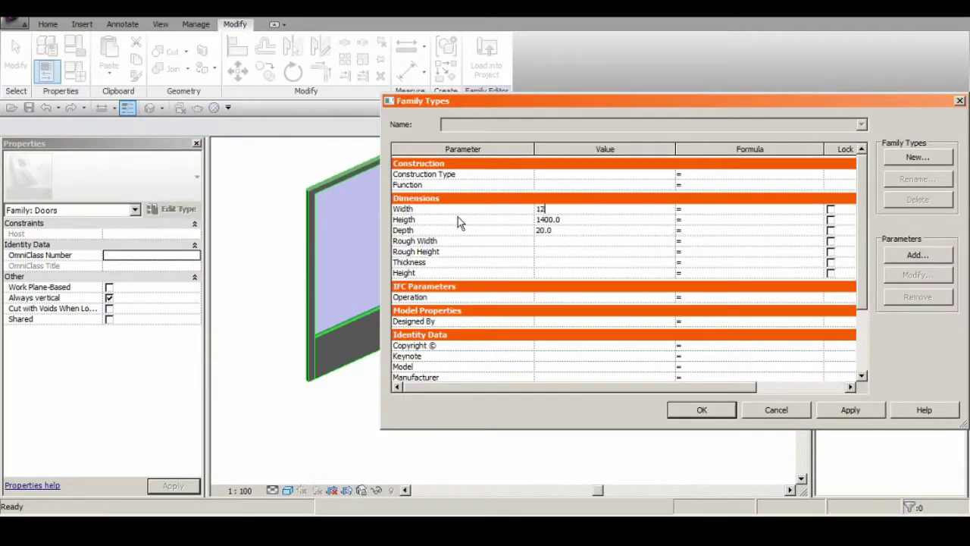
{"action": "left_click", "coordinate": [701, 410]}
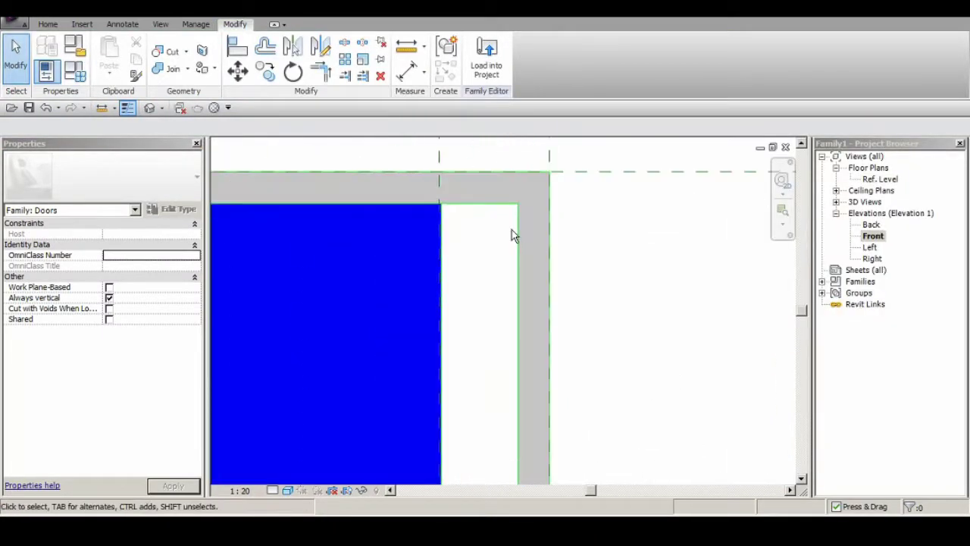
Check that the frame's top-left corner follows in plan, with Depth = 20
{"action": "middle_click_drag", "start_coordinate": [529, 233], "coordinate": [444, 310]}
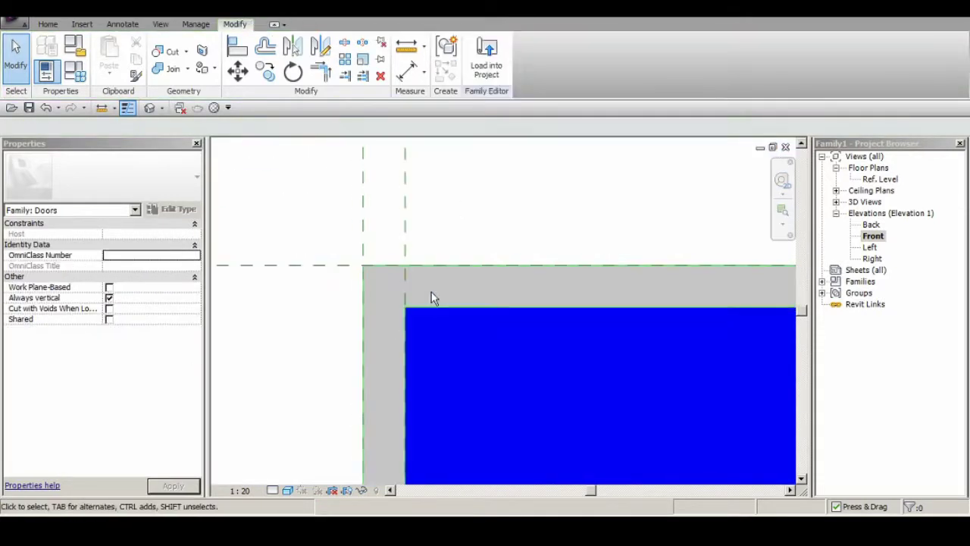
{"action": "left_click", "coordinate": [356, 299]}
{"action": "middle_click_drag", "start_coordinate": [360, 298], "coordinate": [219, 268]}
{"action": "key", "text": "Escape"}
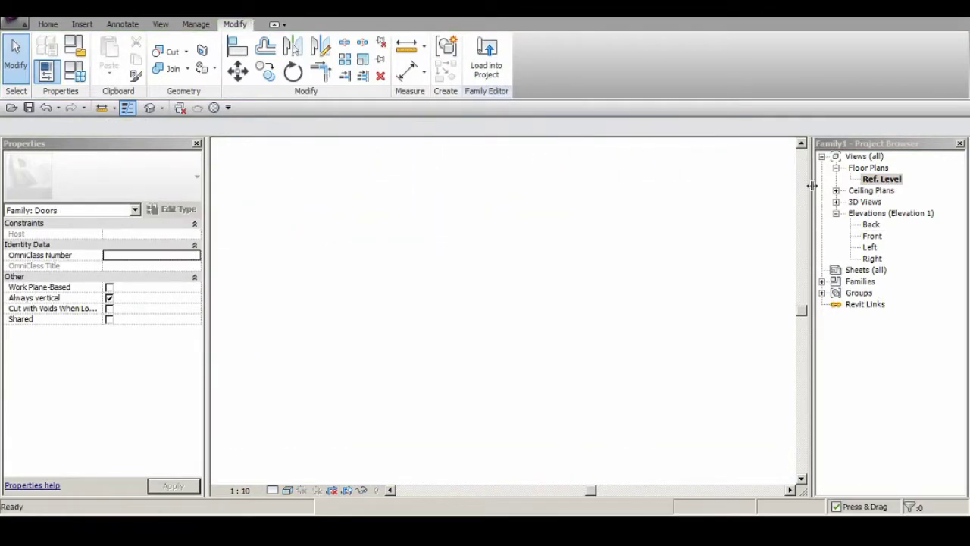
{"action": "scroll", "coordinate": [729, 281], "scroll_direction": "up", "scroll_amount": 1}
{"action": "scroll", "coordinate": [730, 281], "scroll_direction": "up", "scroll_amount": 2}
Add a 40 aligned dimension across the frame sweep edge
{"action": "scroll", "coordinate": [531, 287], "scroll_direction": "up", "scroll_amount": 2}
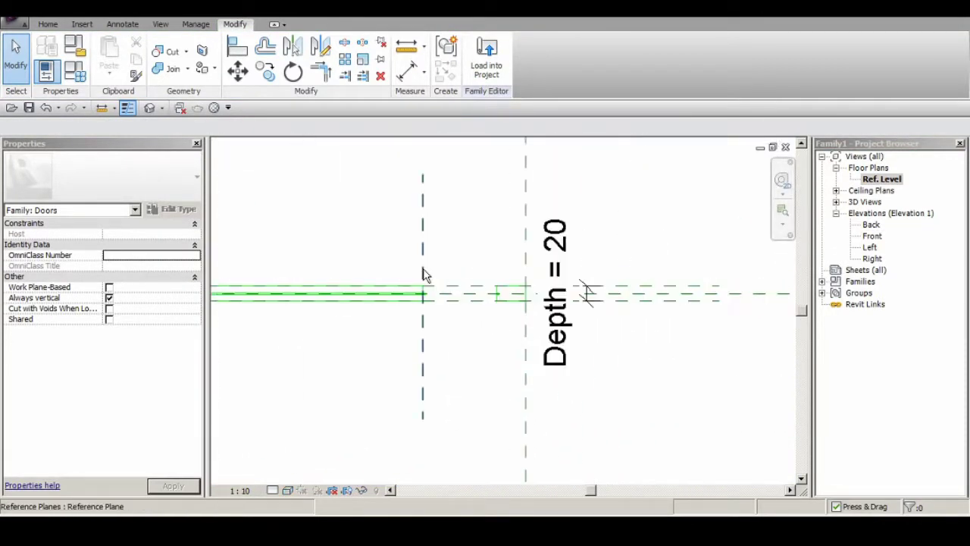
{"action": "left_click", "coordinate": [496, 294]}
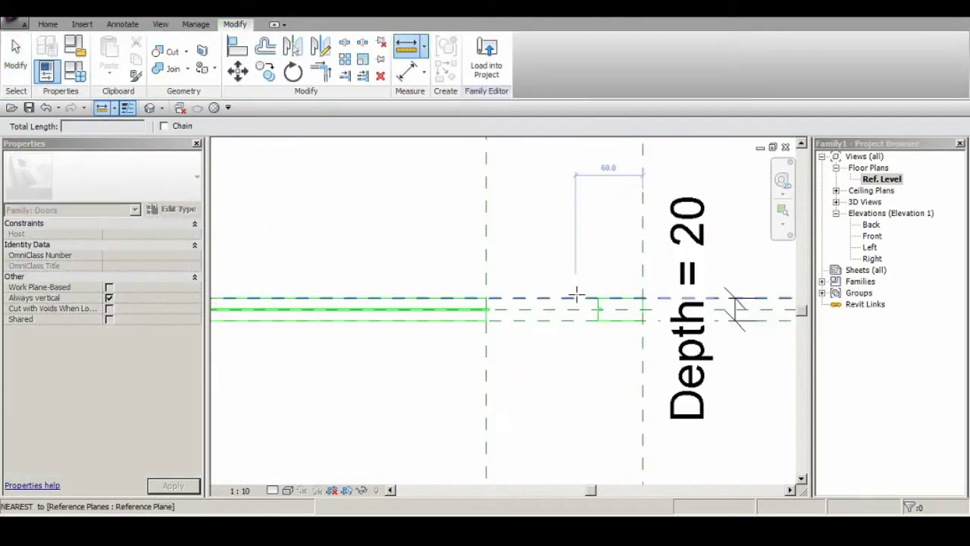
{"action": "left_click", "coordinate": [642, 297]}
{"action": "key", "text": "Escape"}
{"action": "key", "text": "Escape"}
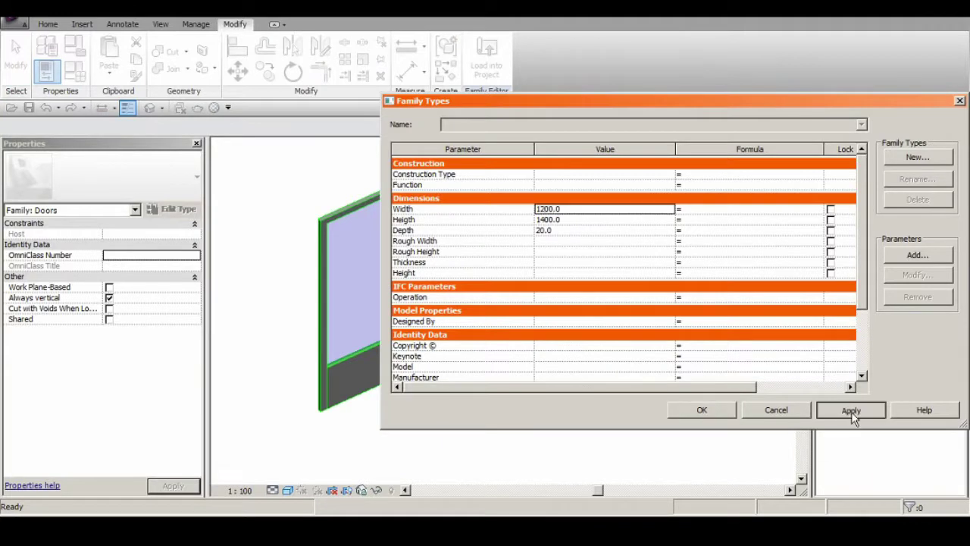
Flex the window to Width 1400, try Height values, then reopen the Ref. Level plan
{"action": "left_click", "coordinate": [851, 411]}
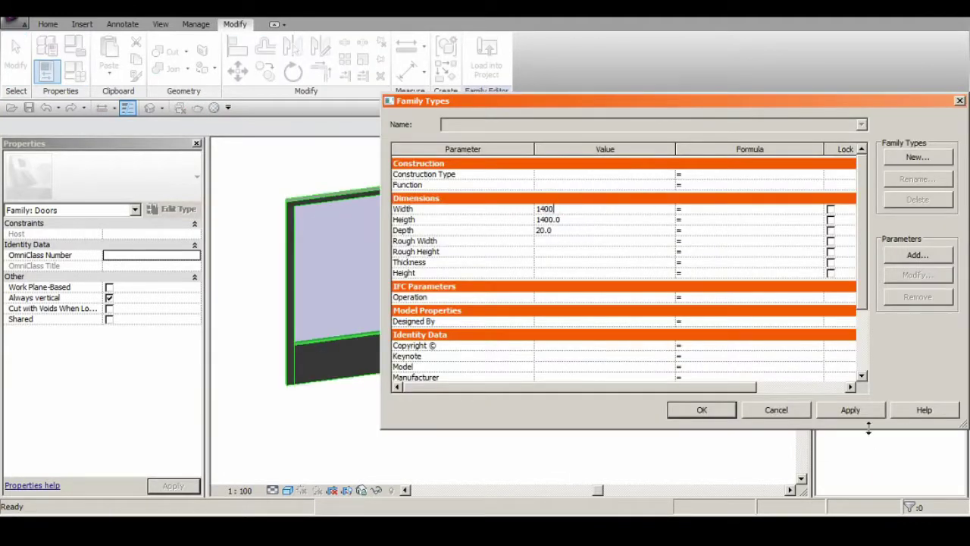
{"action": "left_click", "coordinate": [702, 410]}
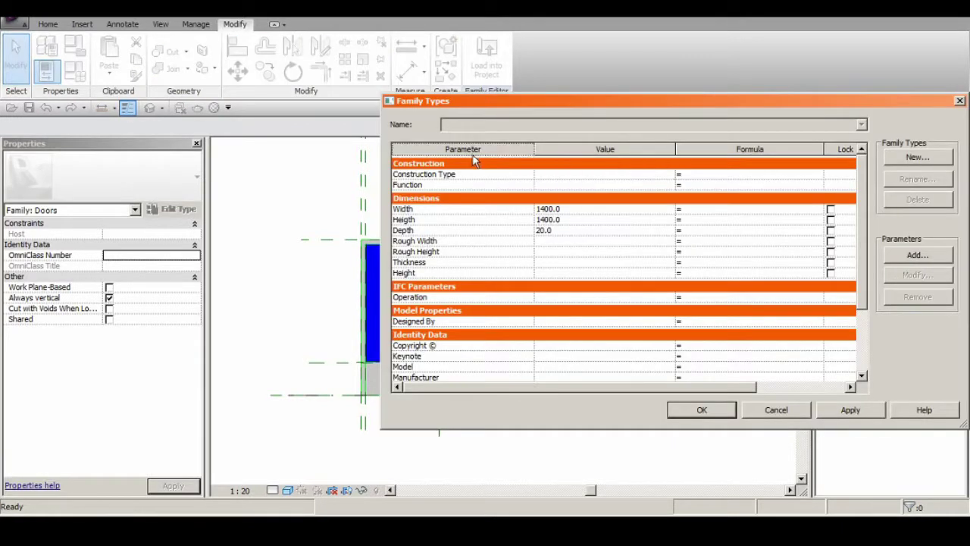
{"action": "left_click", "coordinate": [475, 162]}
{"action": "left_click", "coordinate": [578, 198]}
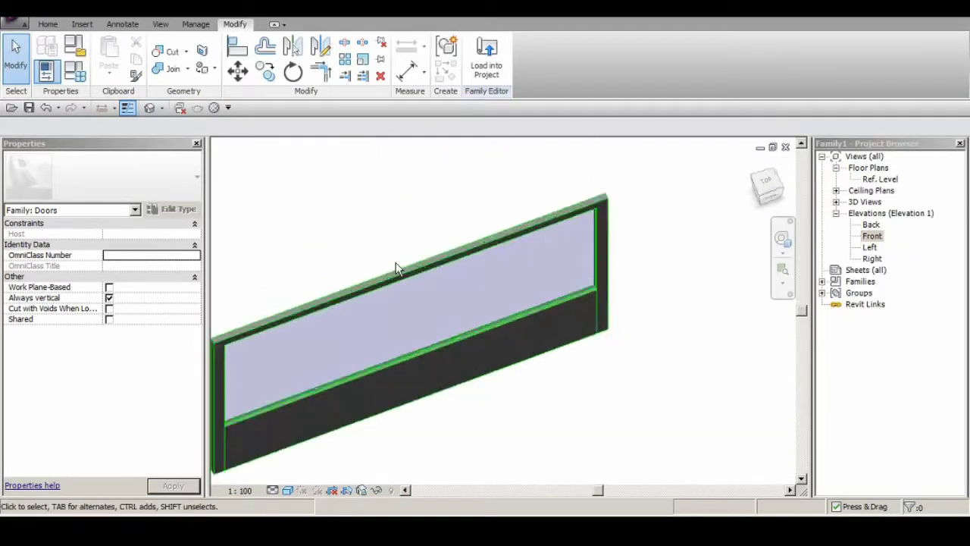
{"action": "middle_click_drag", "start_coordinate": [394, 264], "coordinate": [380, 282], "text": "shift"}
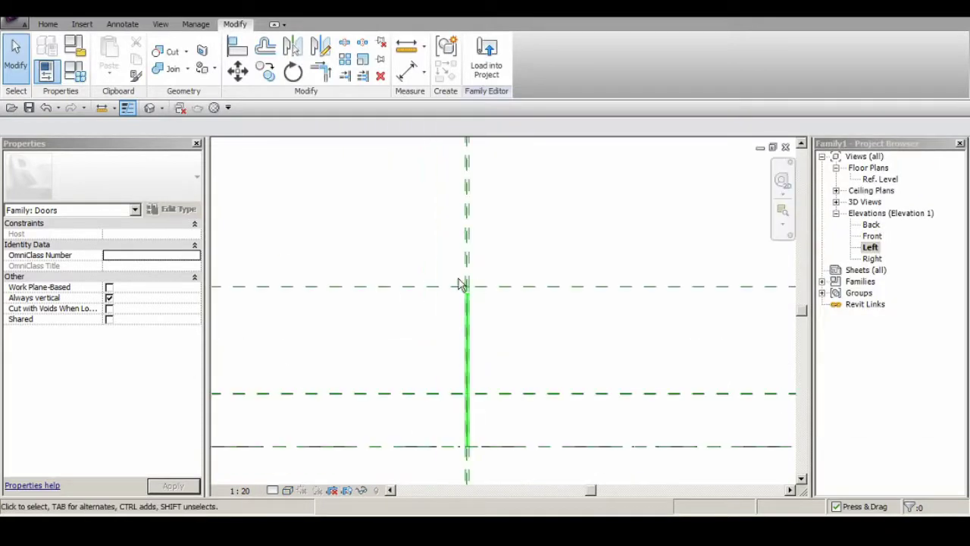
{"action": "double_click", "coordinate": [879, 178]}
Draw a vertical section line through the window to create Section 1
{"action": "left_click", "coordinate": [160, 23]}
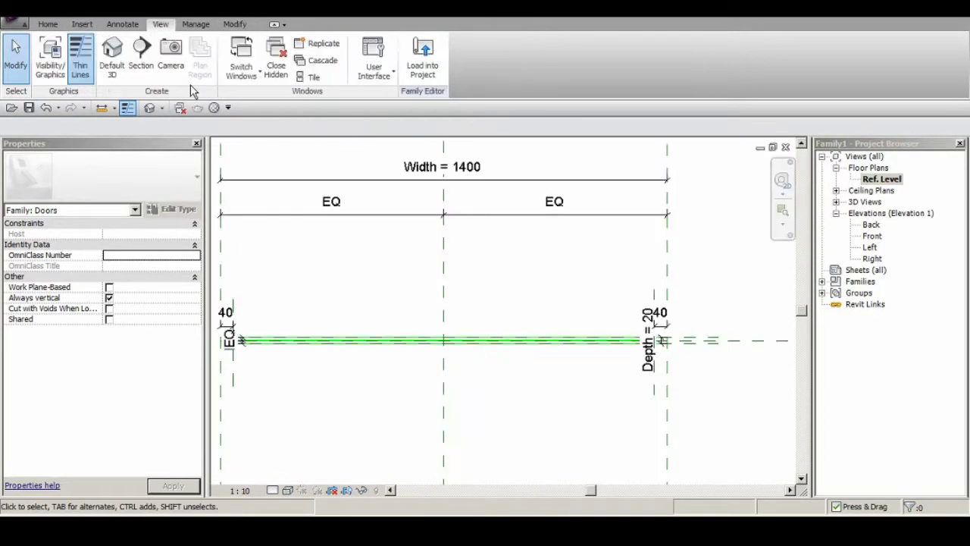
{"action": "left_click", "coordinate": [141, 53]}
{"action": "left_click", "coordinate": [288, 257]}
{"action": "left_click", "coordinate": [288, 400]}
{"action": "key", "text": "Escape"}
{"action": "scroll", "coordinate": [321, 302], "scroll_direction": "down", "scroll_amount": 4}
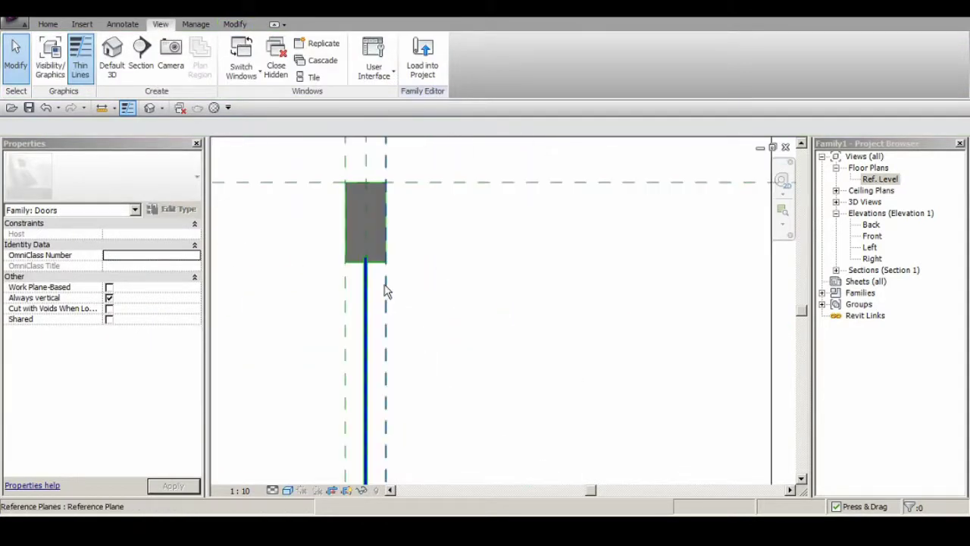
{"action": "scroll", "coordinate": [507, 305], "scroll_direction": "down", "scroll_amount": 3}
Flex the window Height to 1100 in Family Types
{"action": "left_click", "coordinate": [48, 23]}
{"action": "left_click", "coordinate": [46, 70]}
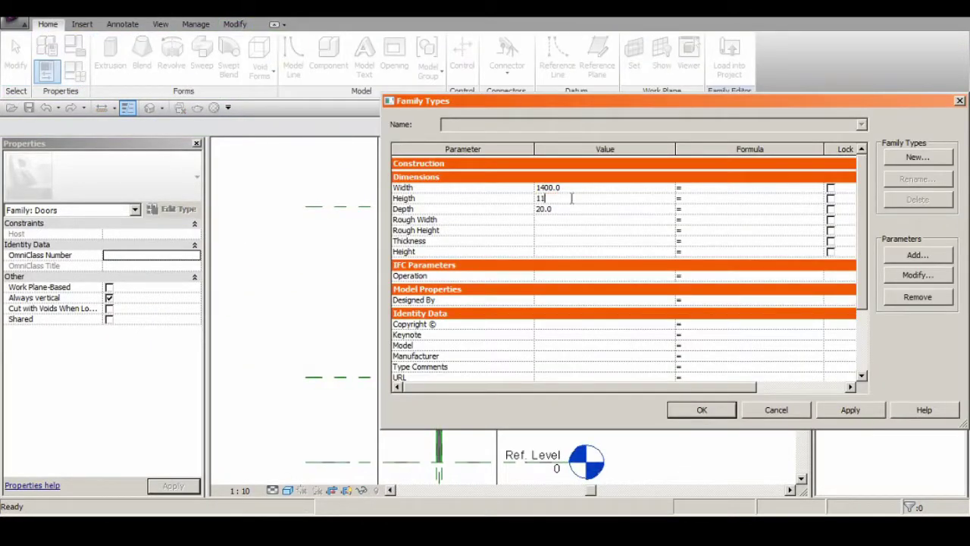
{"action": "left_click", "coordinate": [741, 415]}
{"action": "scroll", "coordinate": [454, 212], "scroll_direction": "down", "scroll_amount": 2}
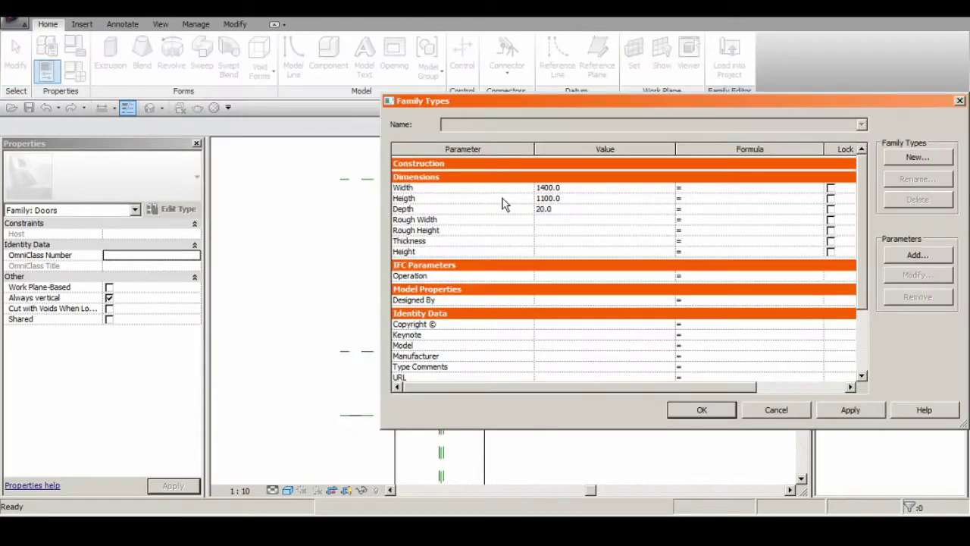
{"action": "left_click", "coordinate": [702, 410]}
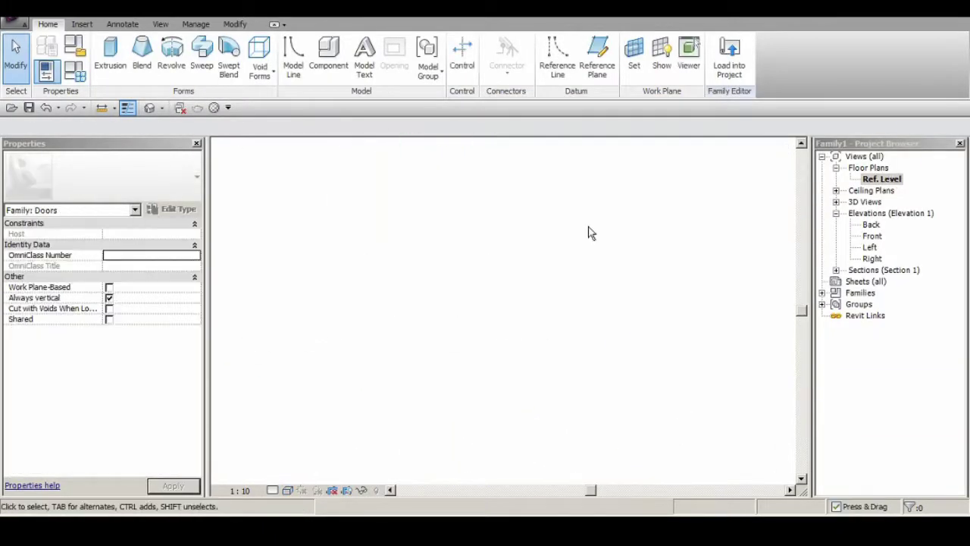
Open Section 1, flex Height to 2100, and start a new project
{"action": "double_click", "coordinate": [879, 270]}
{"action": "double_click", "coordinate": [879, 281]}
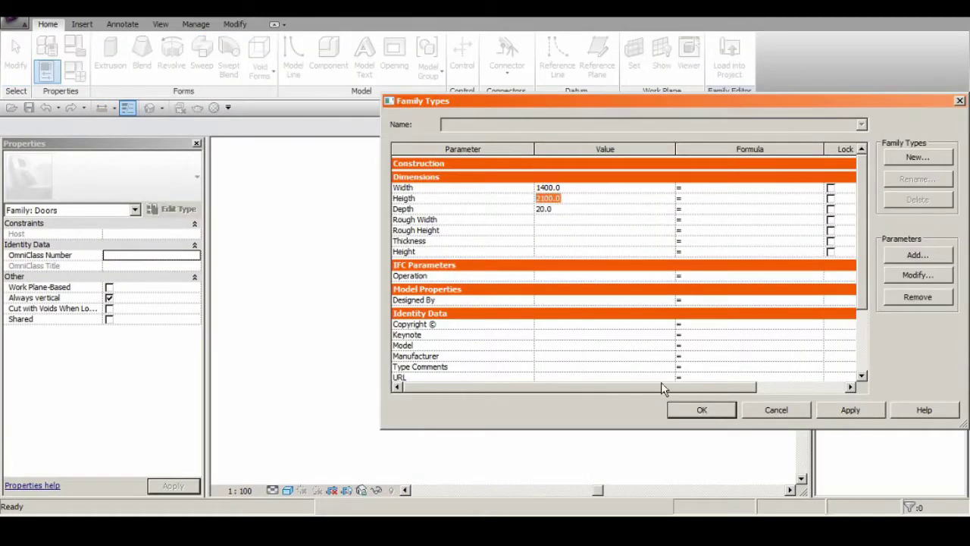
{"action": "left_click", "coordinate": [696, 417]}
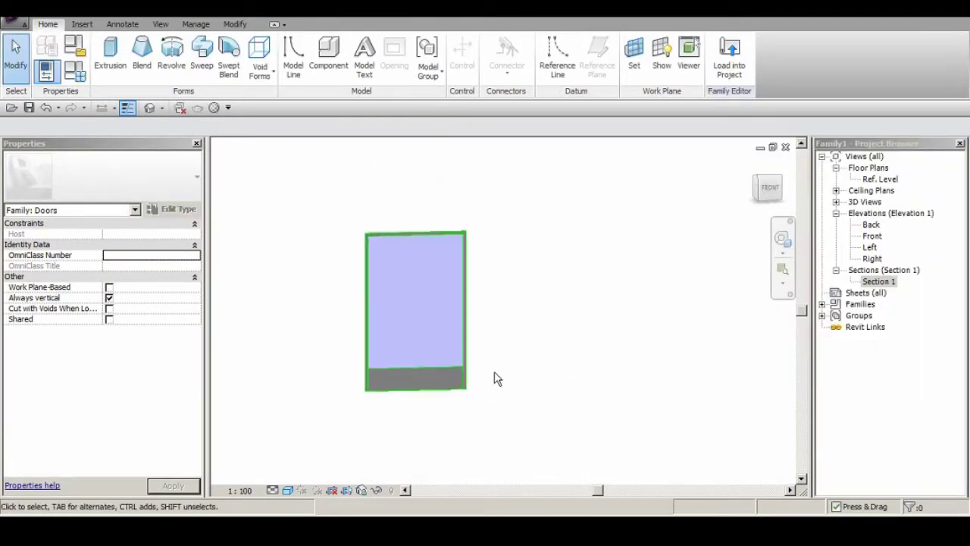
{"action": "left_click", "coordinate": [17, 23]}
{"action": "left_click", "coordinate": [167, 89]}
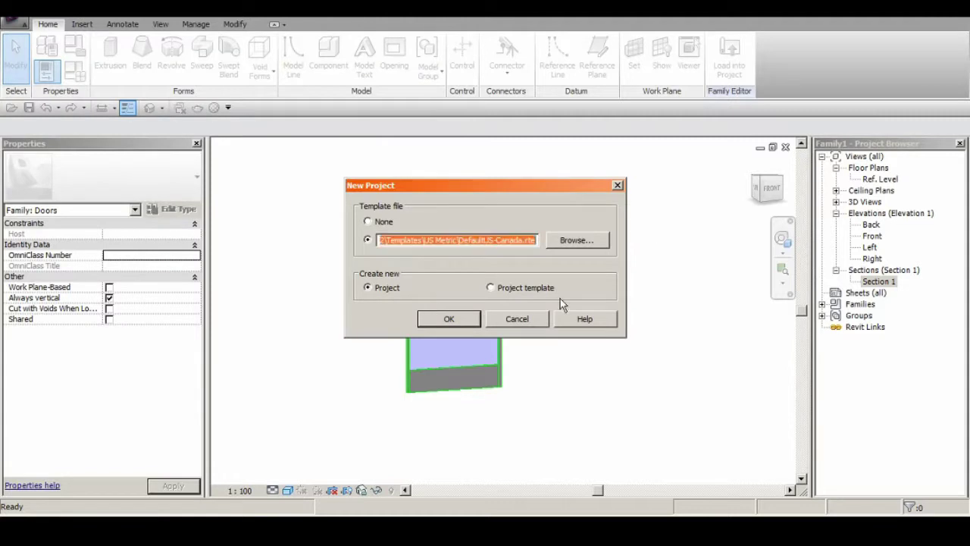
Create a scratch project from the DefaultUS-Canada template
{"action": "left_click", "coordinate": [464, 319]}
{"action": "left_click", "coordinate": [712, 327]}
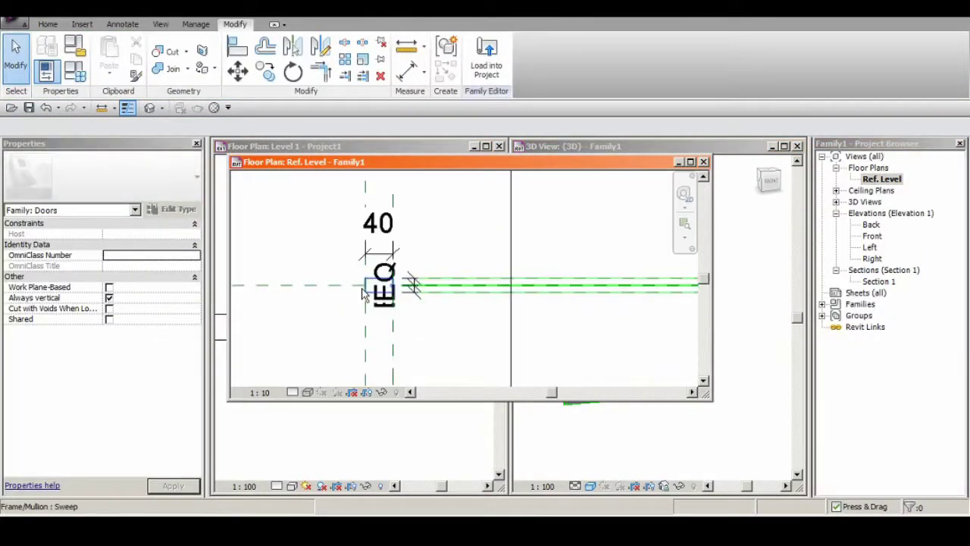
{"action": "left_click", "coordinate": [293, 392]}
{"action": "scroll", "coordinate": [389, 314], "scroll_direction": "down", "scroll_amount": 3}
{"action": "scroll", "coordinate": [372, 303], "scroll_direction": "up", "scroll_amount": 3}
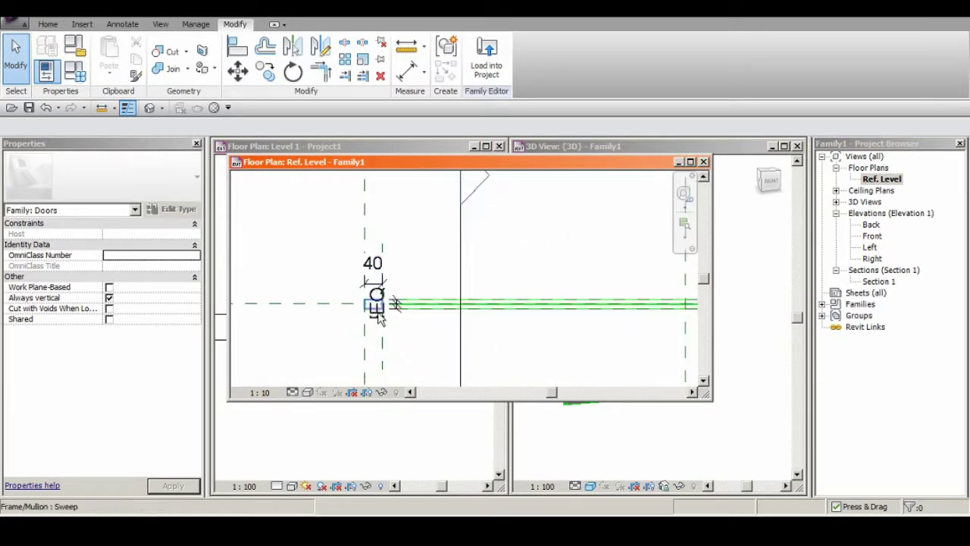
{"action": "scroll", "coordinate": [539, 318], "scroll_direction": "down", "scroll_amount": 3}
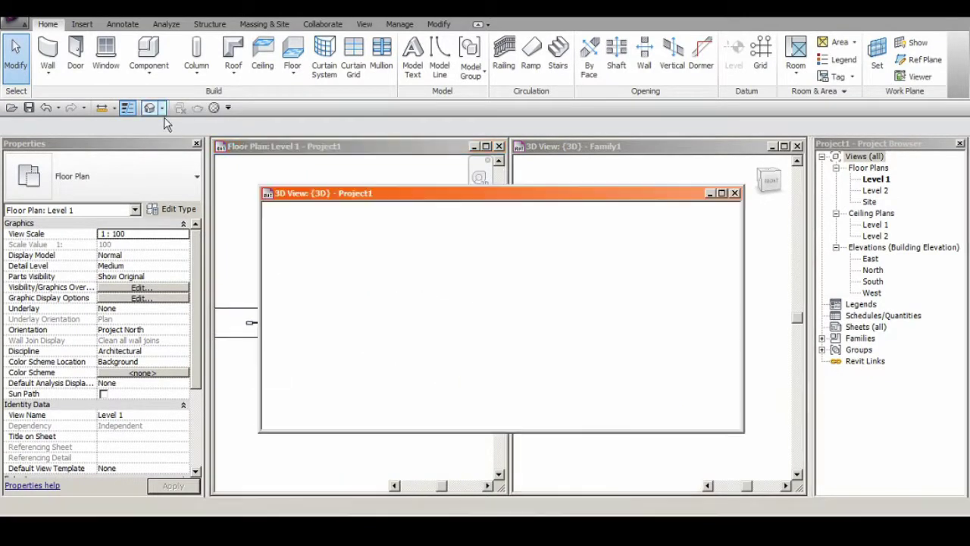
In the project's South elevation, set the wall's Top Constraint to Level 2
{"action": "left_click", "coordinate": [872, 281]}
{"action": "double_click", "coordinate": [873, 293]}
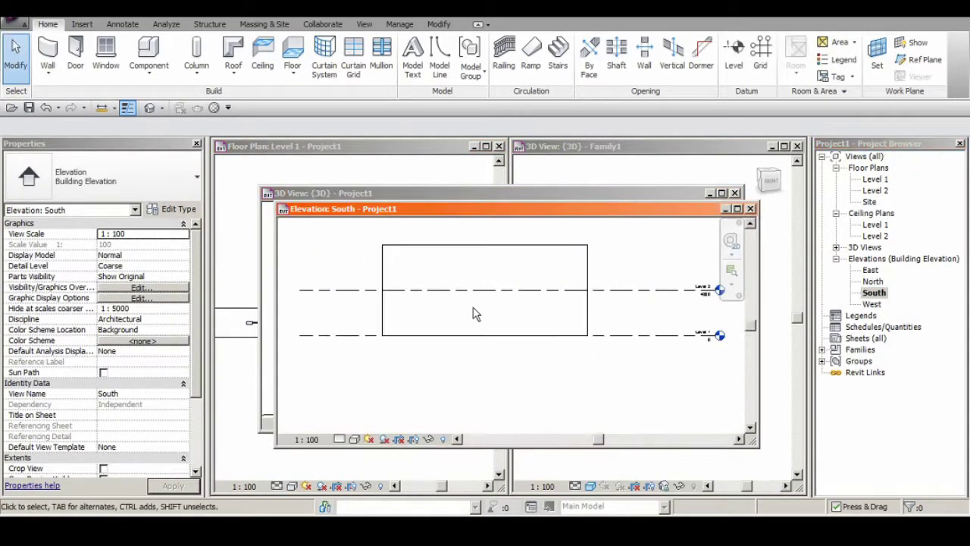
{"action": "left_click", "coordinate": [487, 304]}
{"action": "left_click", "coordinate": [149, 287]}
{"action": "left_click", "coordinate": [167, 316]}
{"action": "left_click", "coordinate": [520, 353]}
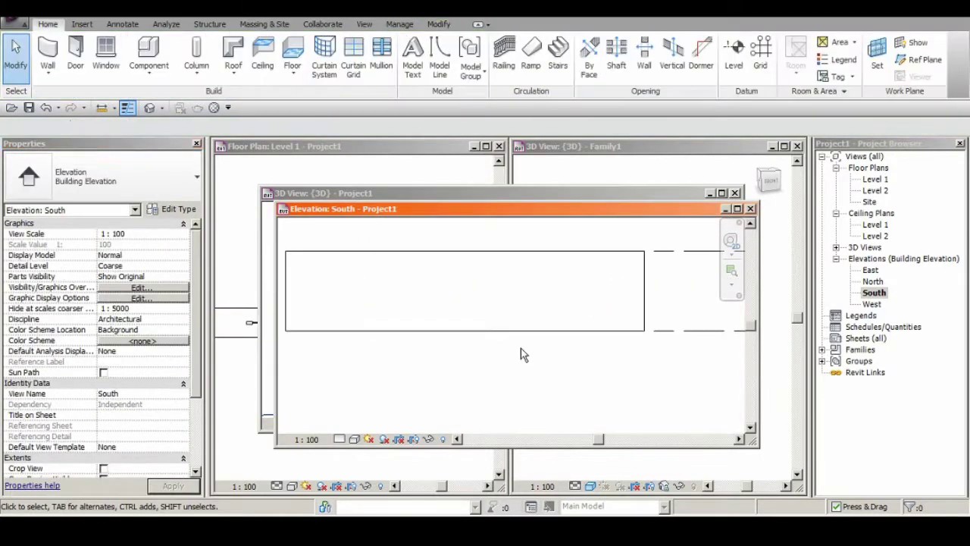
Close the project views without saving and orbit the window family to a front view
{"action": "left_click", "coordinate": [750, 208]}
{"action": "left_click", "coordinate": [735, 193]}
{"action": "left_click", "coordinate": [464, 147]}
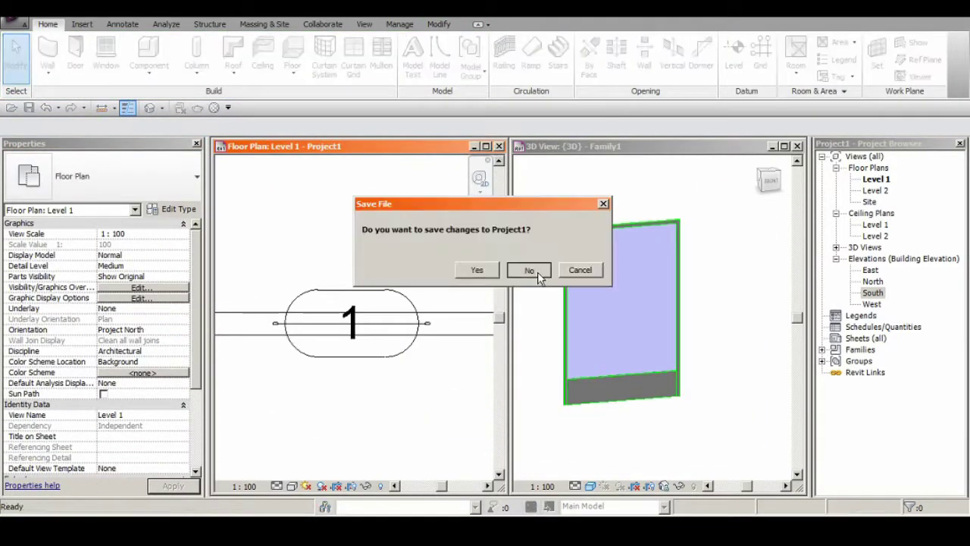
{"action": "left_click", "coordinate": [530, 268]}
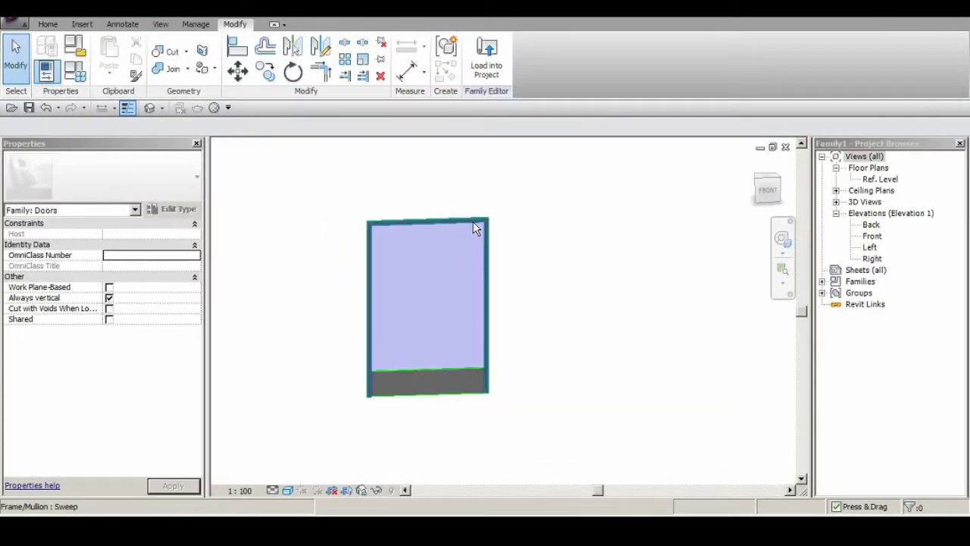
{"action": "middle_click_drag", "start_coordinate": [473, 226], "coordinate": [381, 486], "text": "shift"}
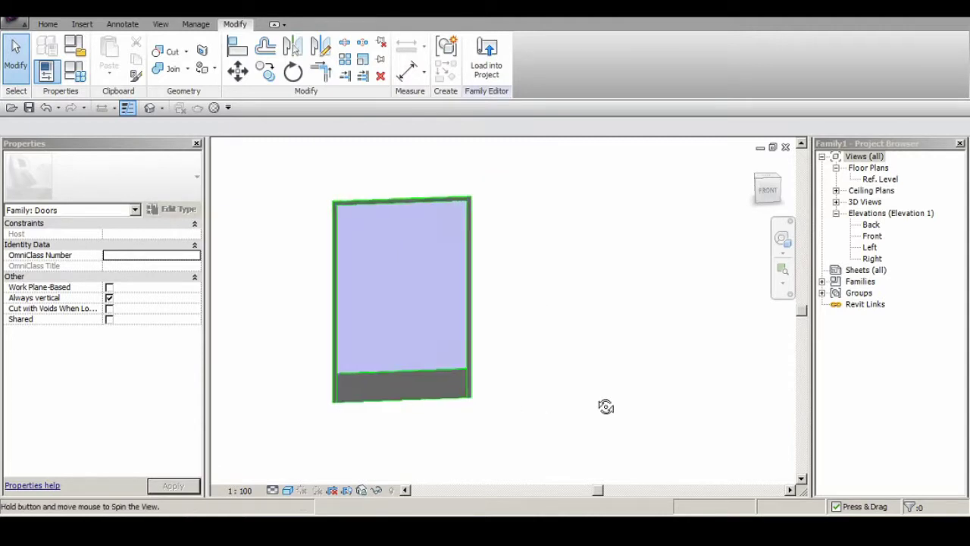
{"action": "key", "text": "super"}
Launch Notepad and note that the next part assembles this family into a complete panel
{"action": "type", "text": "n"}
{"action": "key", "text": "BackSpace"}
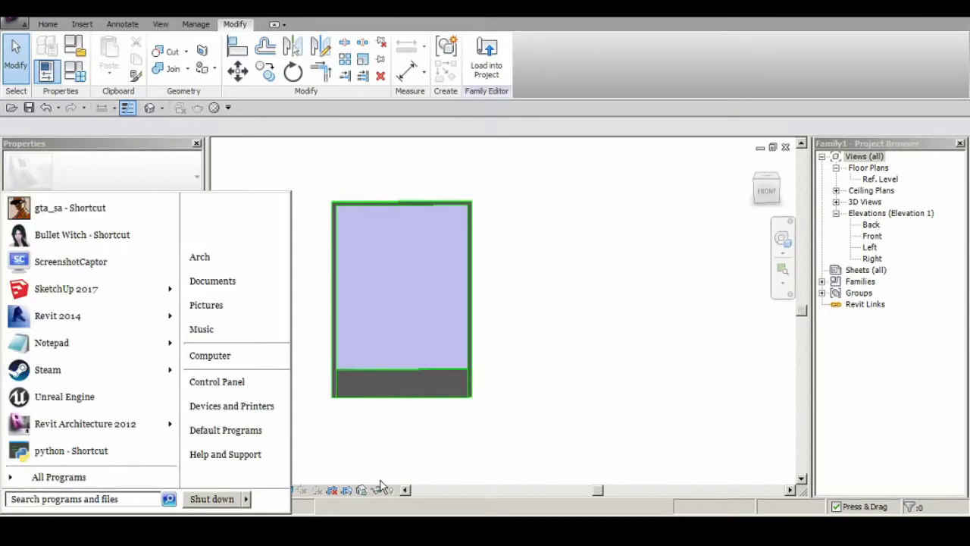
{"action": "type", "text": "note"}
{"action": "key", "text": "Return"}
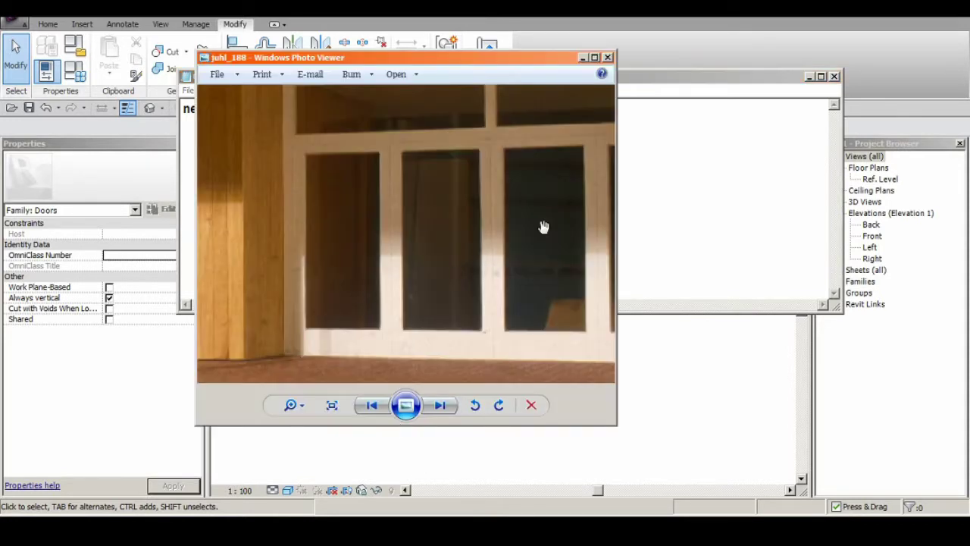
{"action": "key", "text": "alt+Tab"}
{"action": "type", "text": "t"}
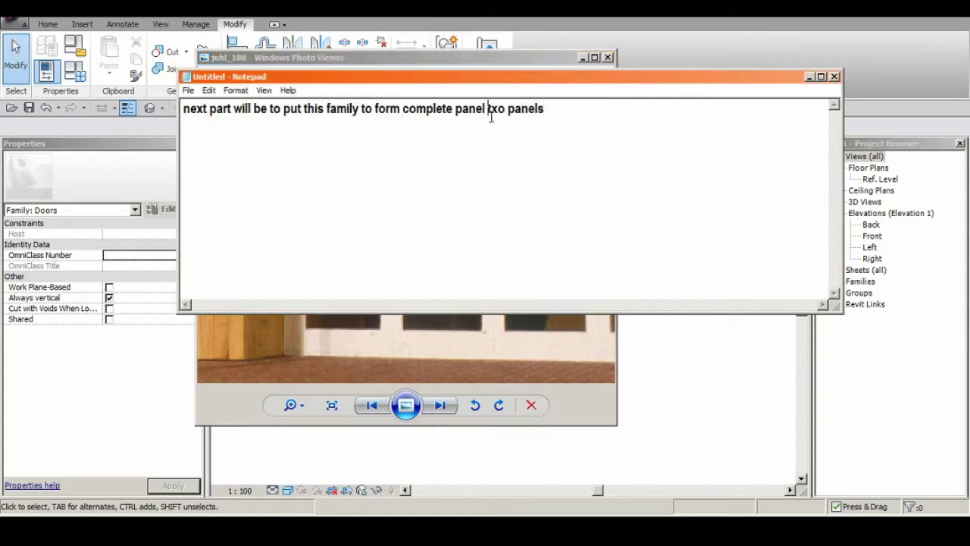